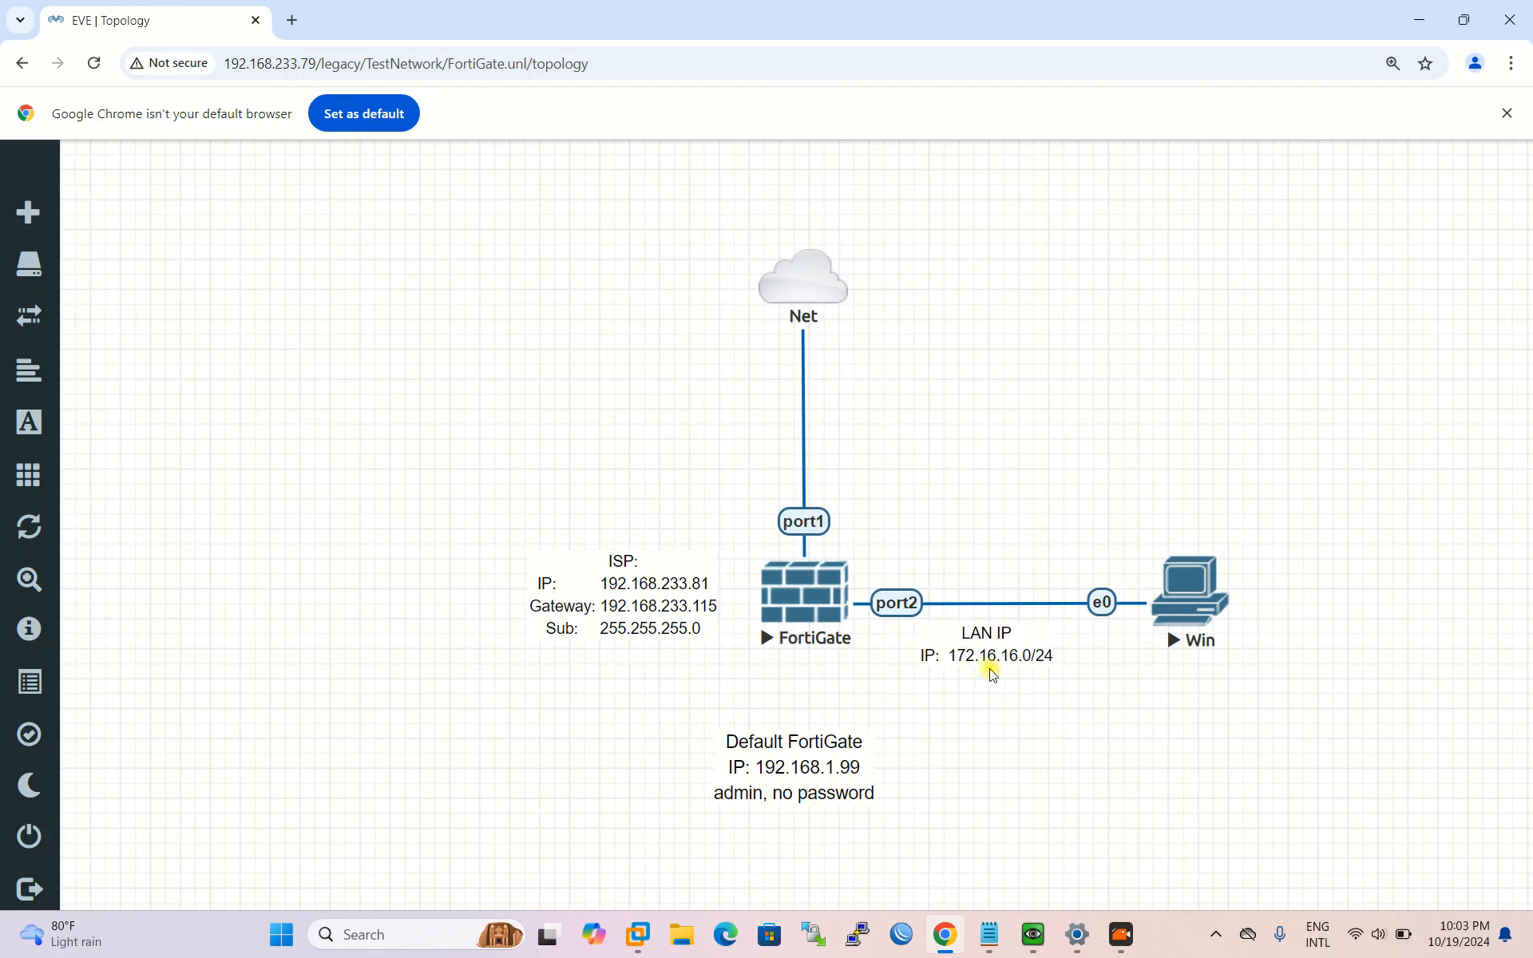
Step: Move the 'Default FortiGate' note slightly up and right on the topology, then open a blank browser tab
mouse_move(763, 782)
mouse_down()
mouse_move(798, 763)
mouse_move(774, 767)
mouse_up()
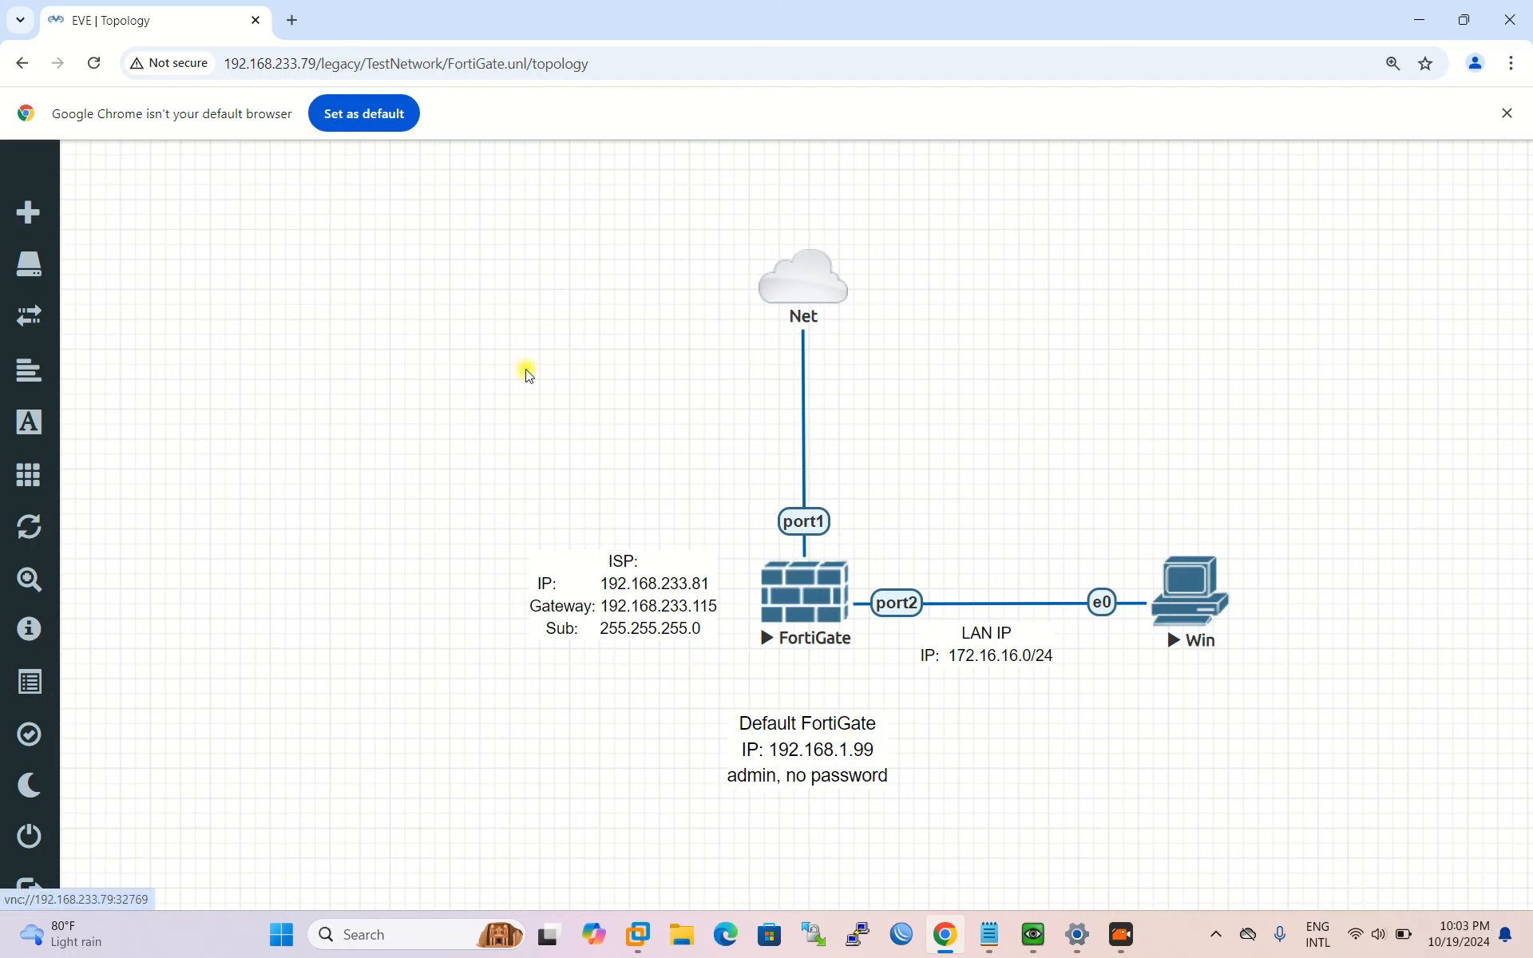
key(ctrl+t)
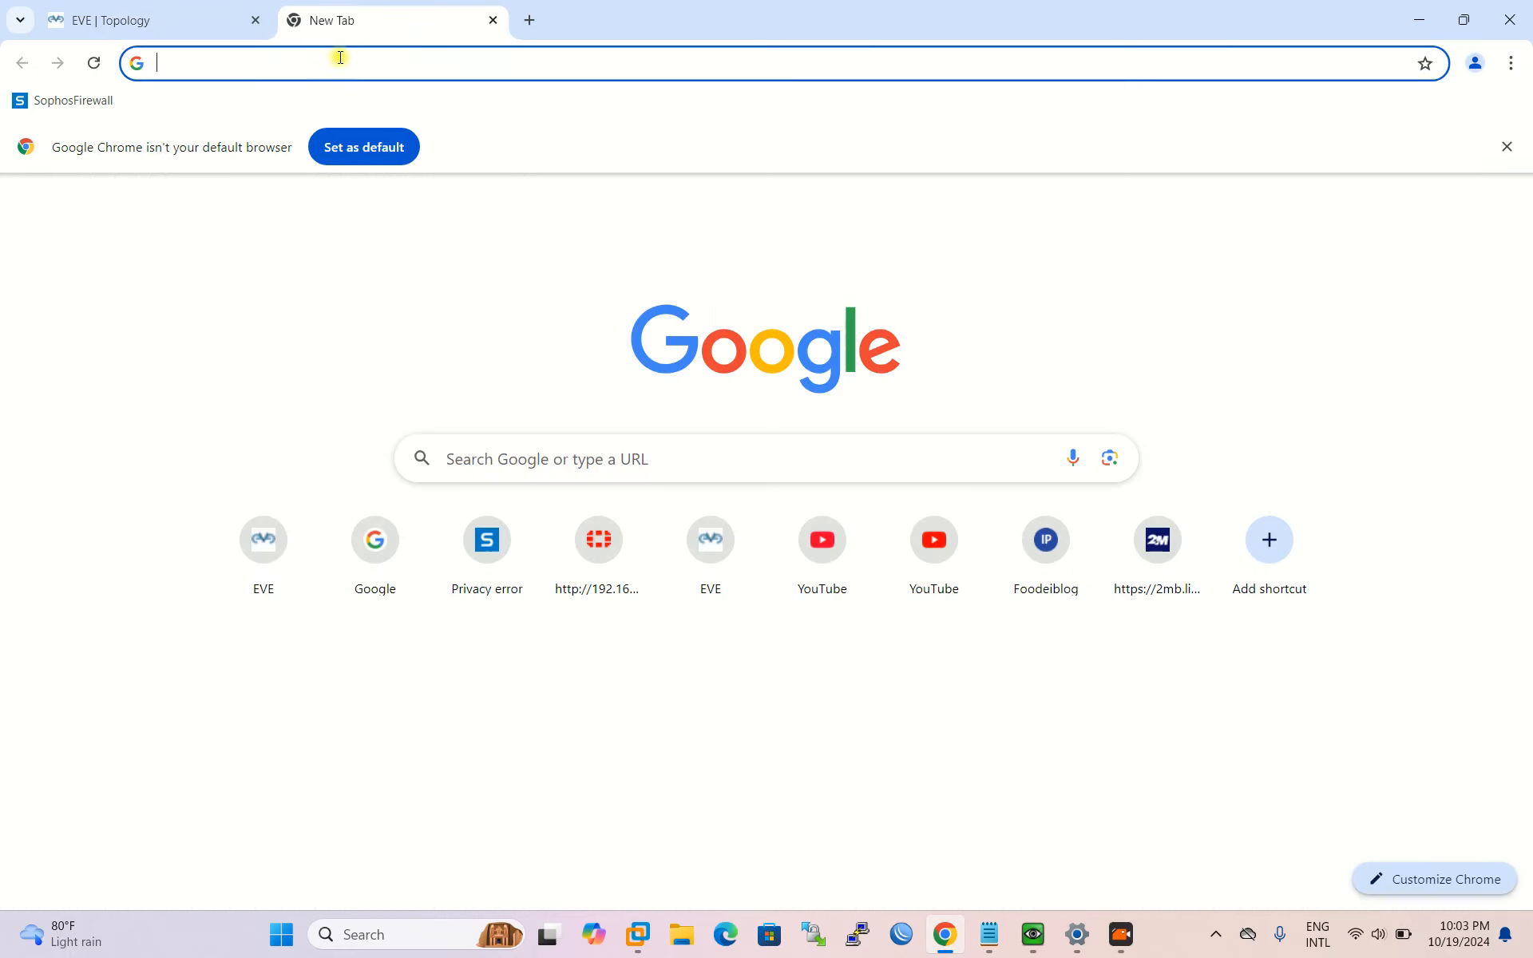
Step: Browse to 192.168.233.81 and sign in to FortiGate with the administrator credentials
click(340, 58)
text(192)
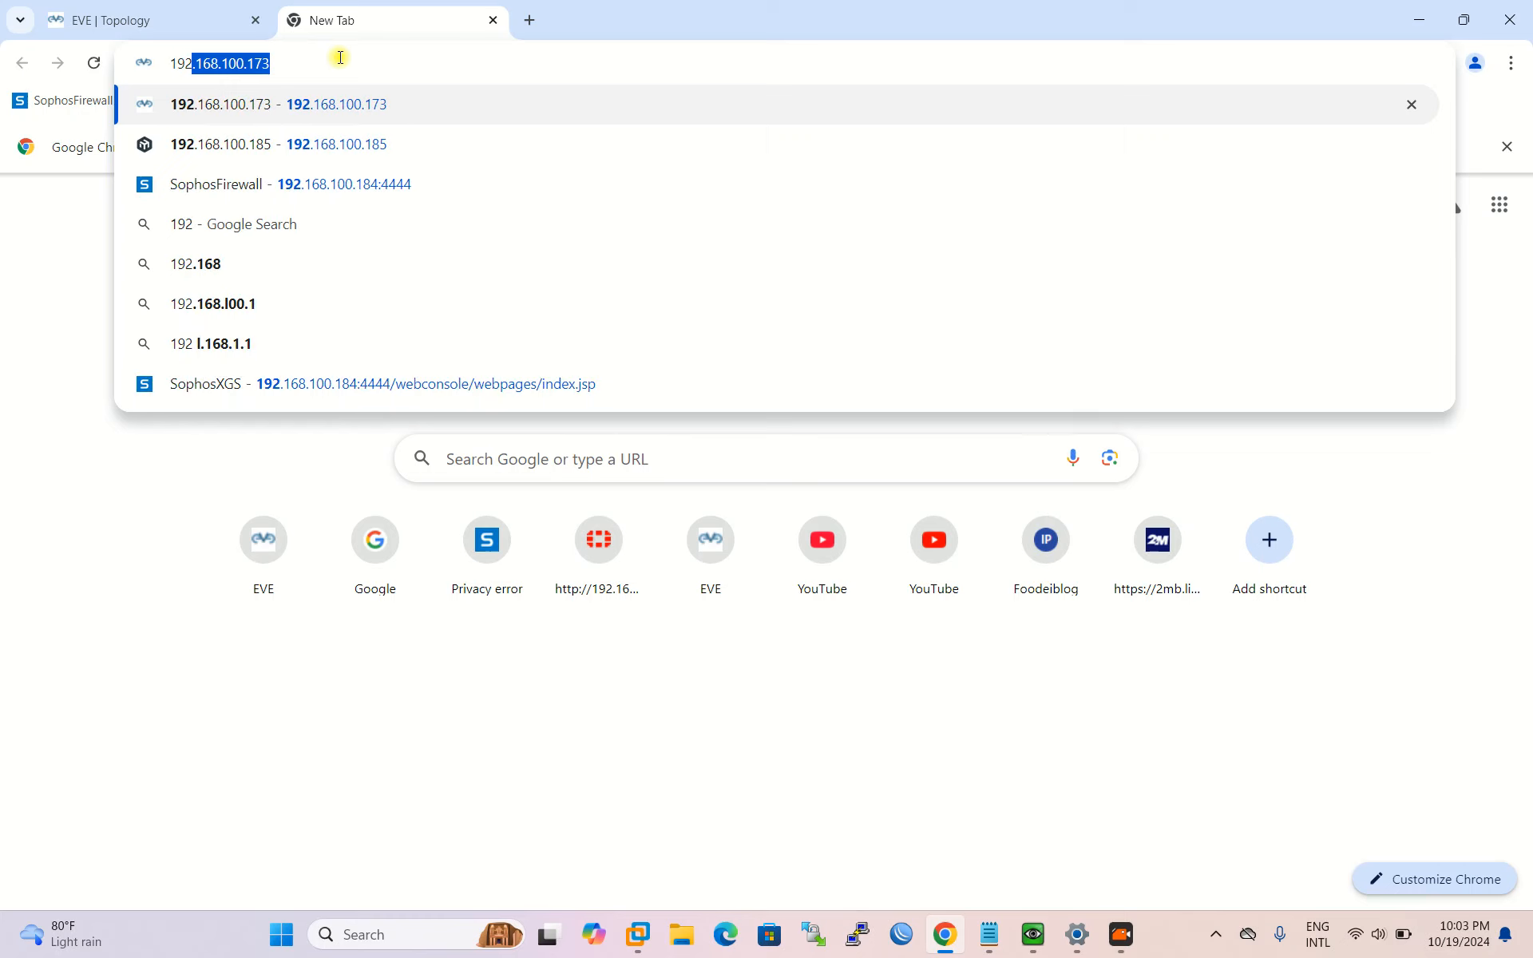
text(.168.)
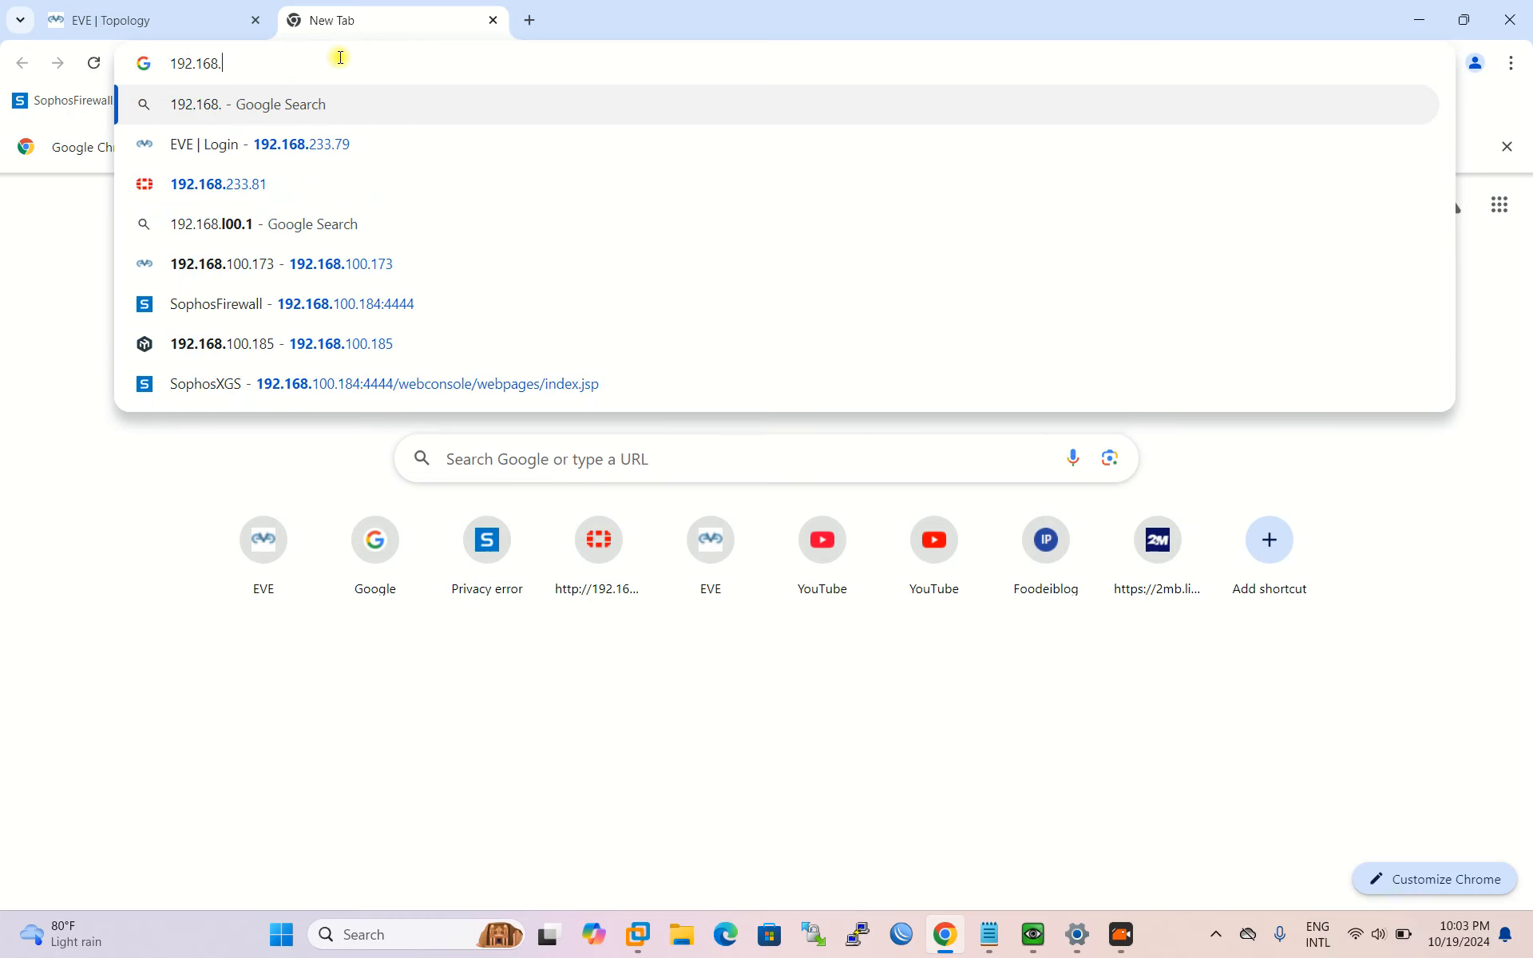
text(233.7)
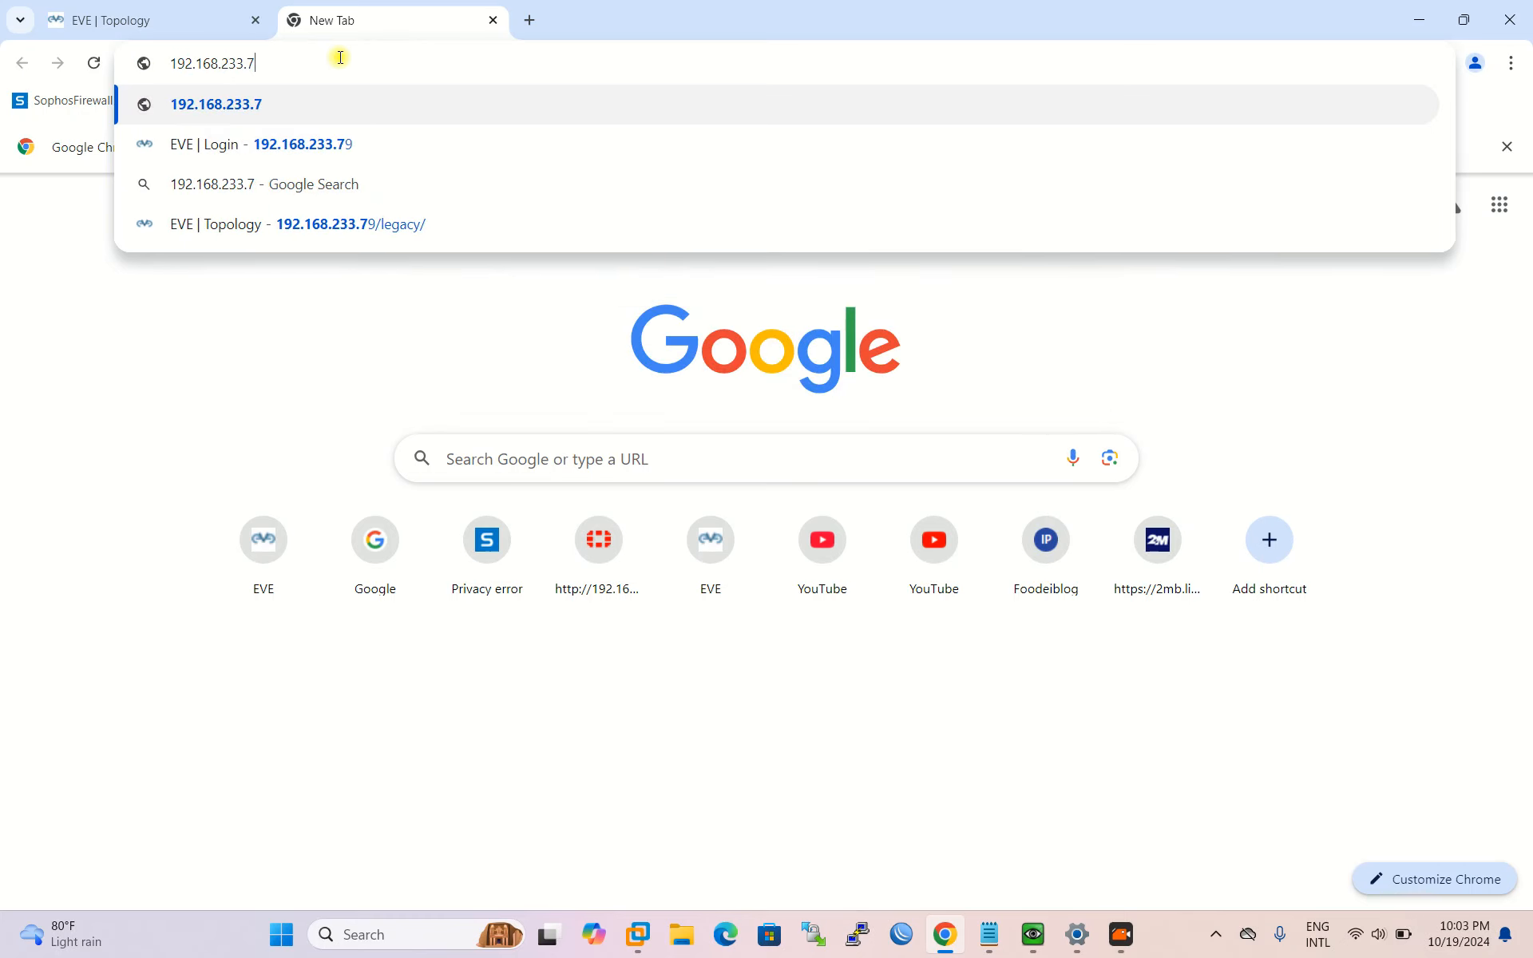
key(BackSpace)
text(81)
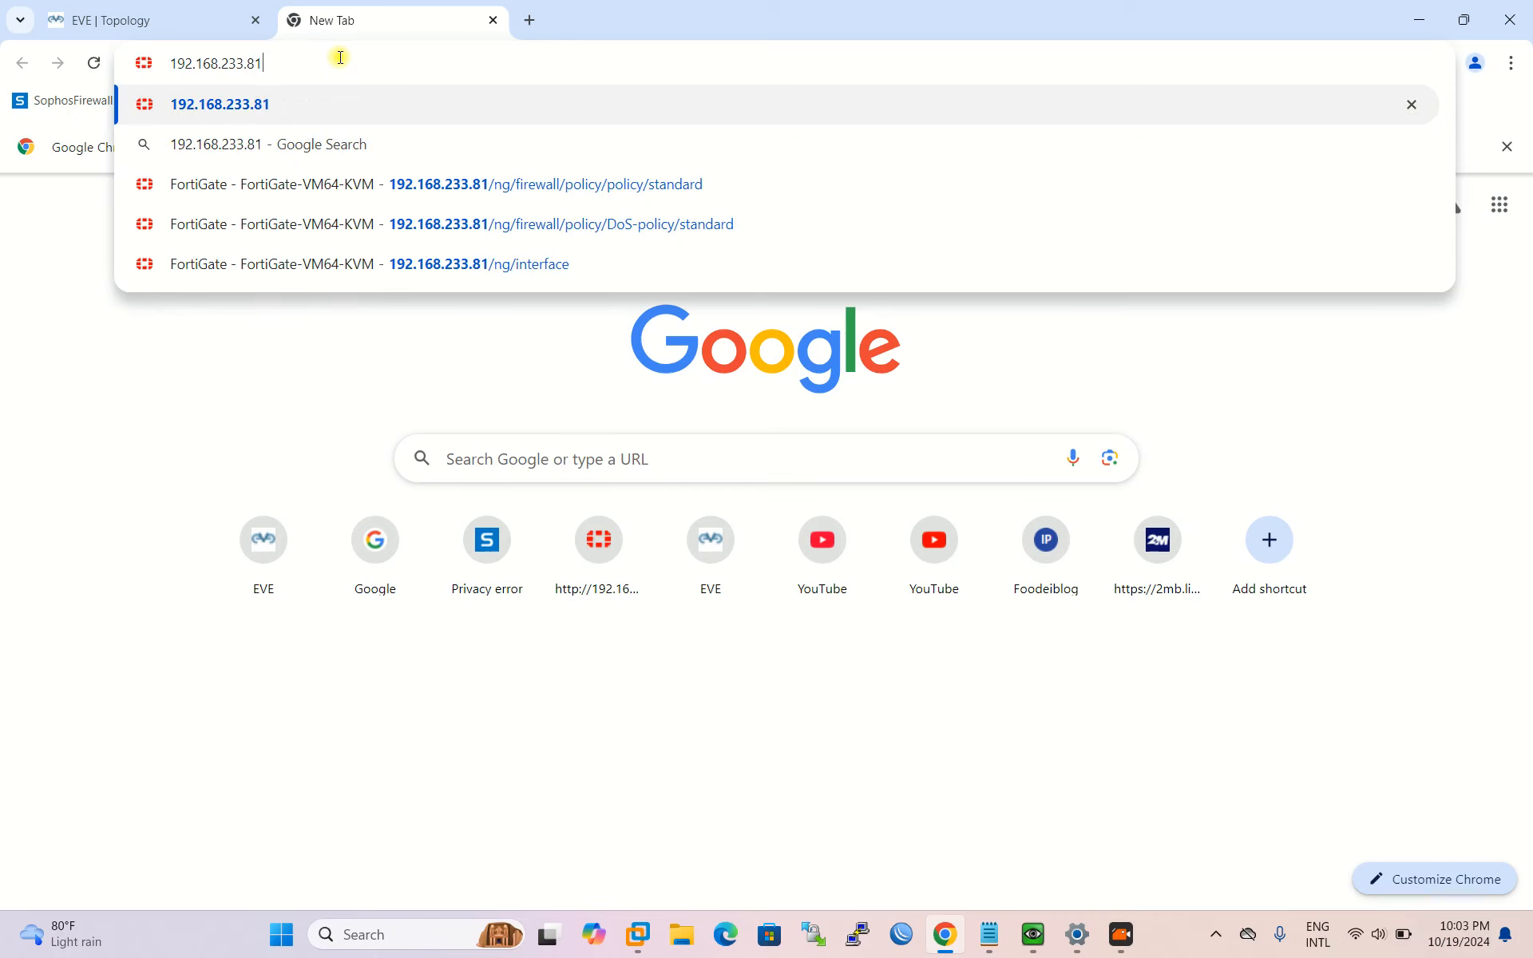
key(Return)
text(admin)
key(Tab)
text(admin)
key(Return)
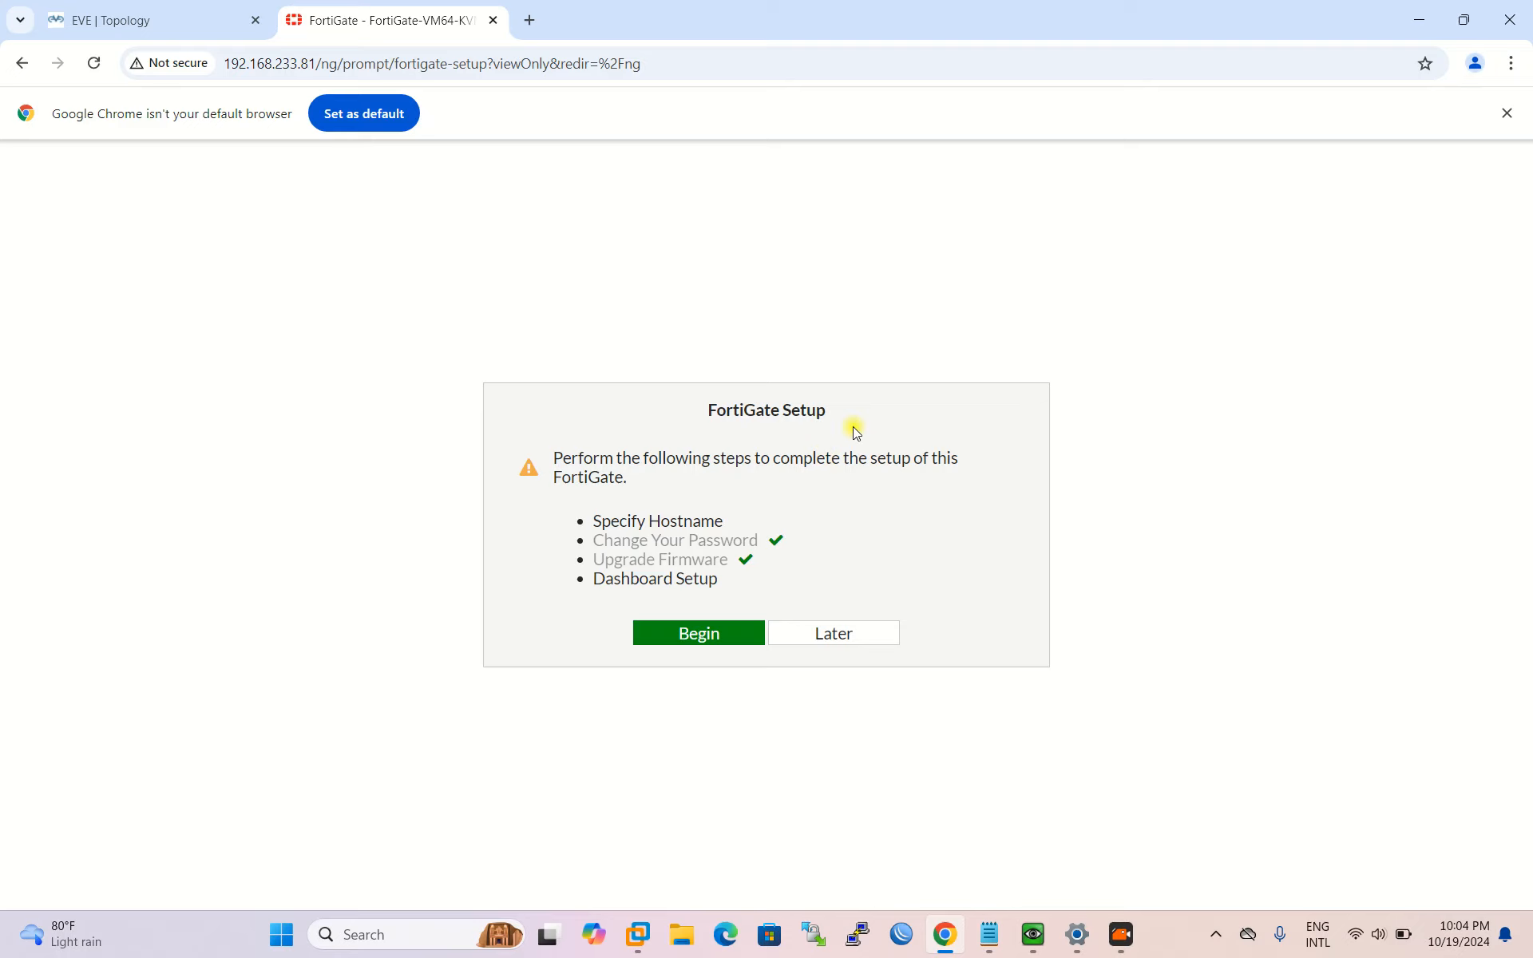
Step: Complete the FortiGate setup wizard with the hostname TM-Firewall
click(679, 637)
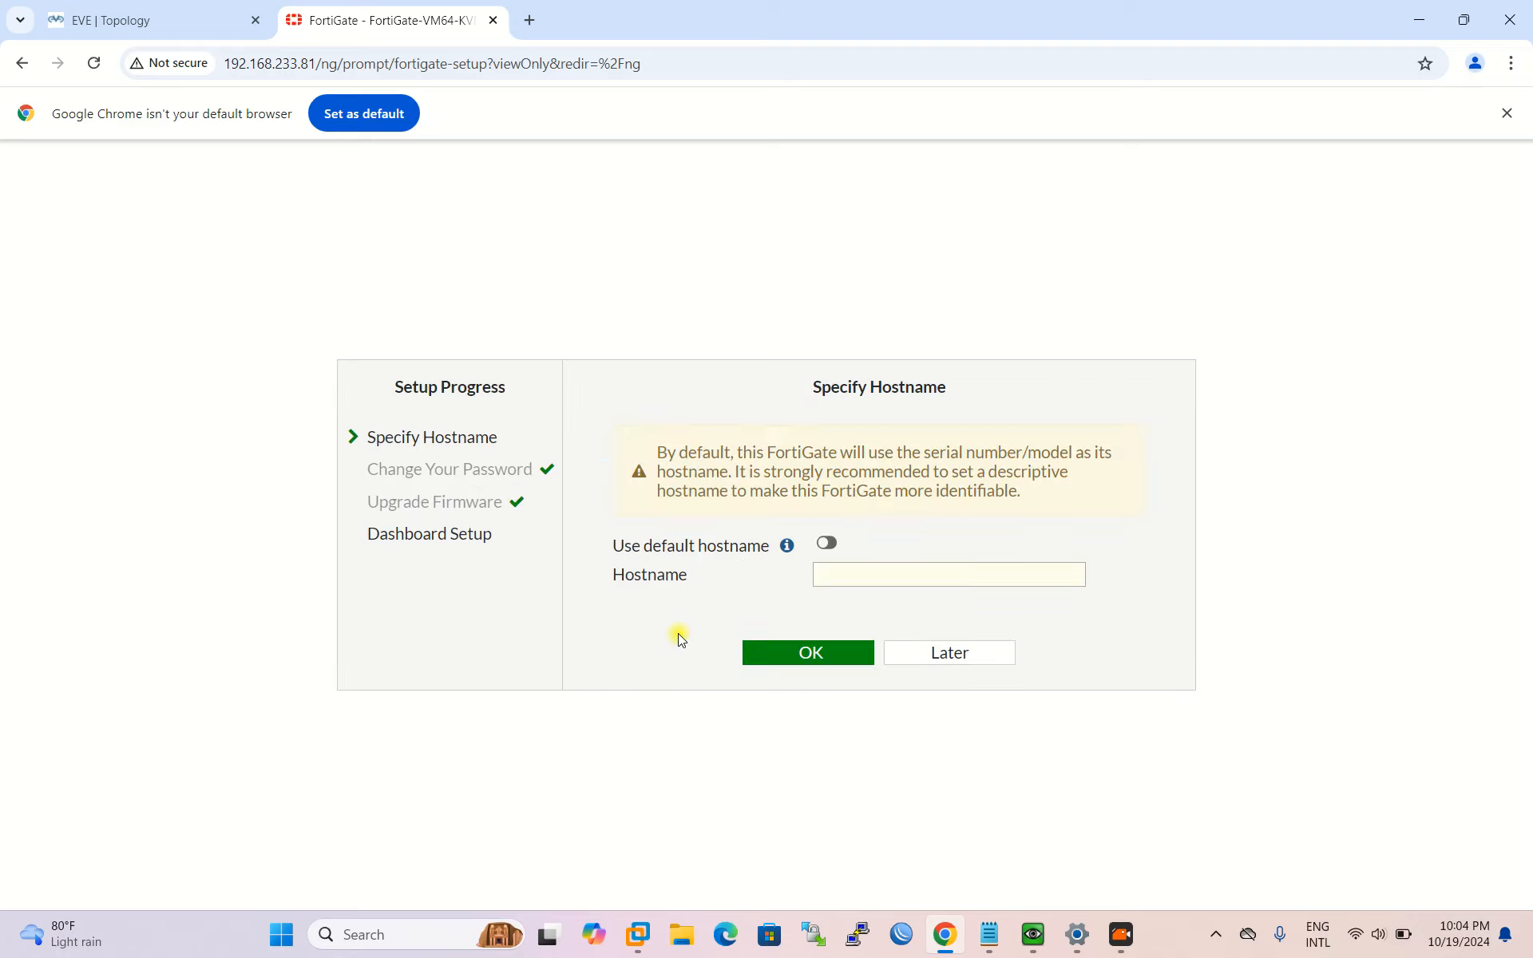
click(880, 575)
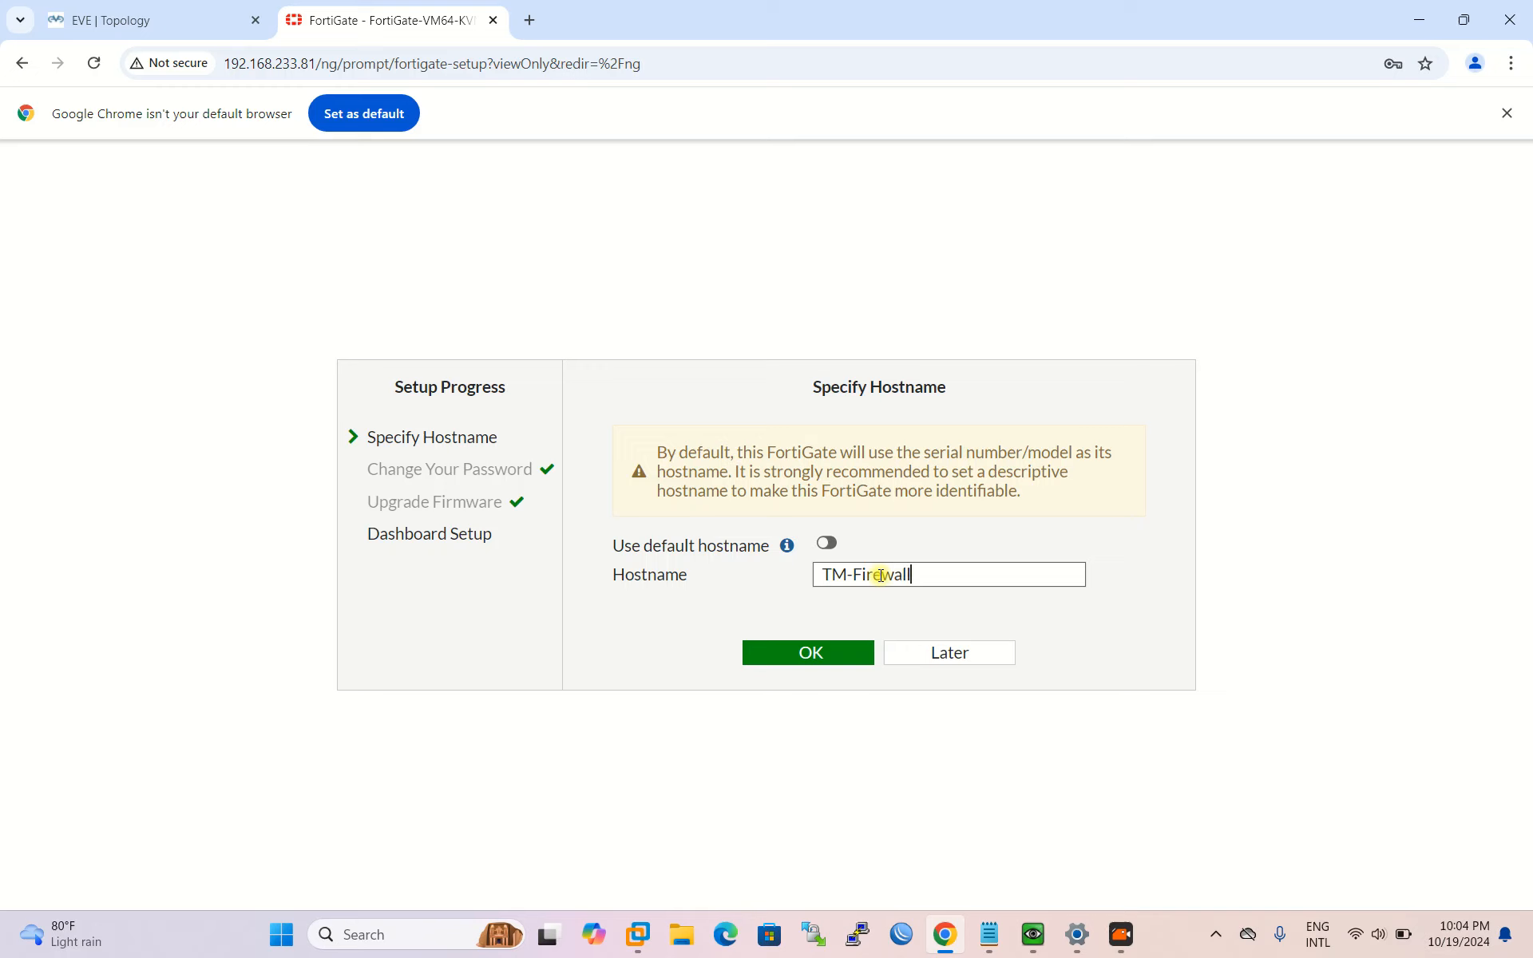
click(847, 655)
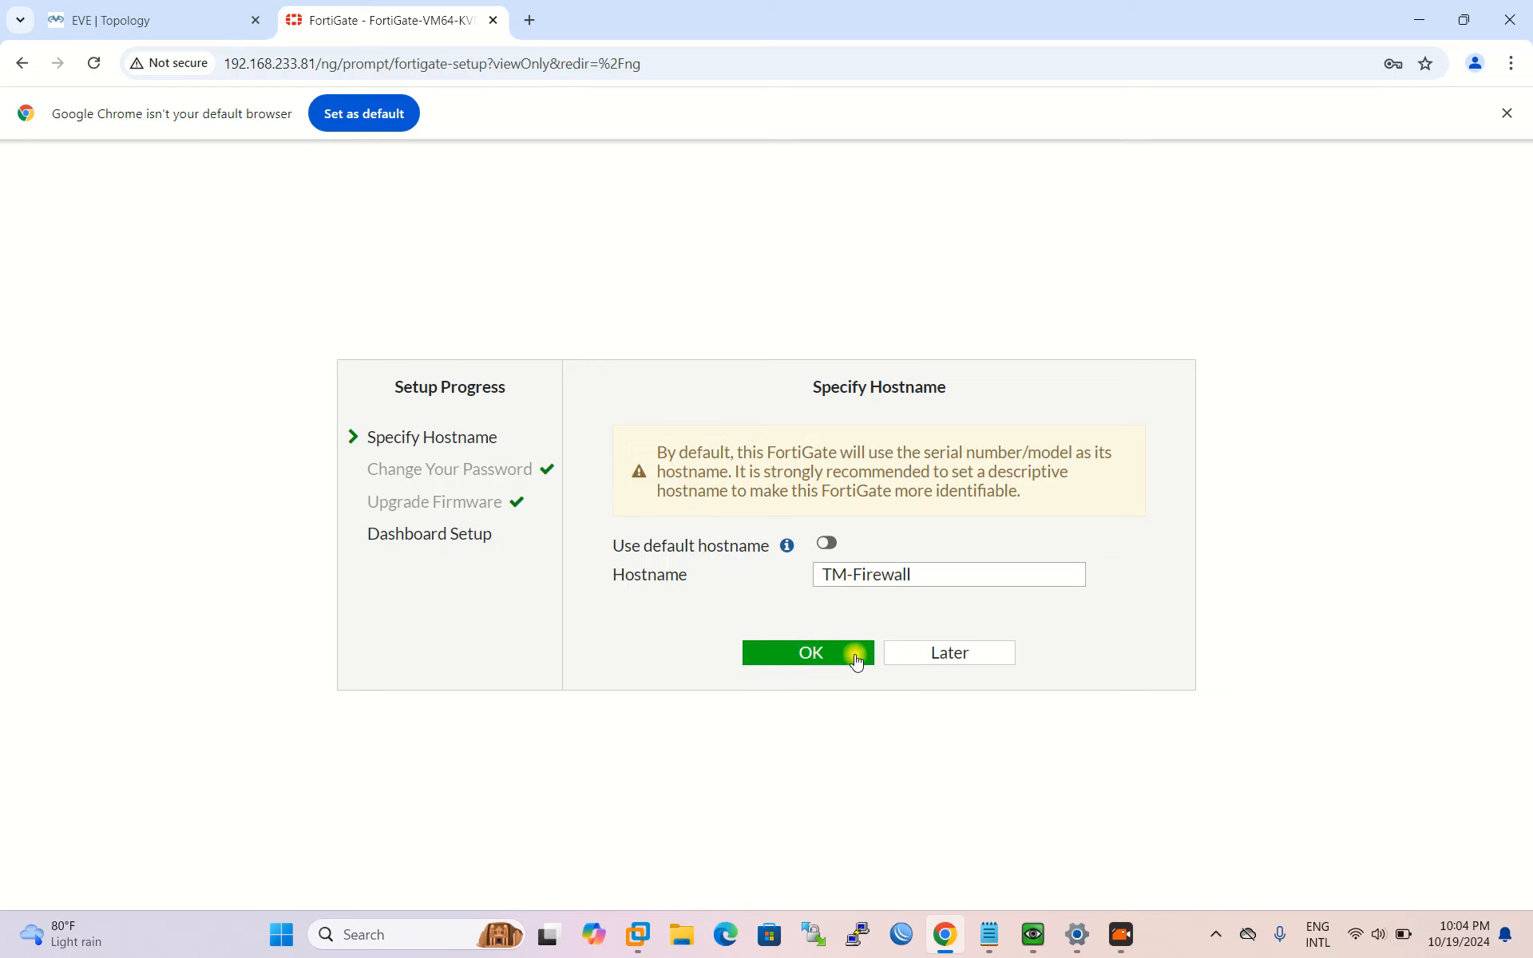
click(916, 660)
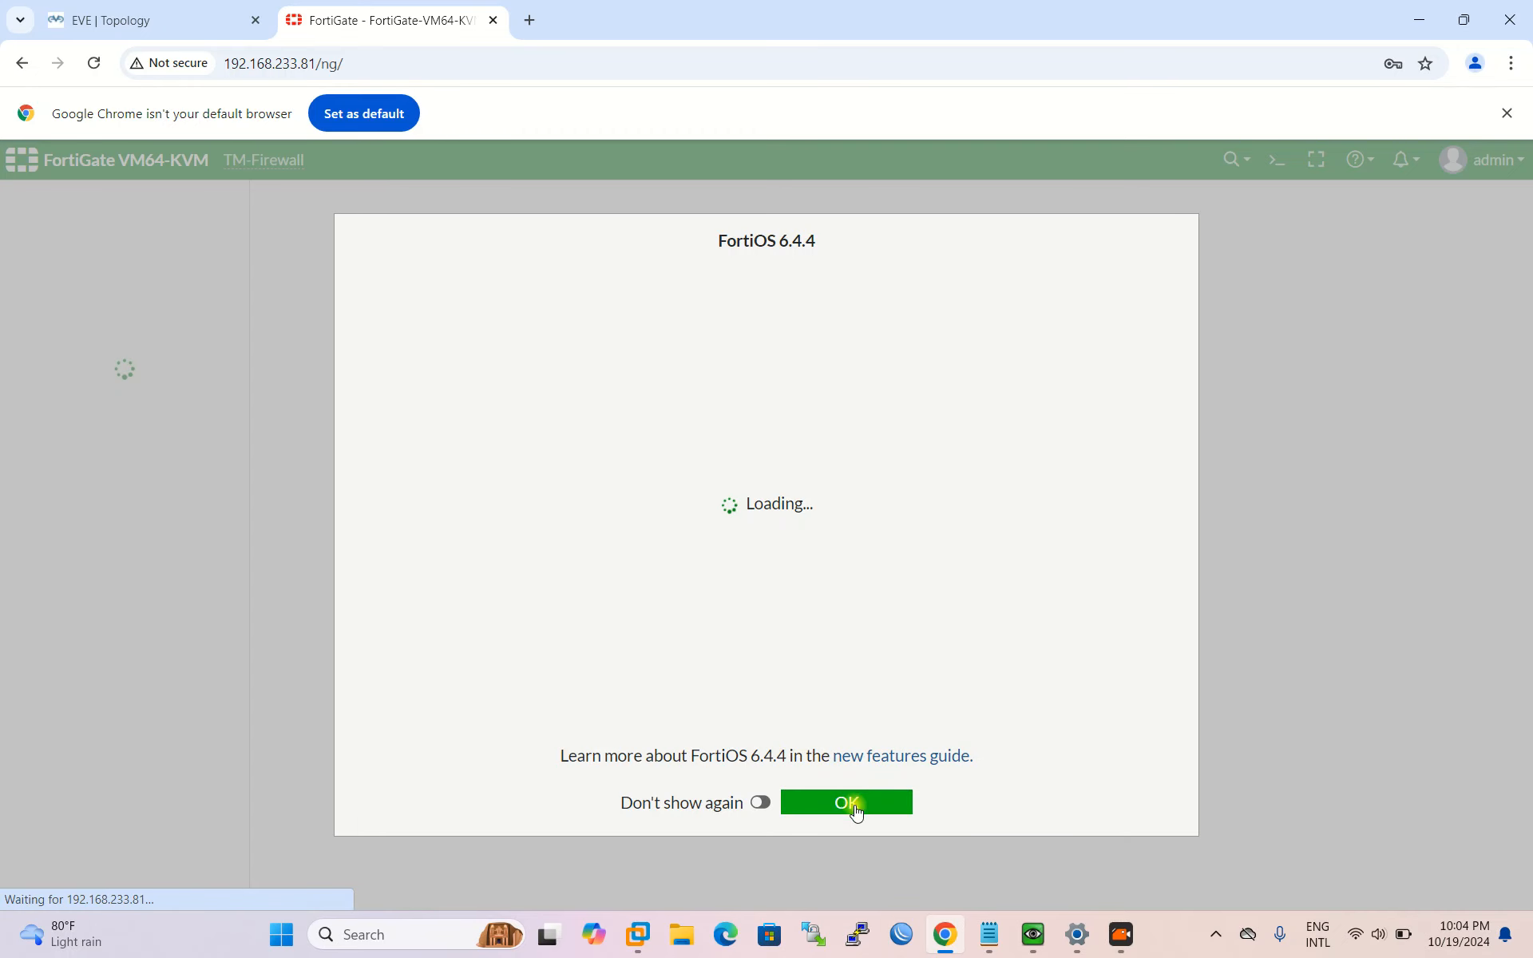
Step: Dismiss the FortiOS 6.4.4 What's New notice and go to Network > Interfaces
click(858, 803)
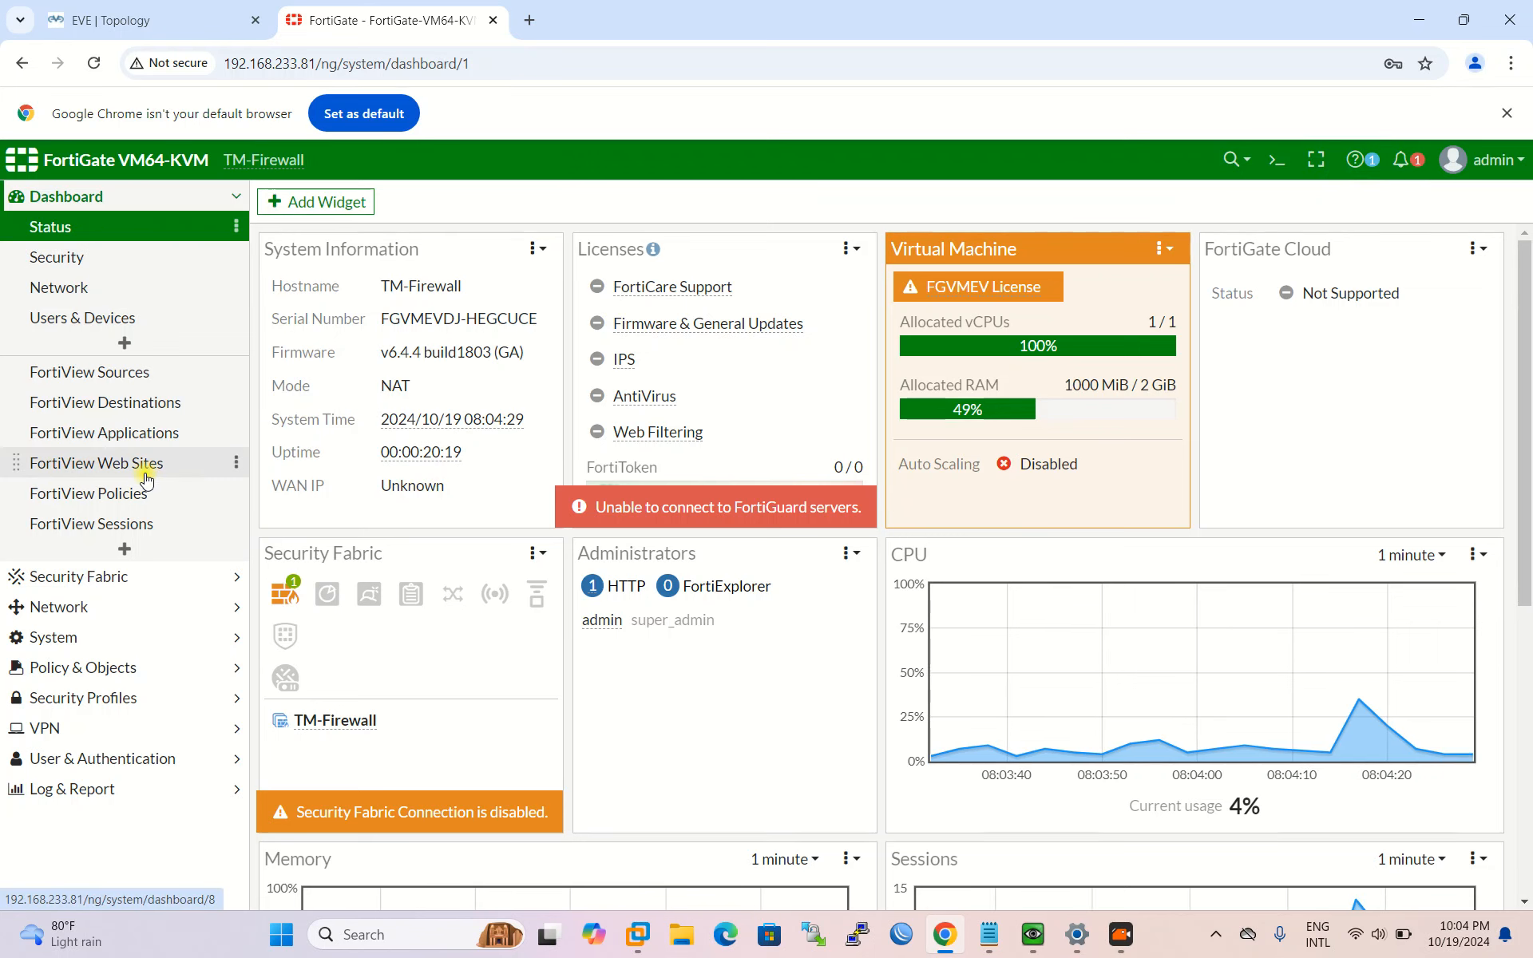
click(113, 608)
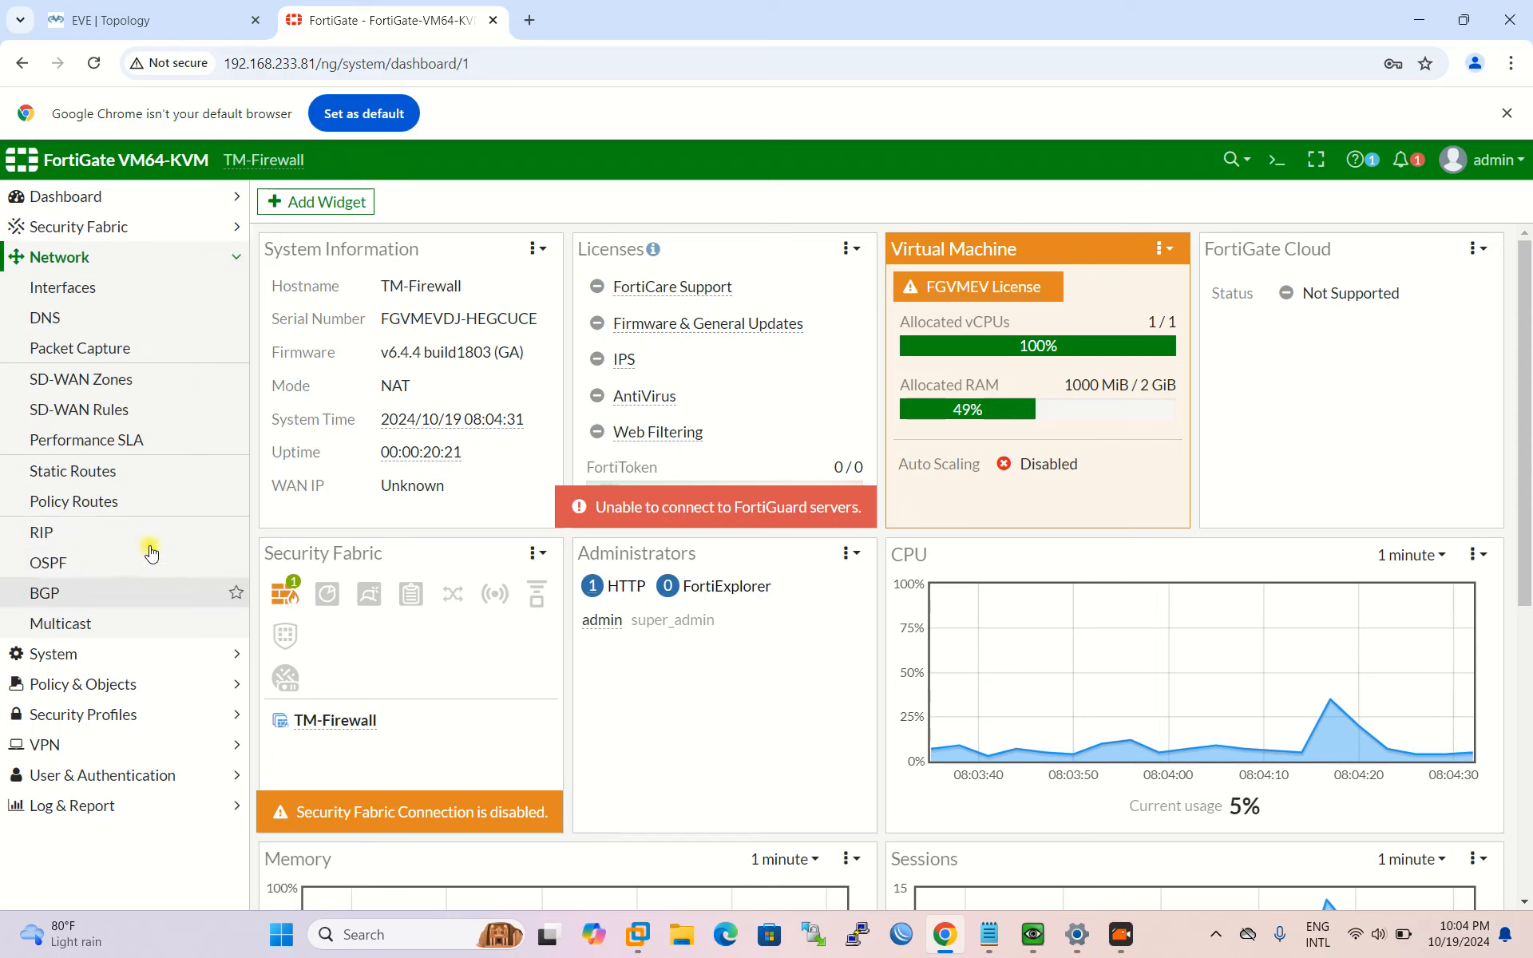
click(95, 292)
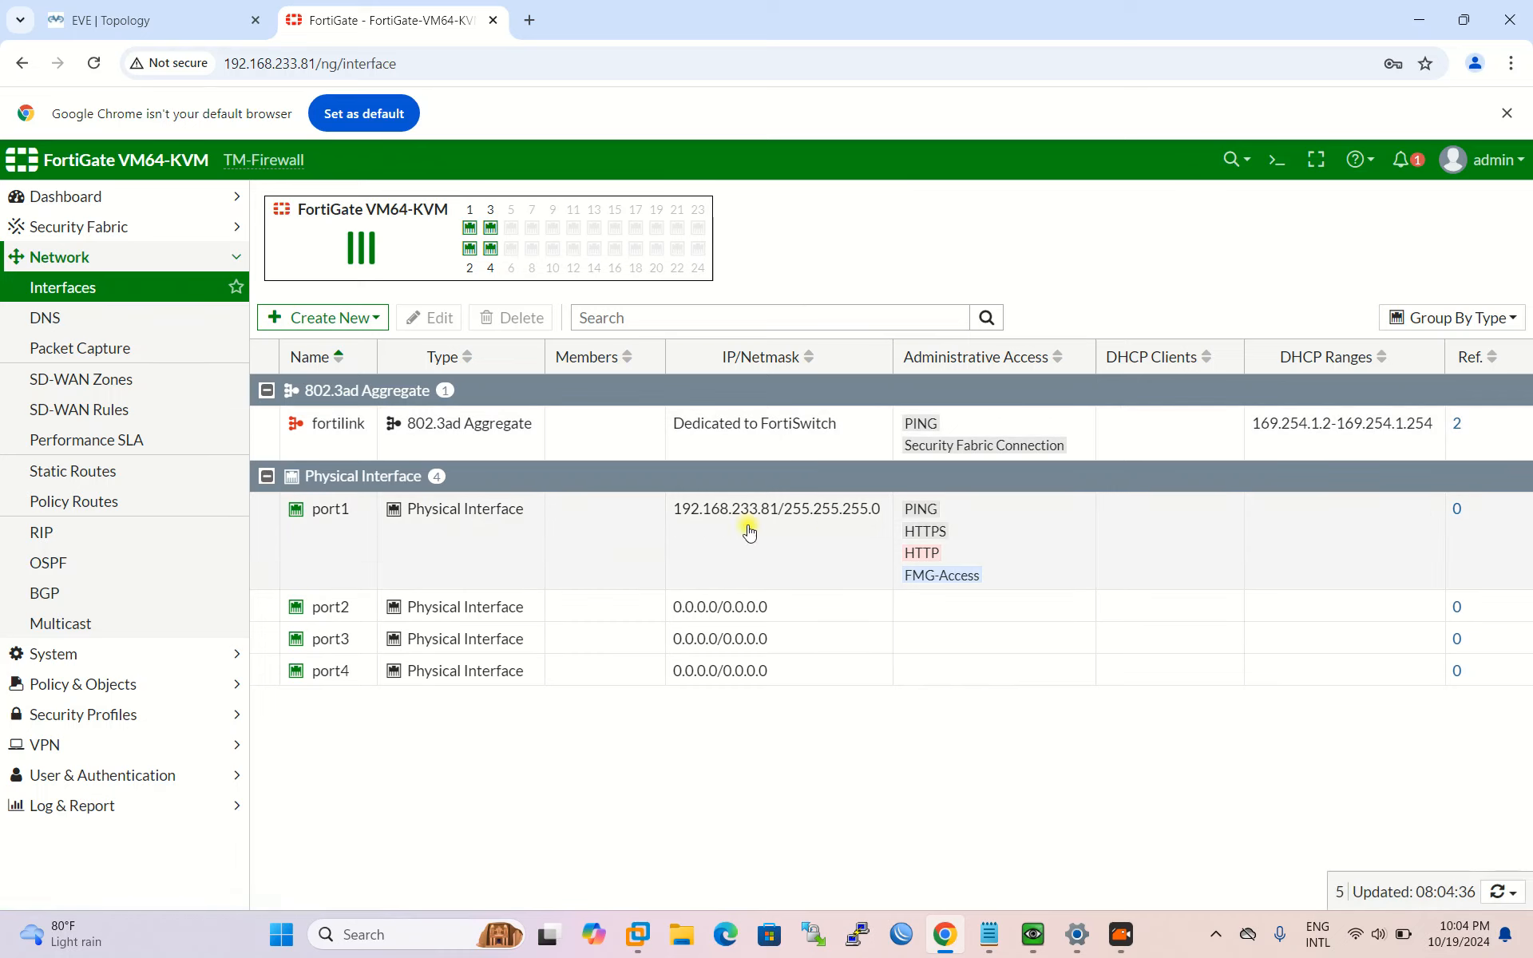
click(323, 514)
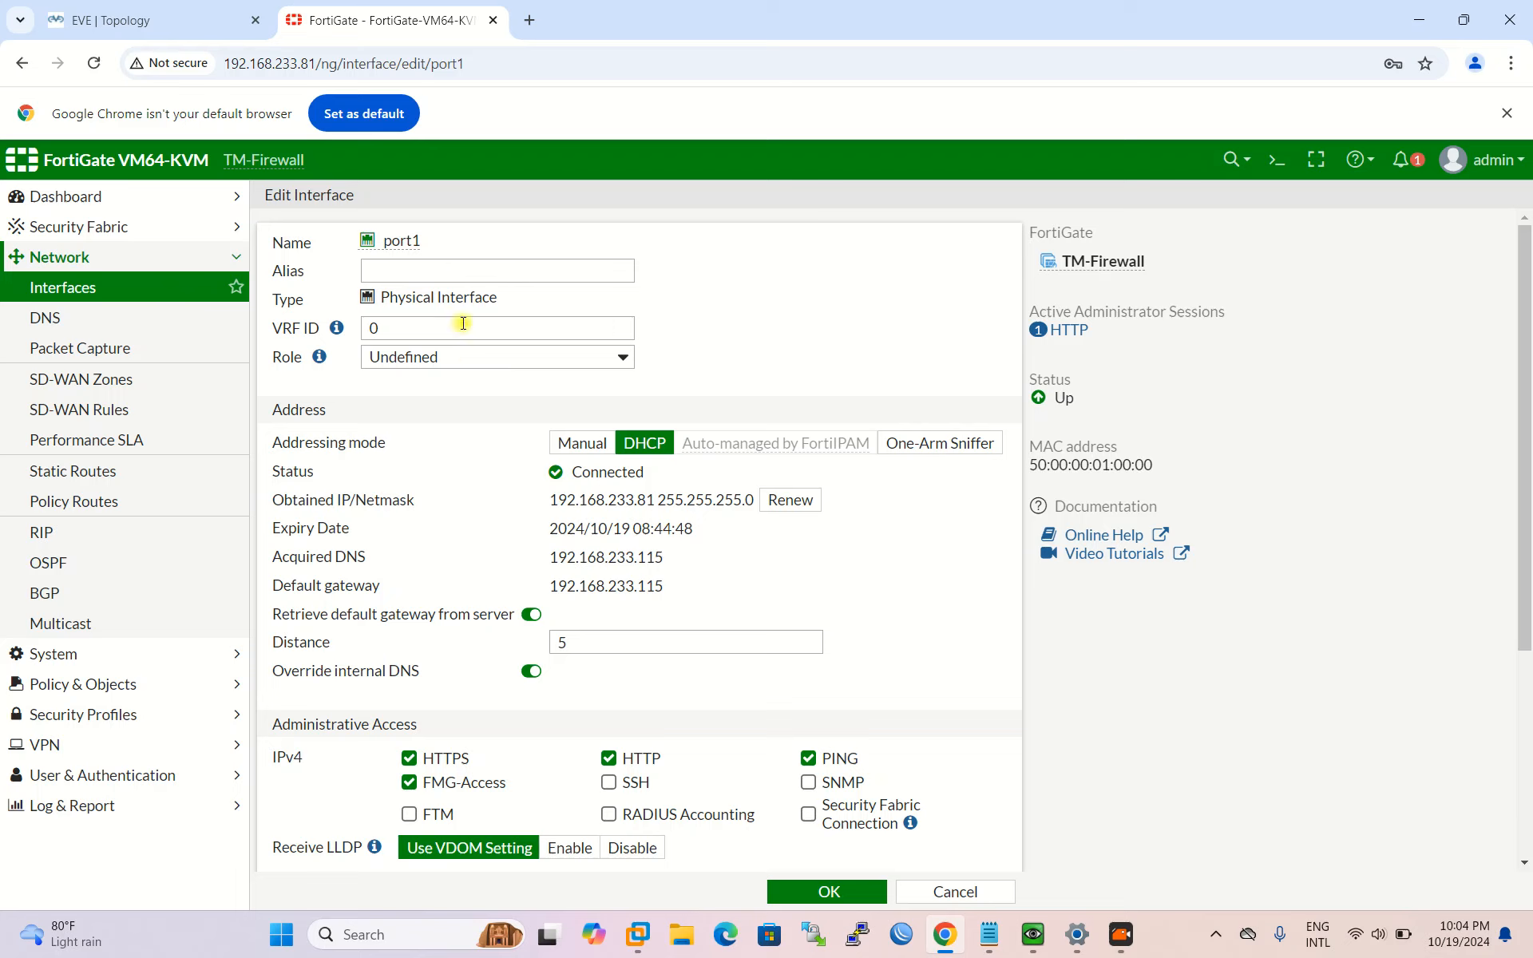
click(454, 274)
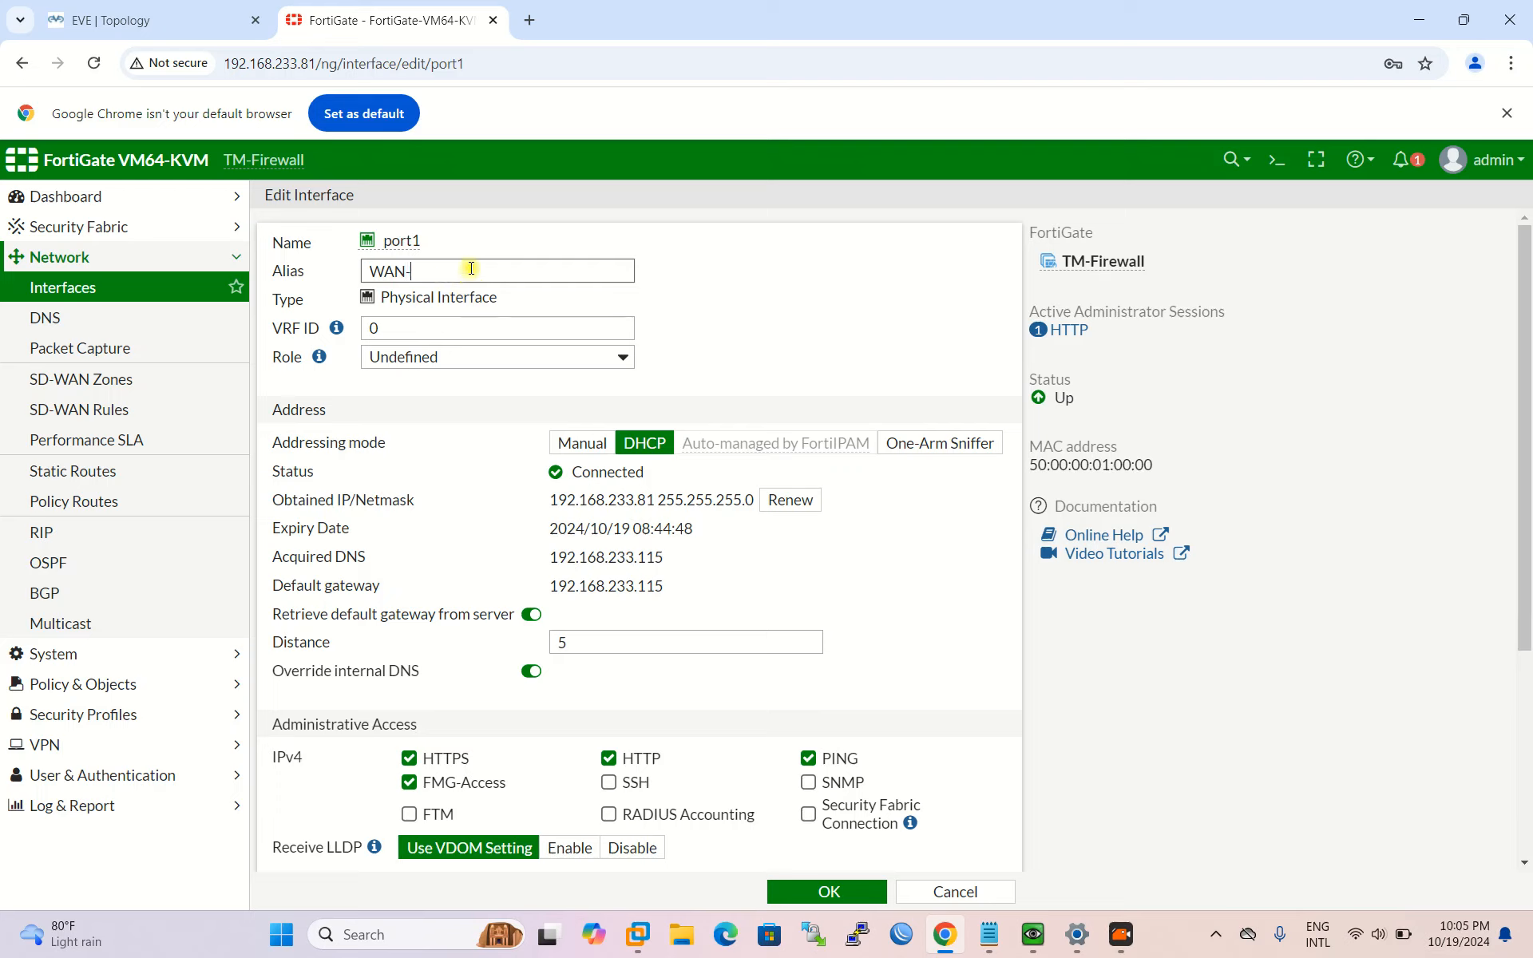
key(BackSpace)
click(530, 357)
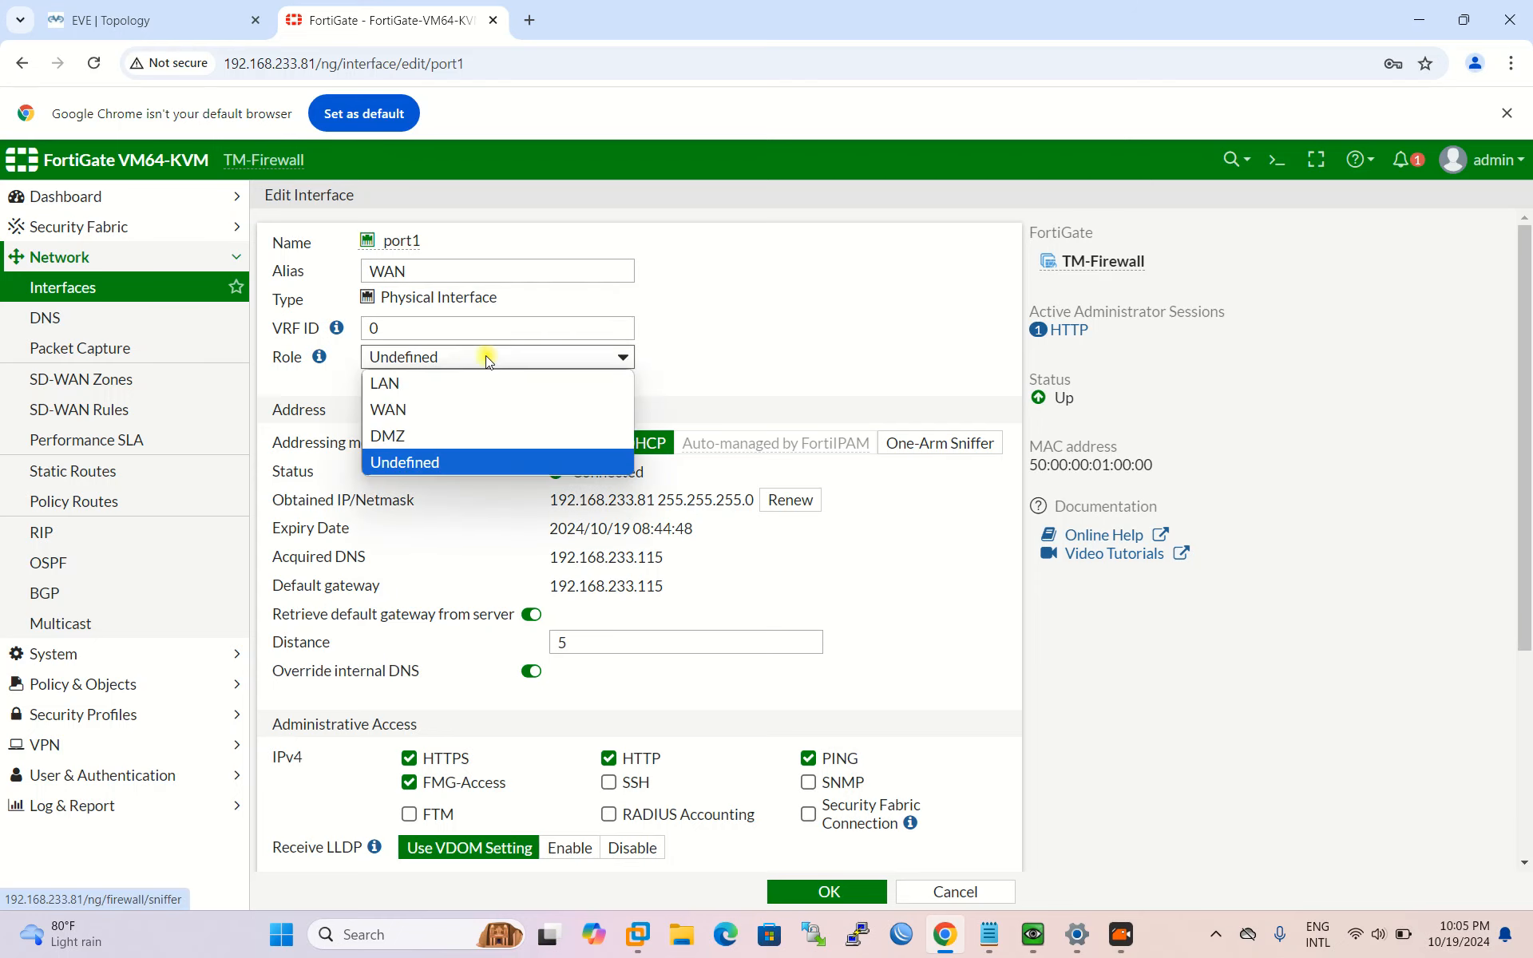
click(434, 409)
click(558, 273)
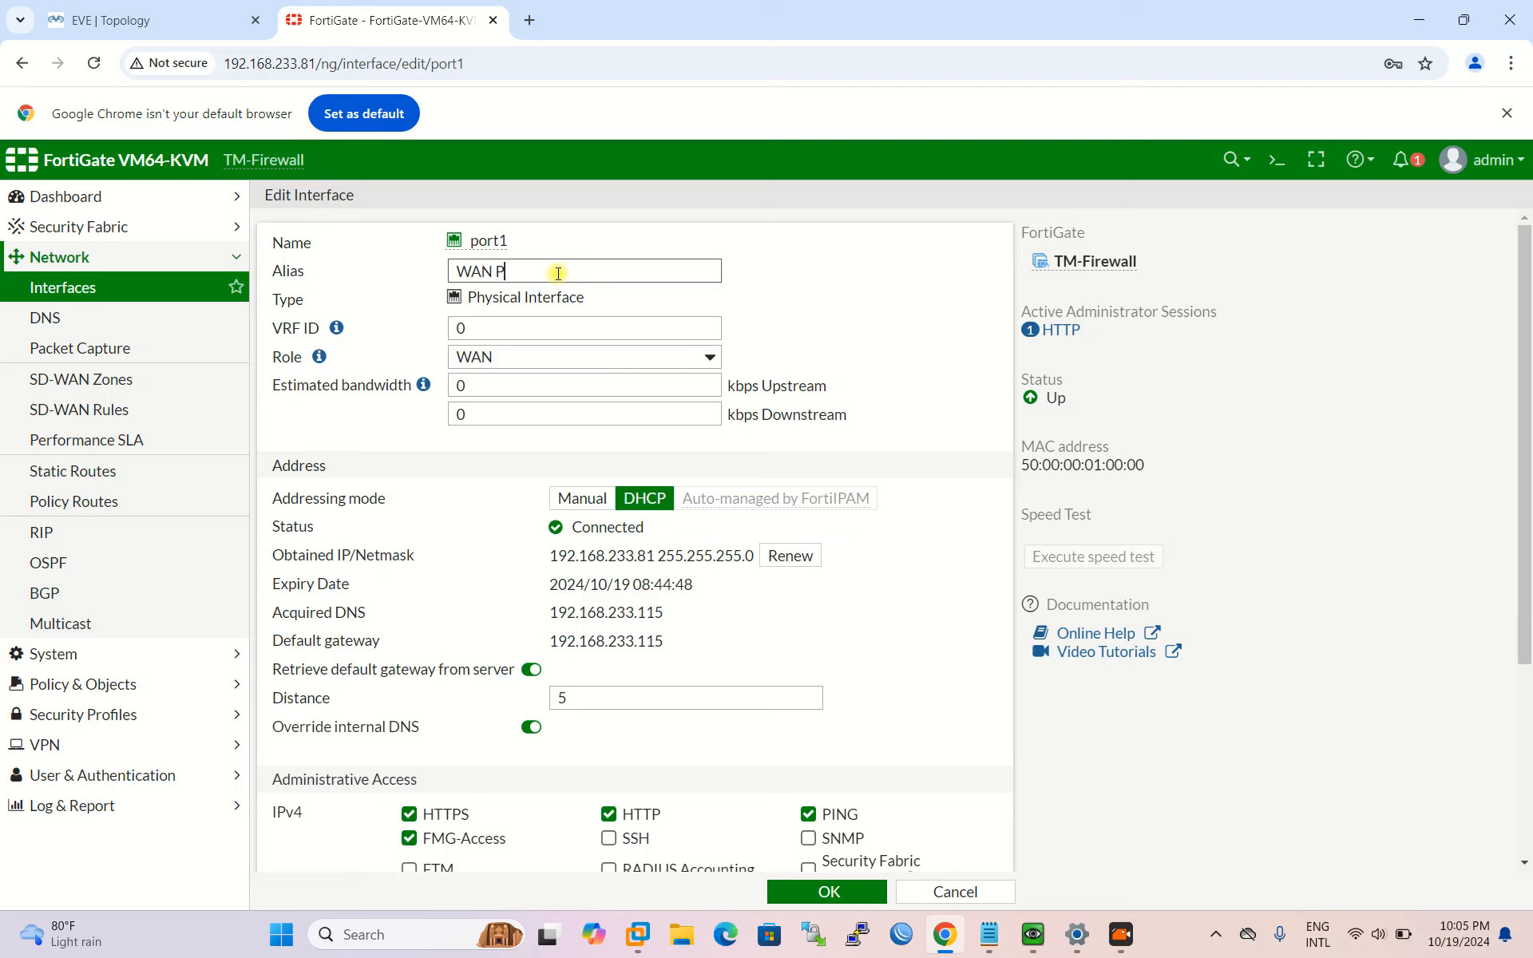
click(806, 312)
scroll(558, 523, down, 1)
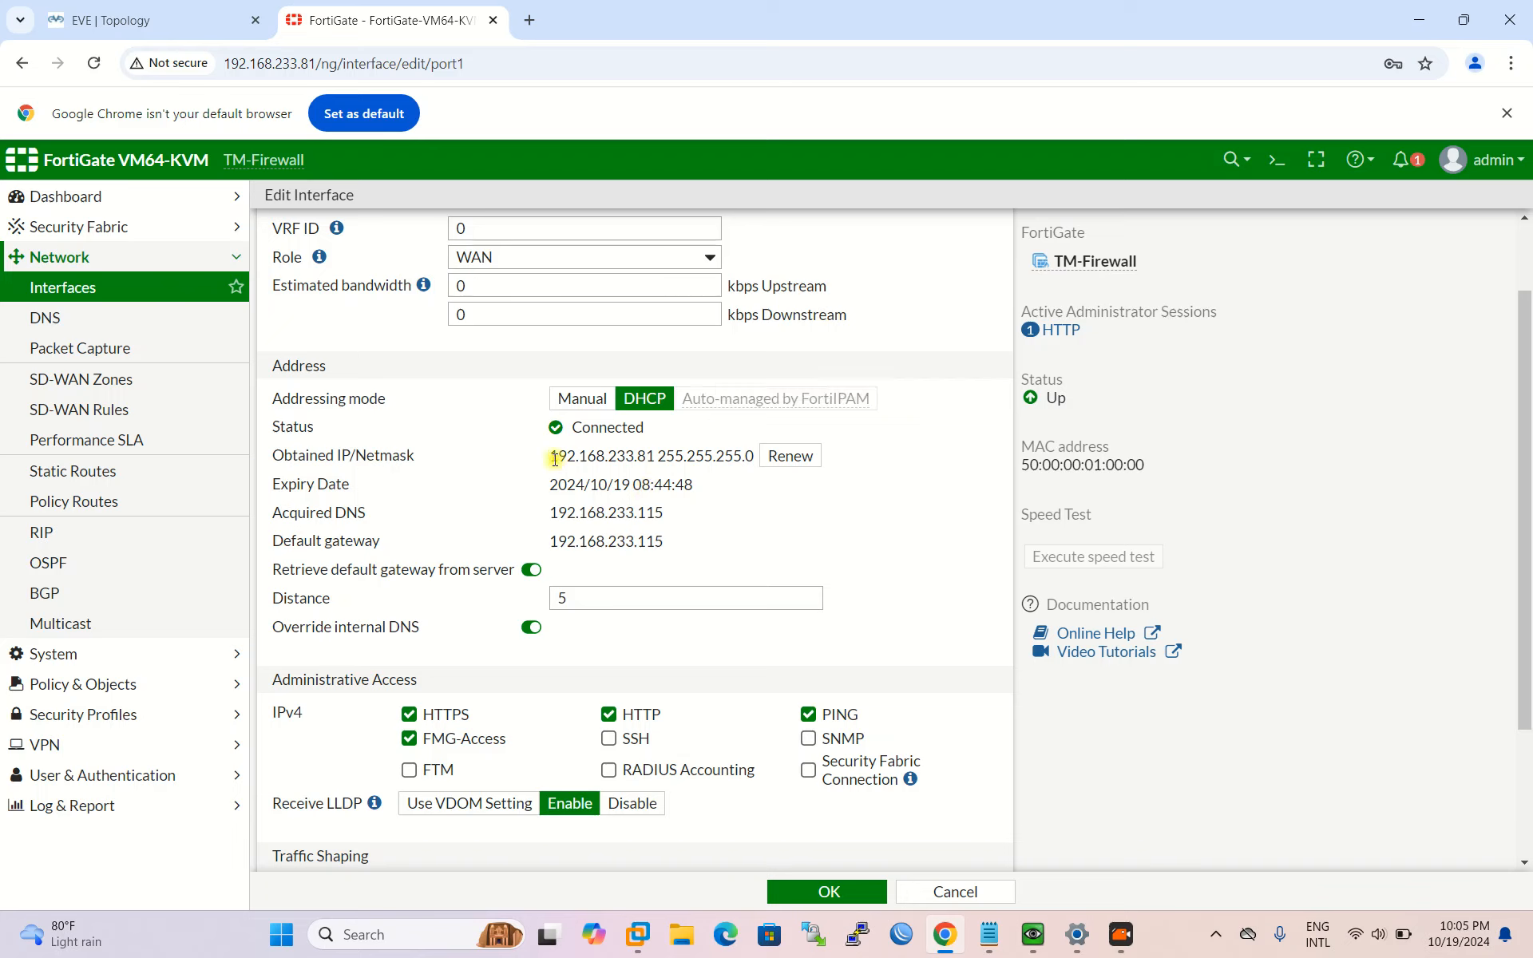
drag(551, 457, 634, 457)
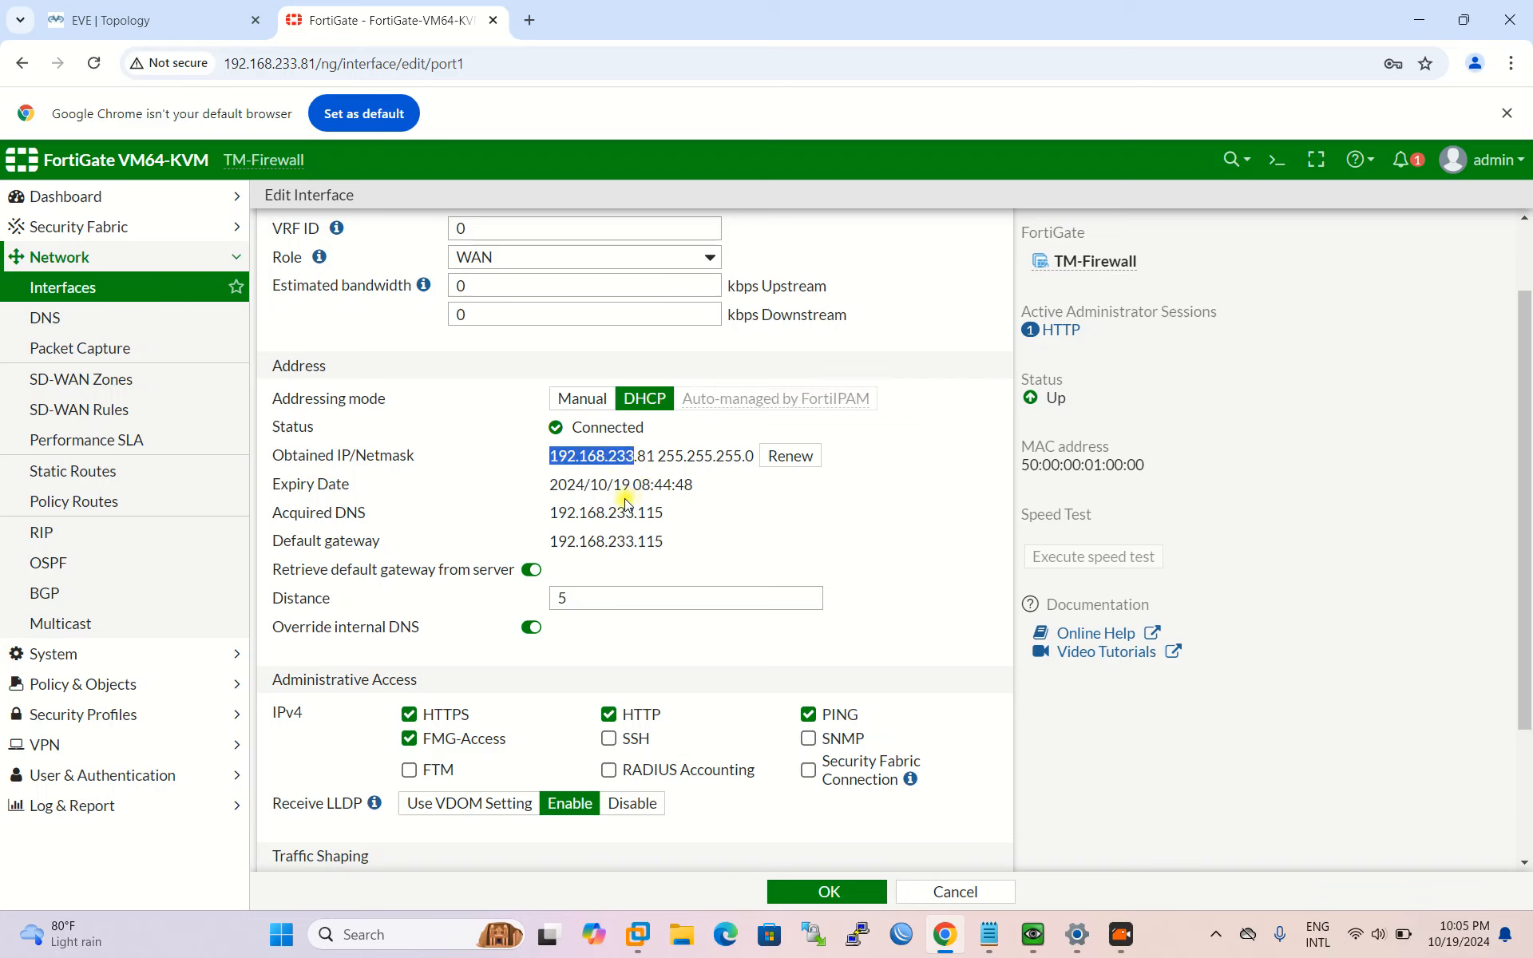
click(583, 399)
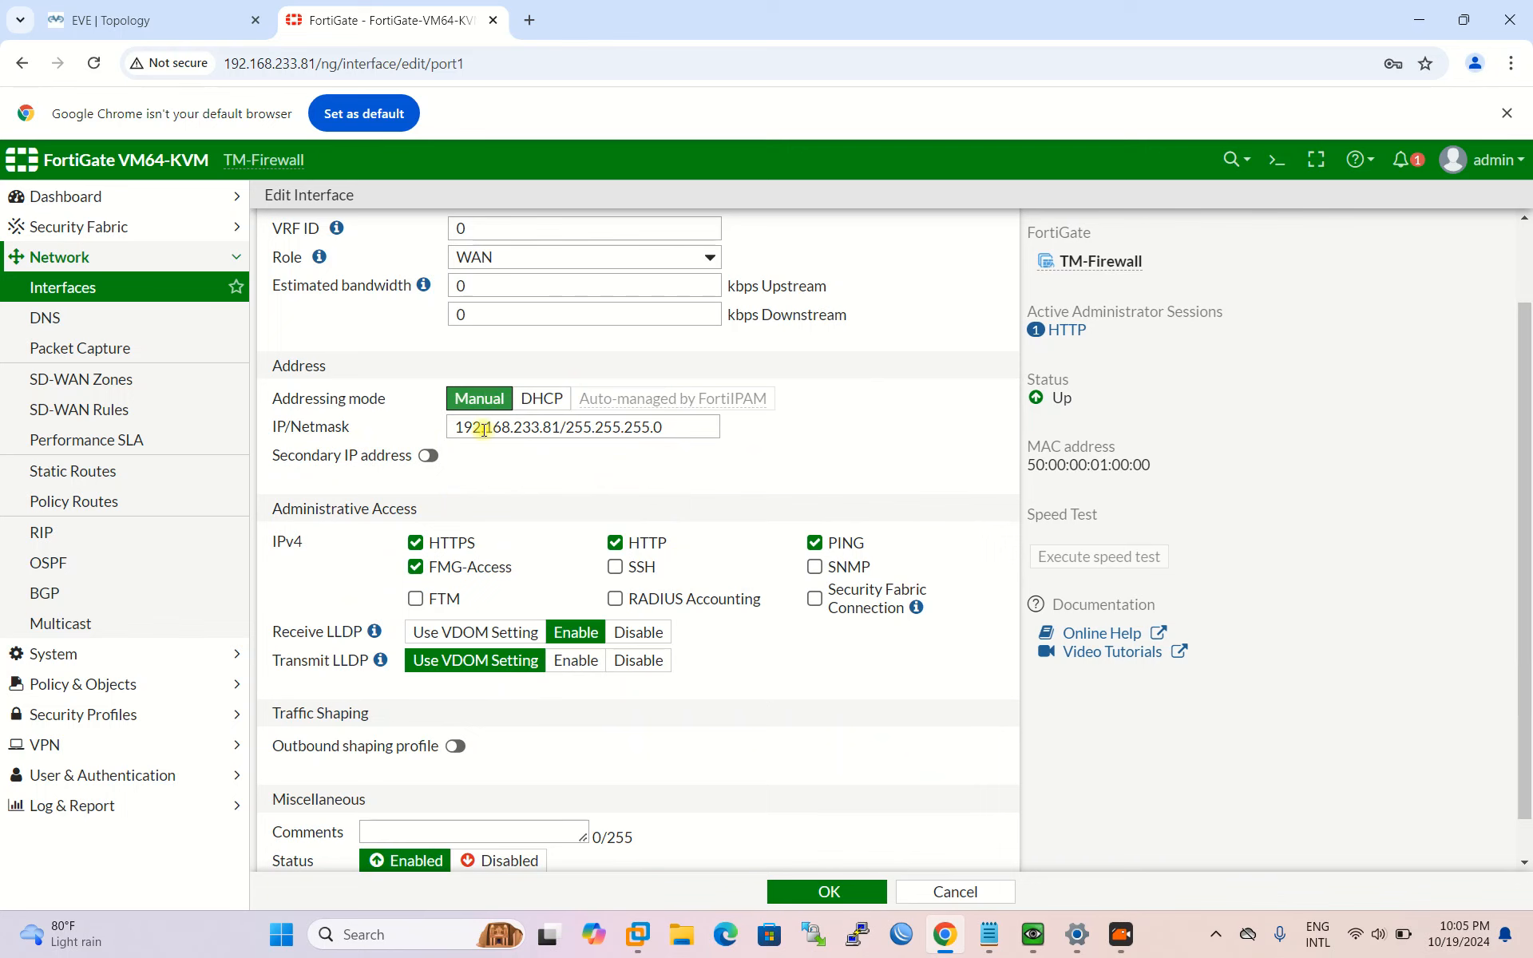
click(541, 399)
scroll(618, 443, down, 1)
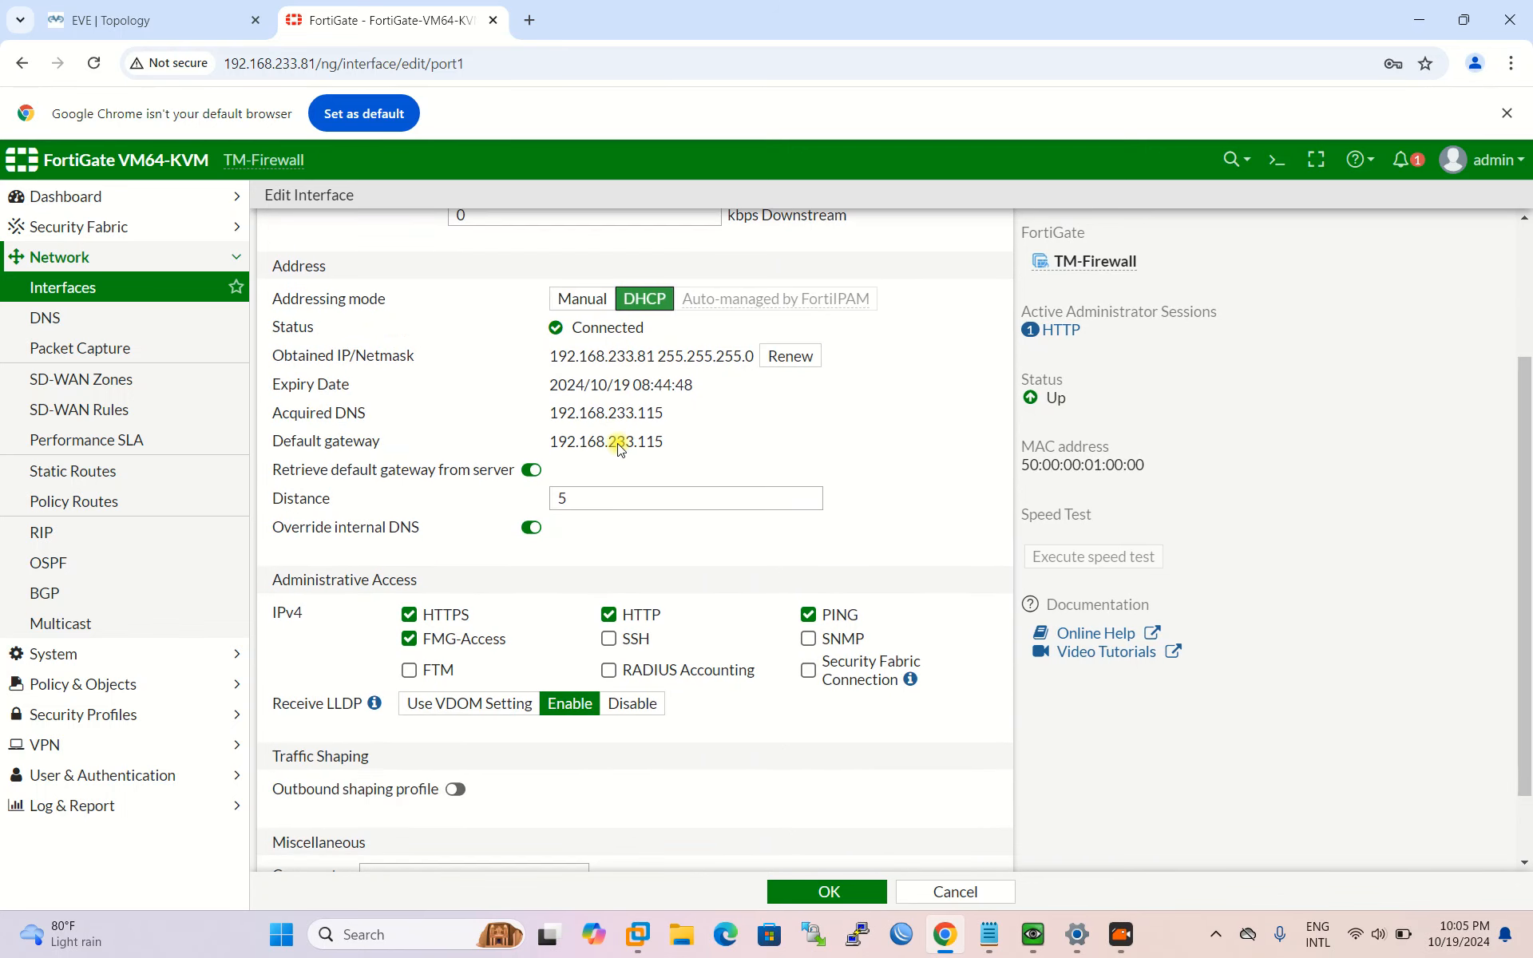
drag(543, 360, 686, 352)
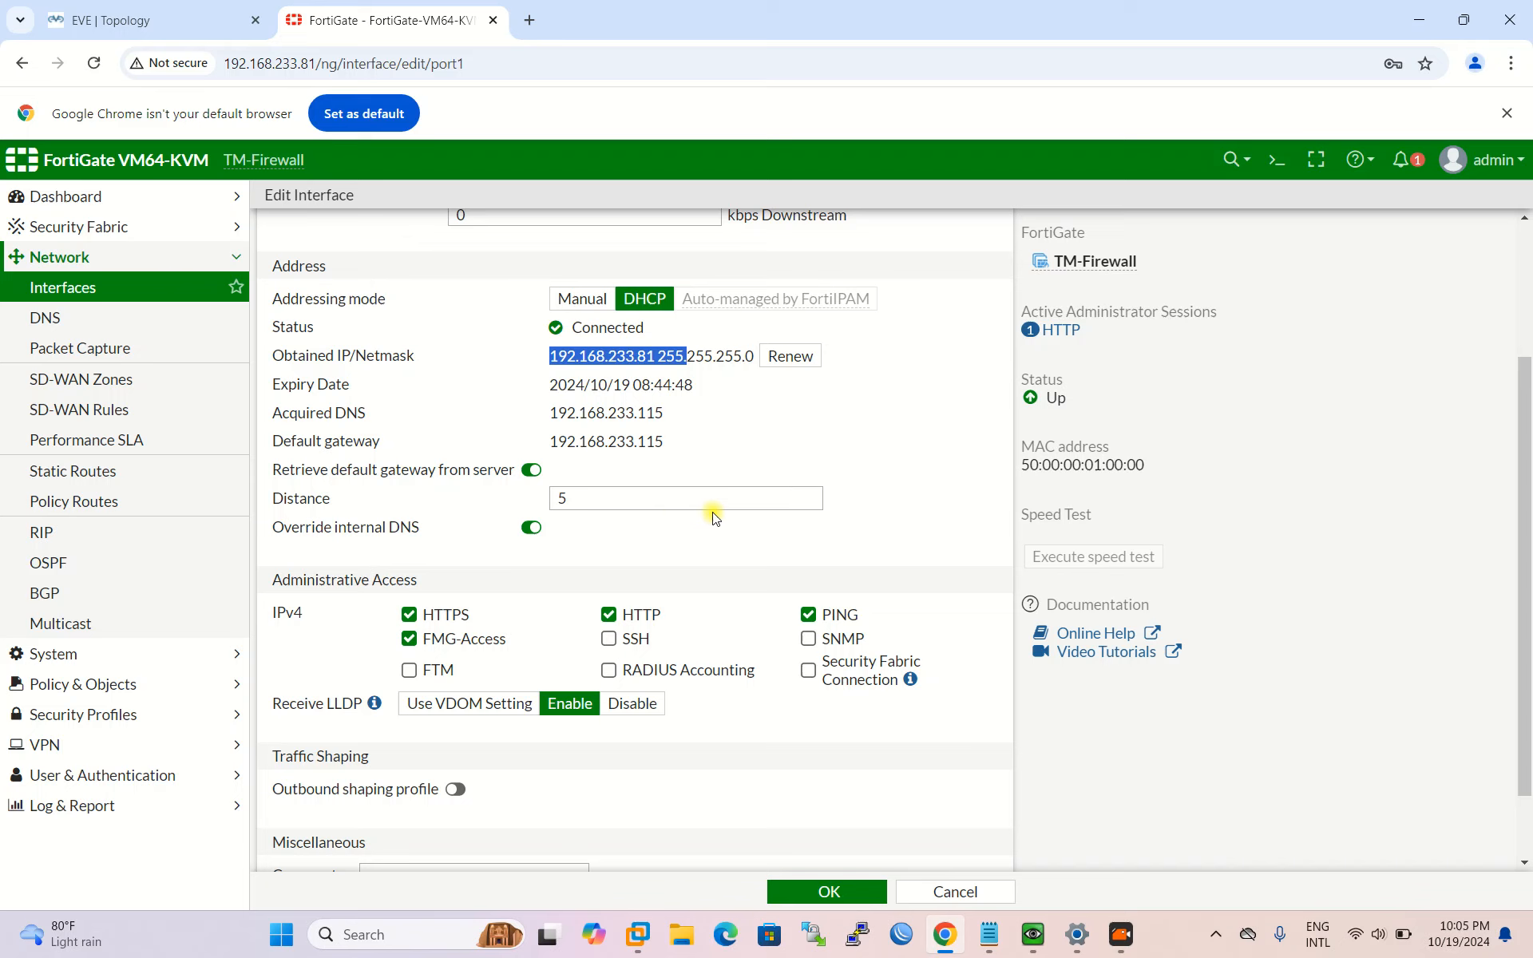
scroll(382, 639, down, 1)
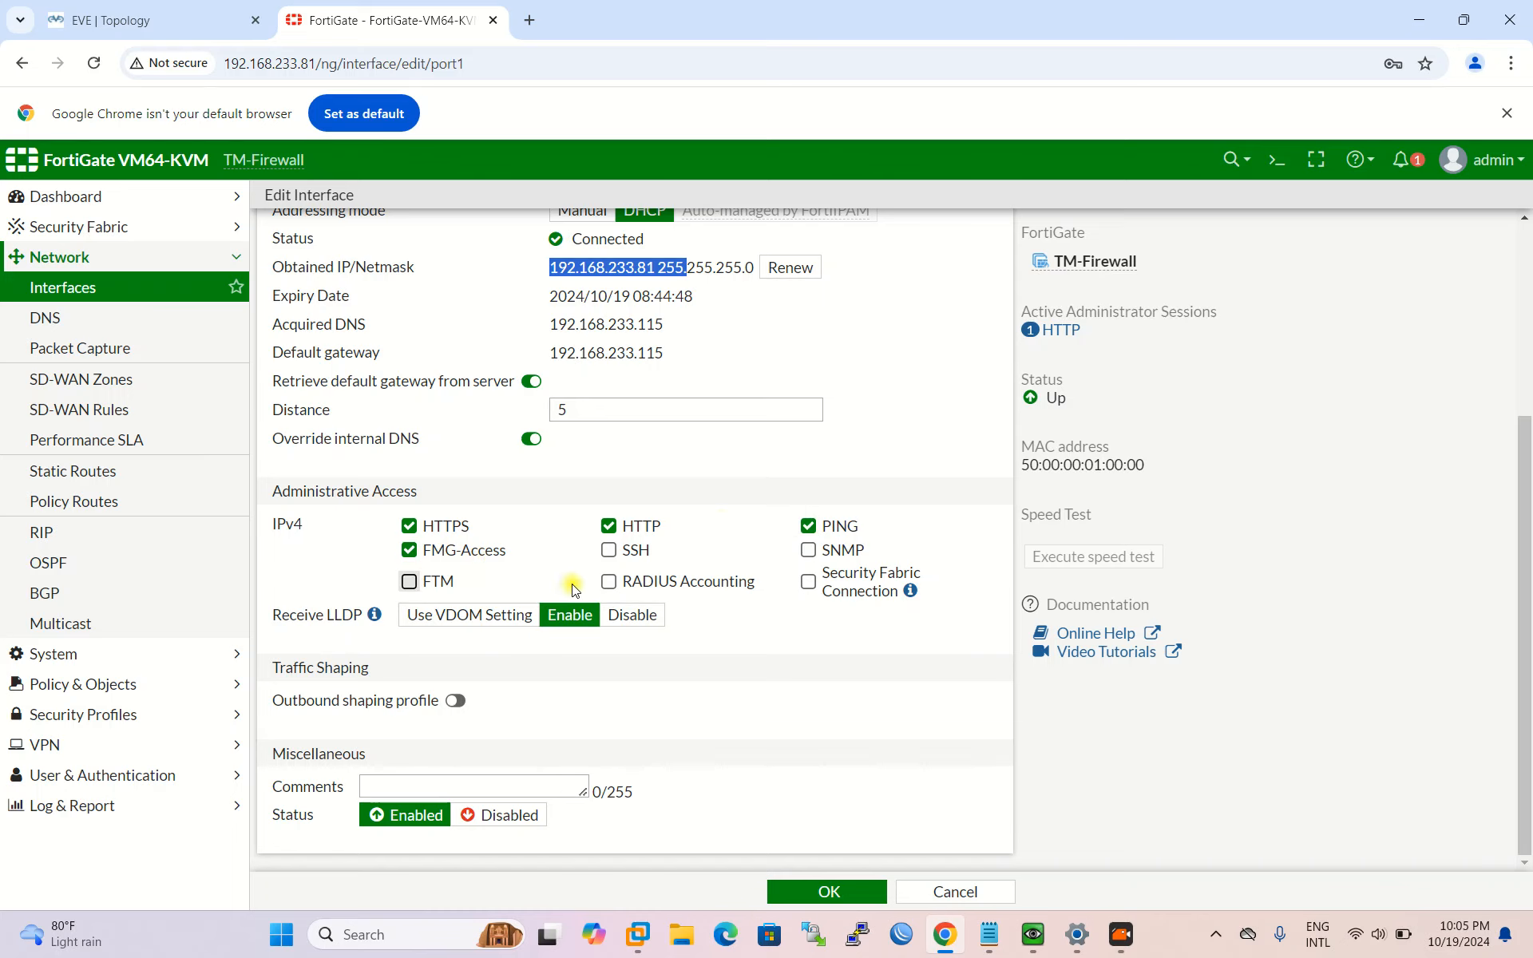
scroll(608, 718, up, 3)
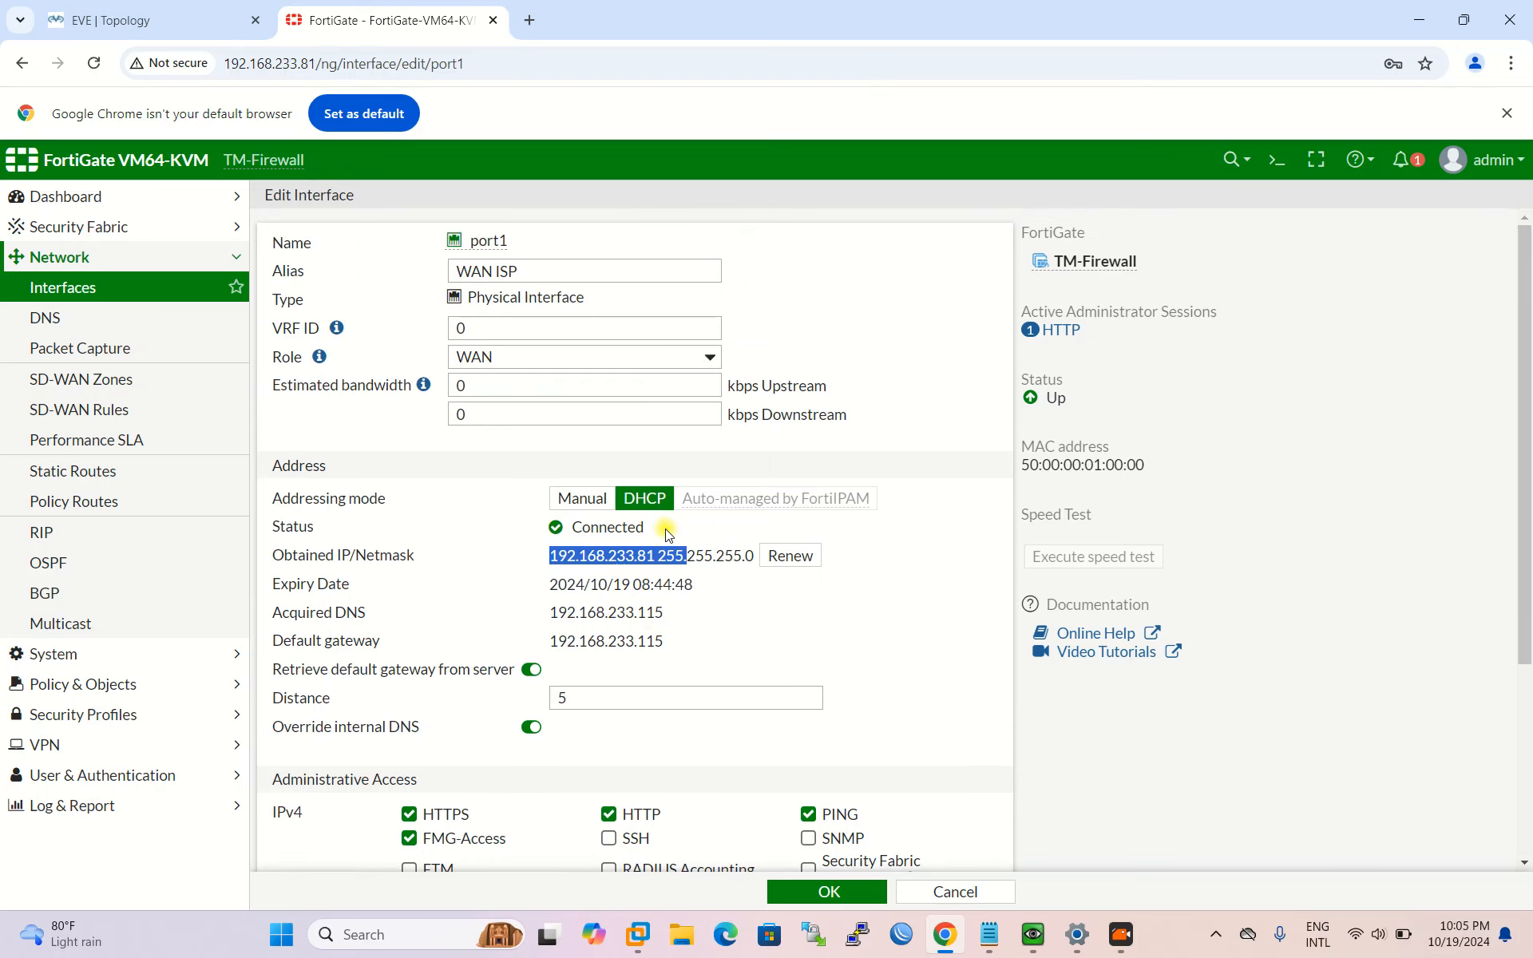
scroll(672, 538, down, 3)
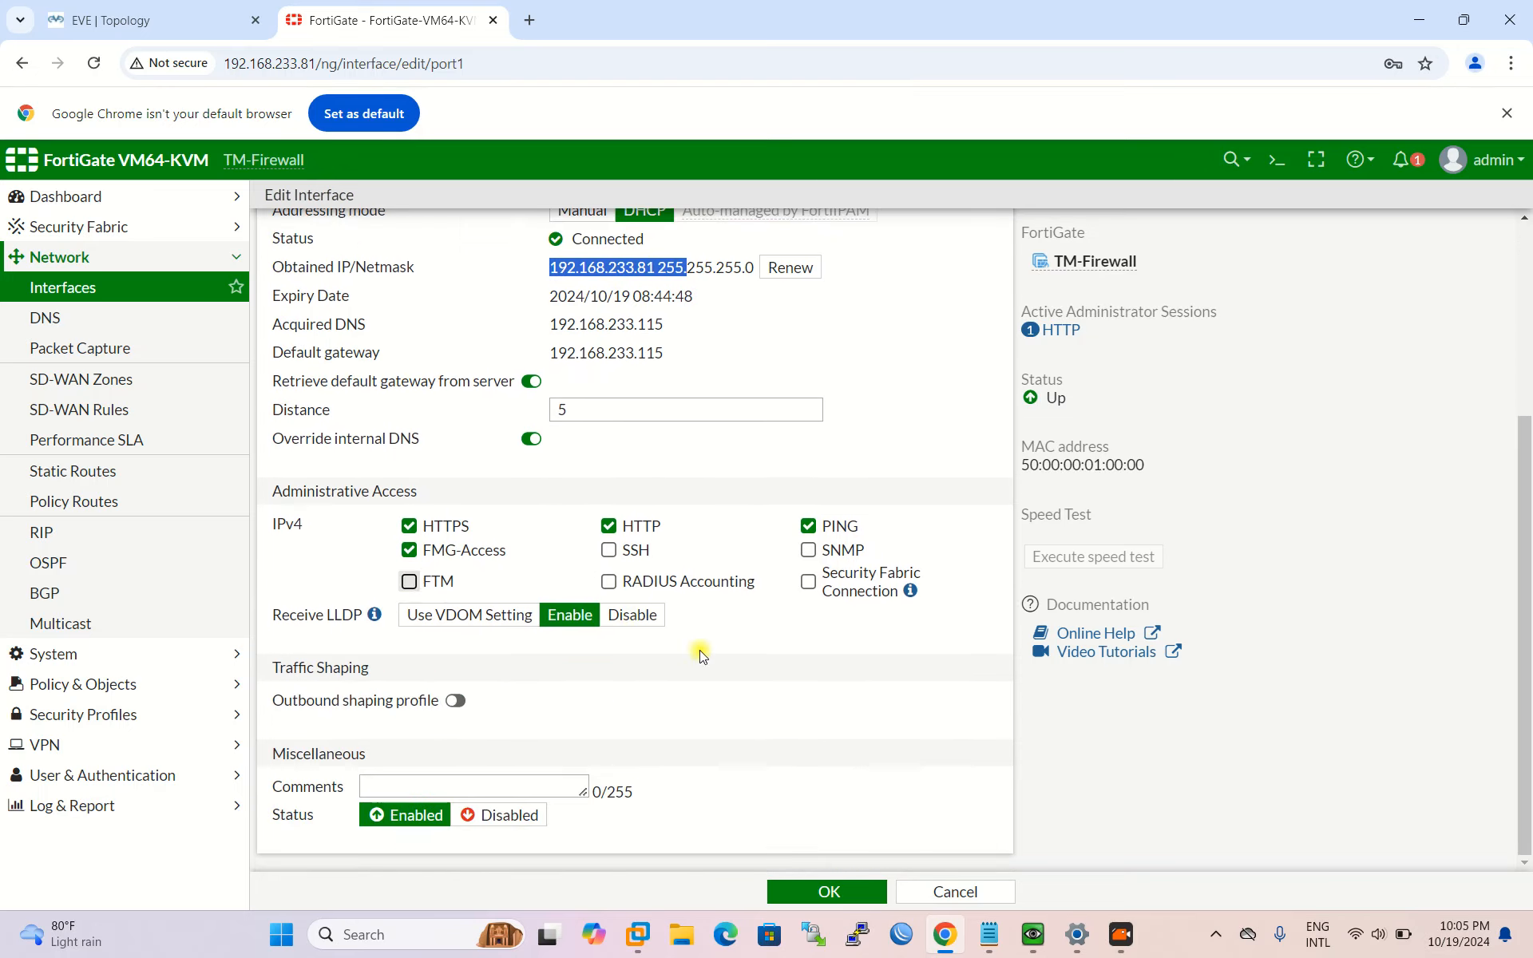
scroll(615, 718, up, 2)
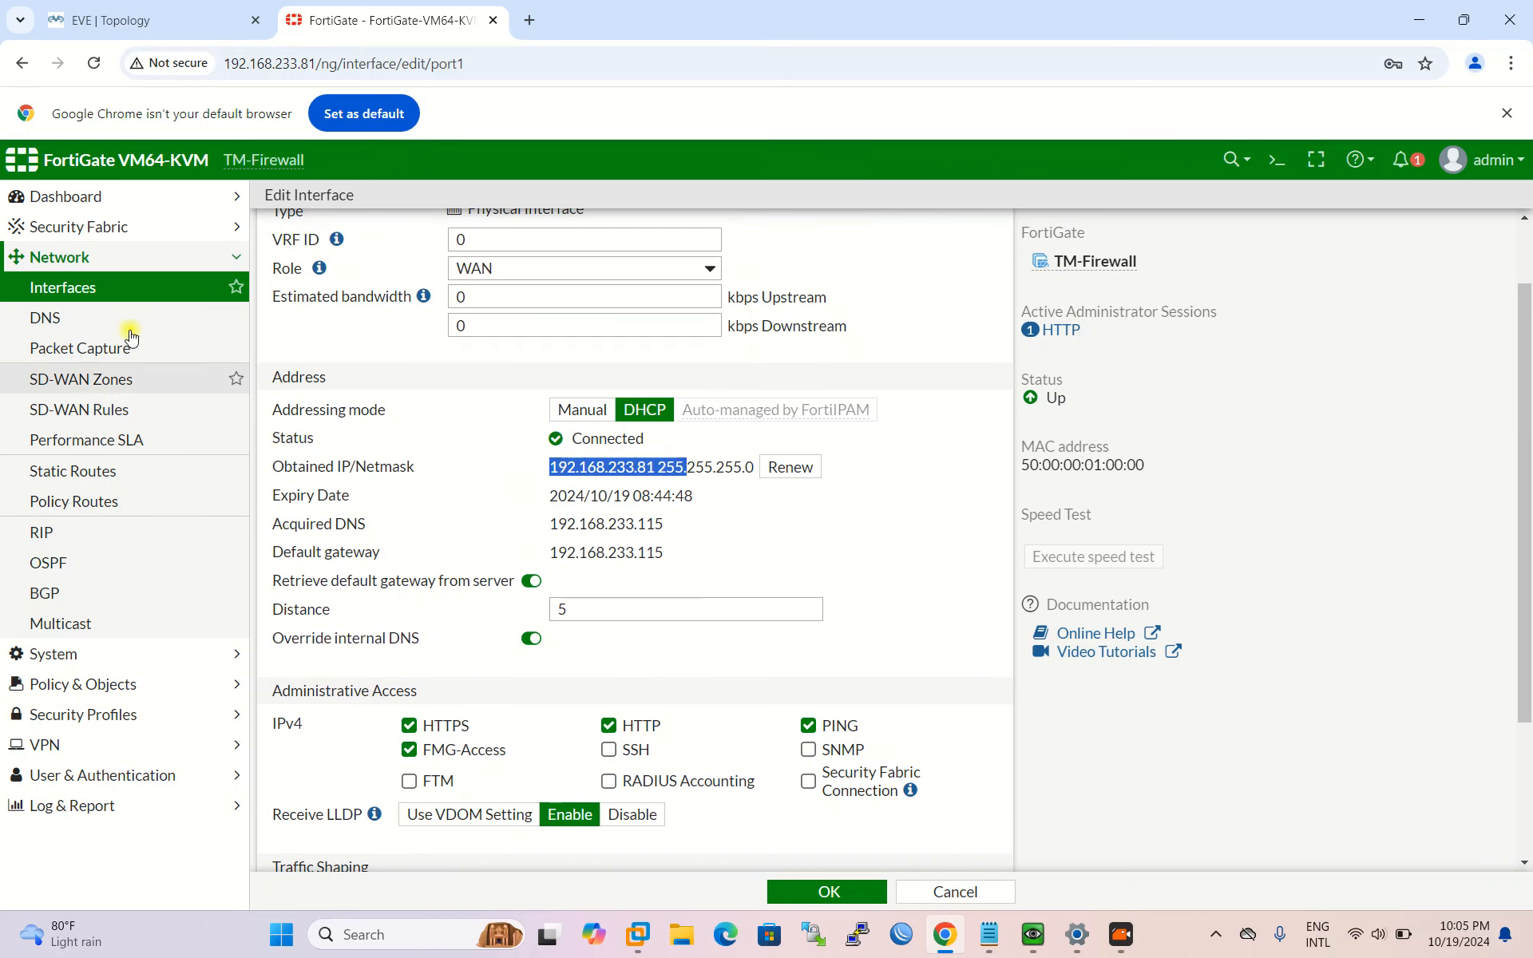
click(92, 297)
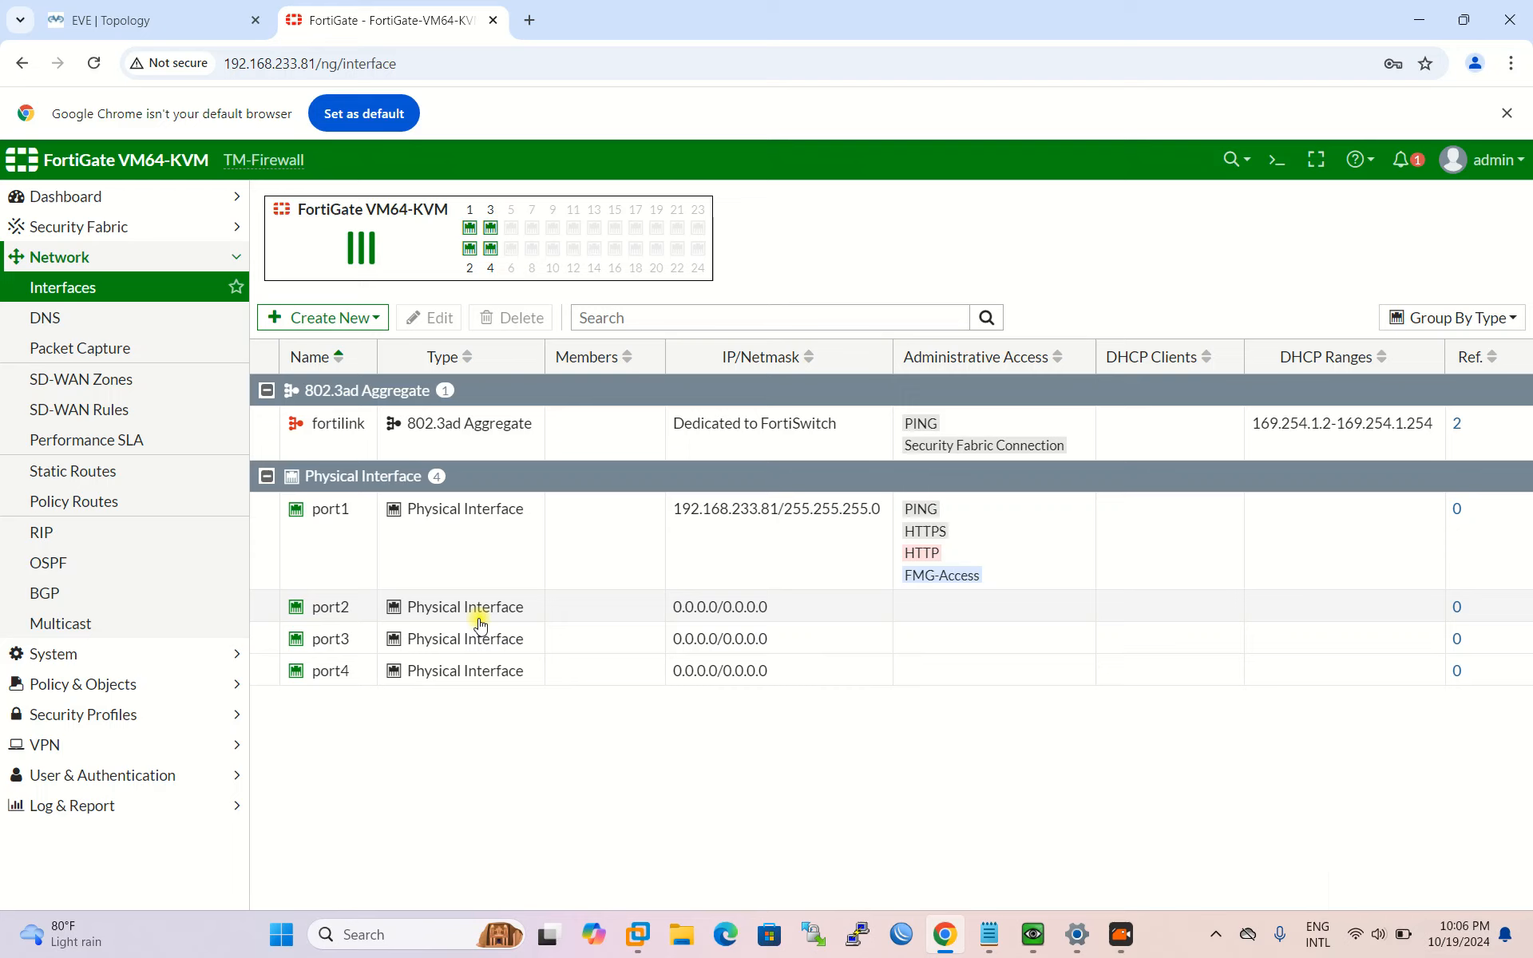
Step: Edit port2, giving it the alias LAN-STAFF and the LAN role
click(332, 612)
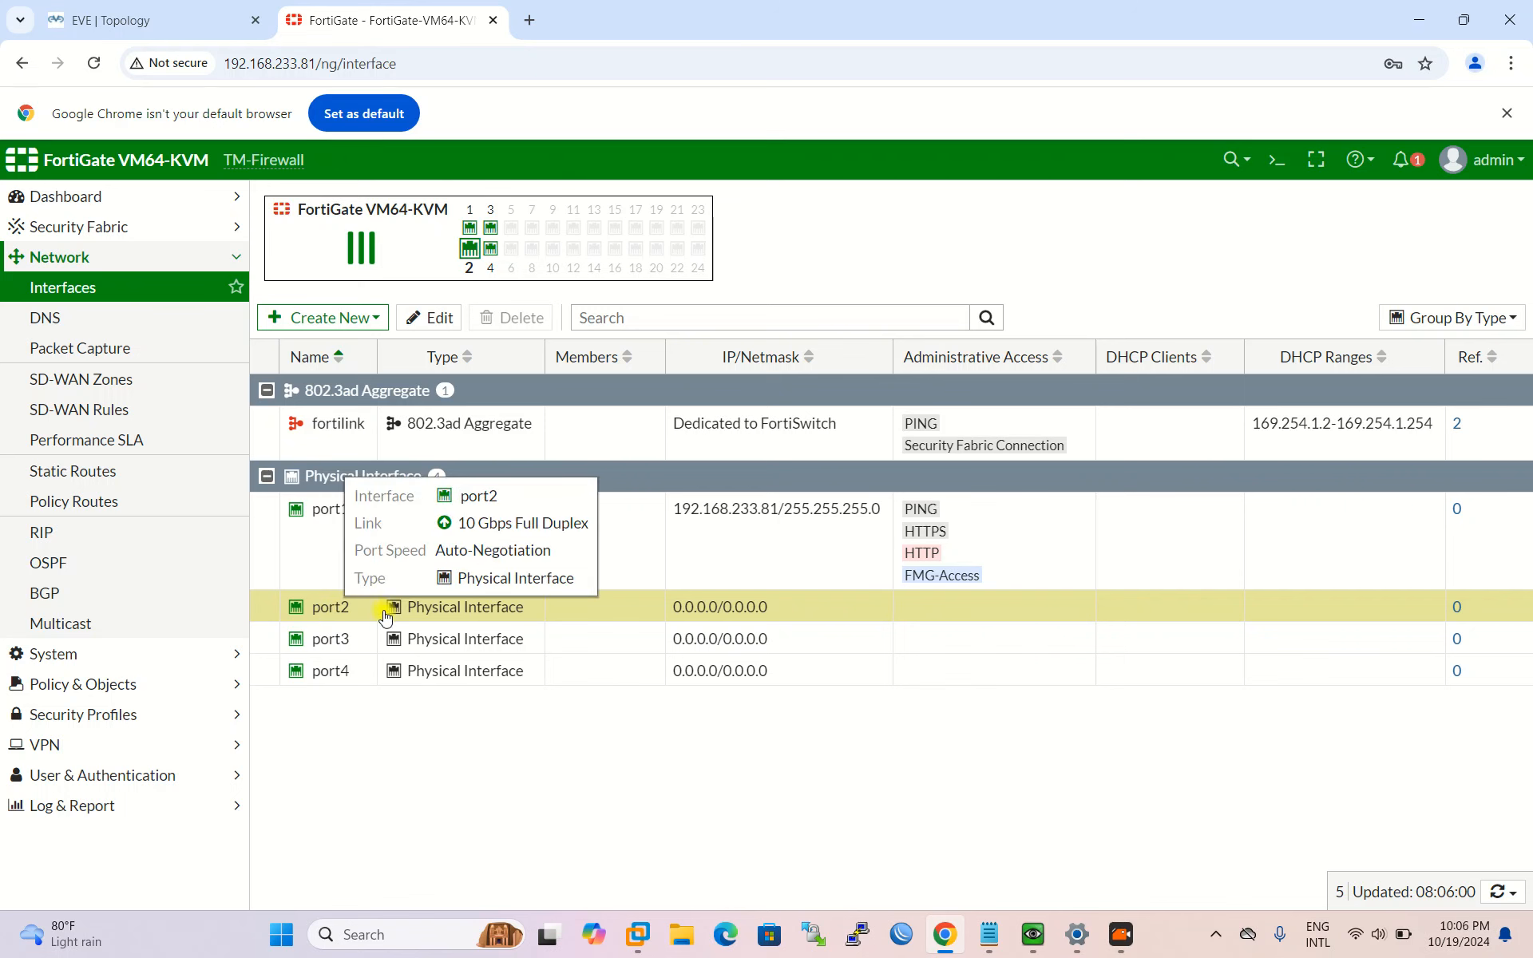
double_click(298, 616)
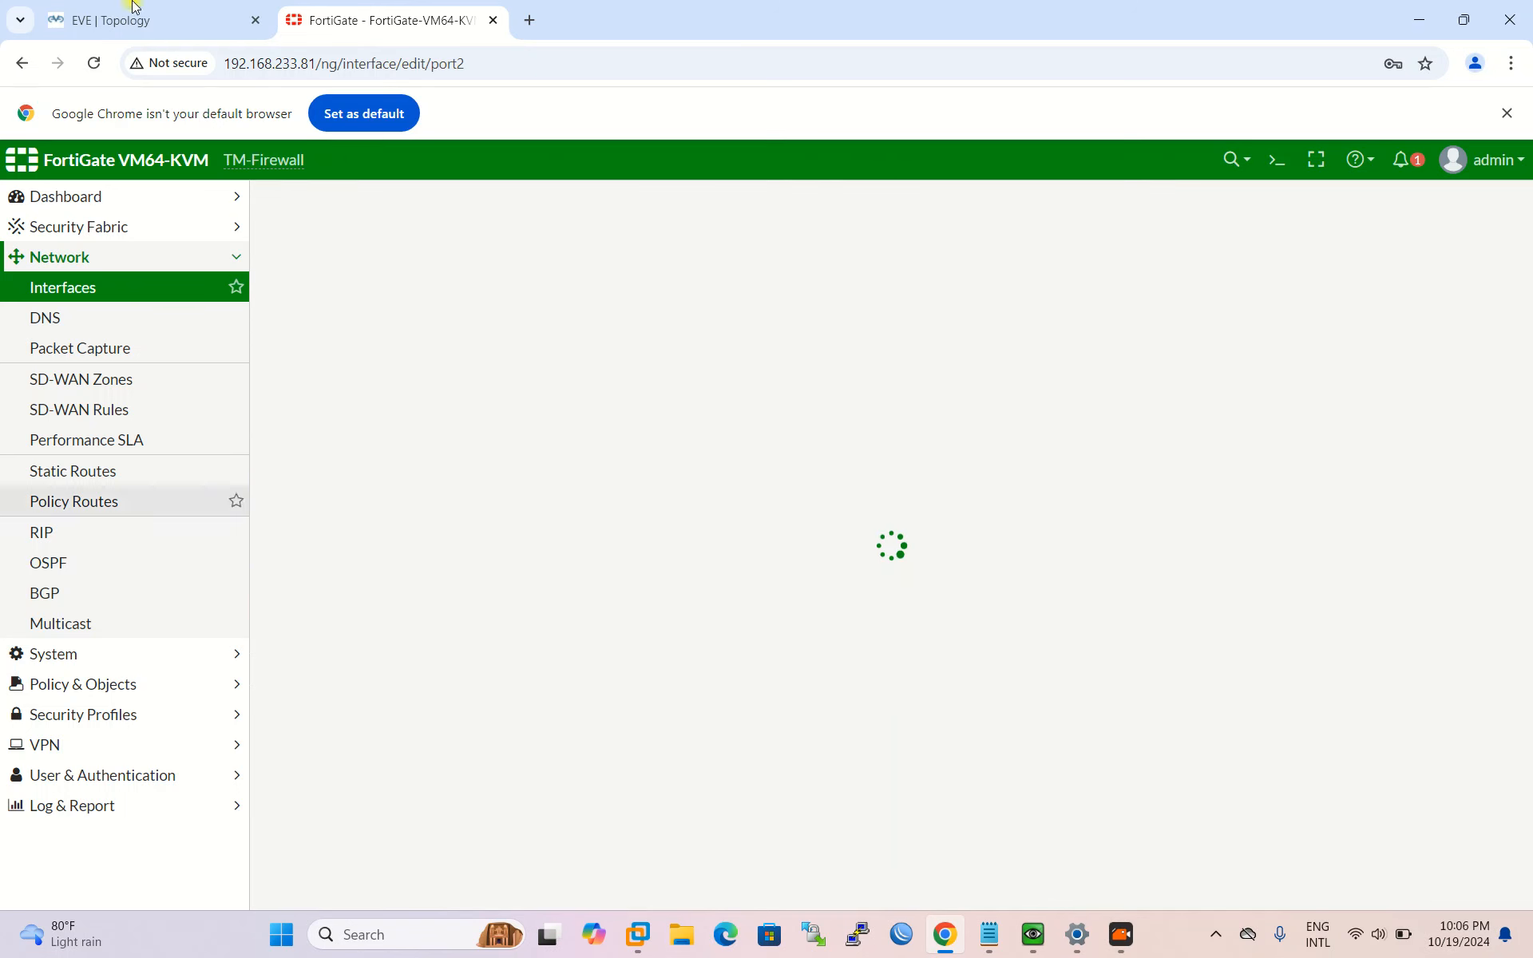
click(128, 21)
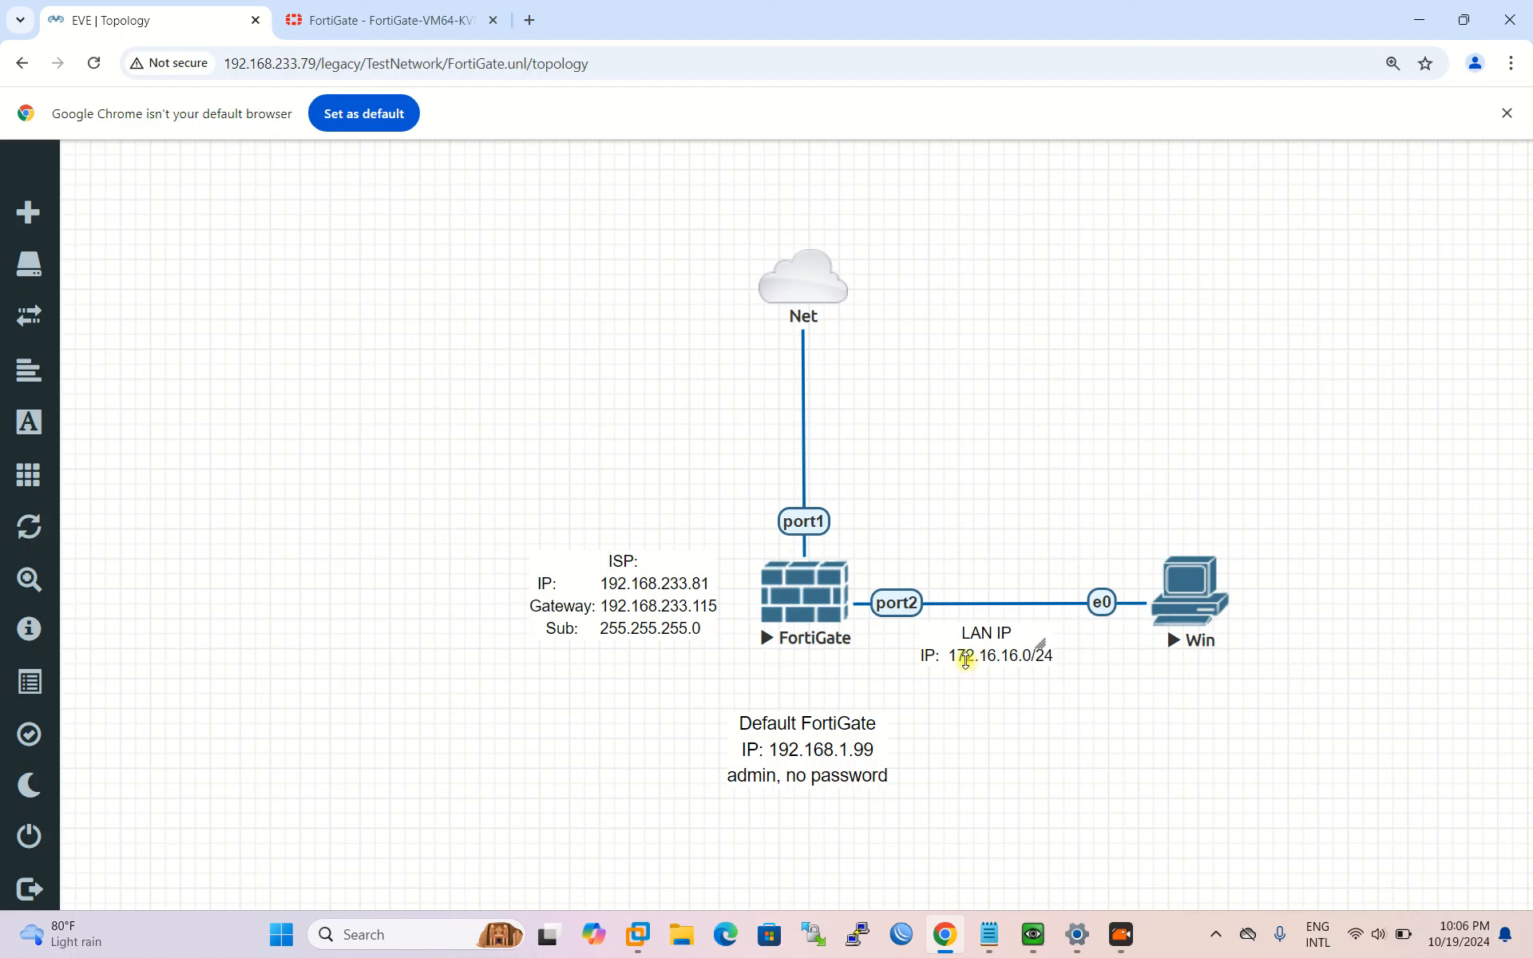
click(391, 20)
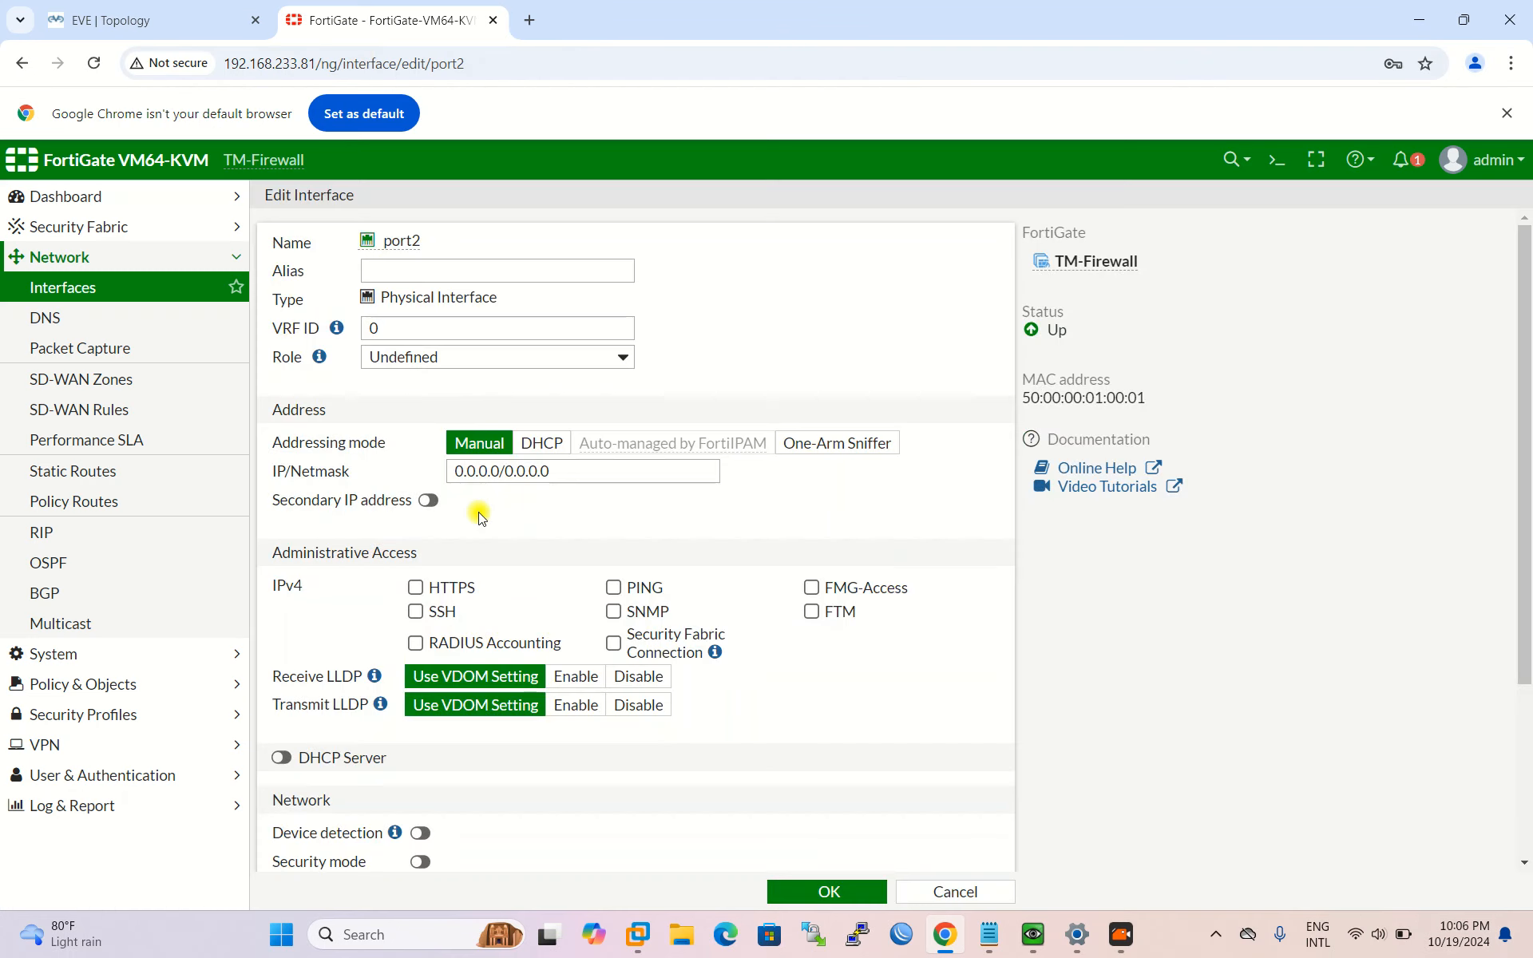
scroll(551, 559, down, 1)
scroll(557, 575, up, 1)
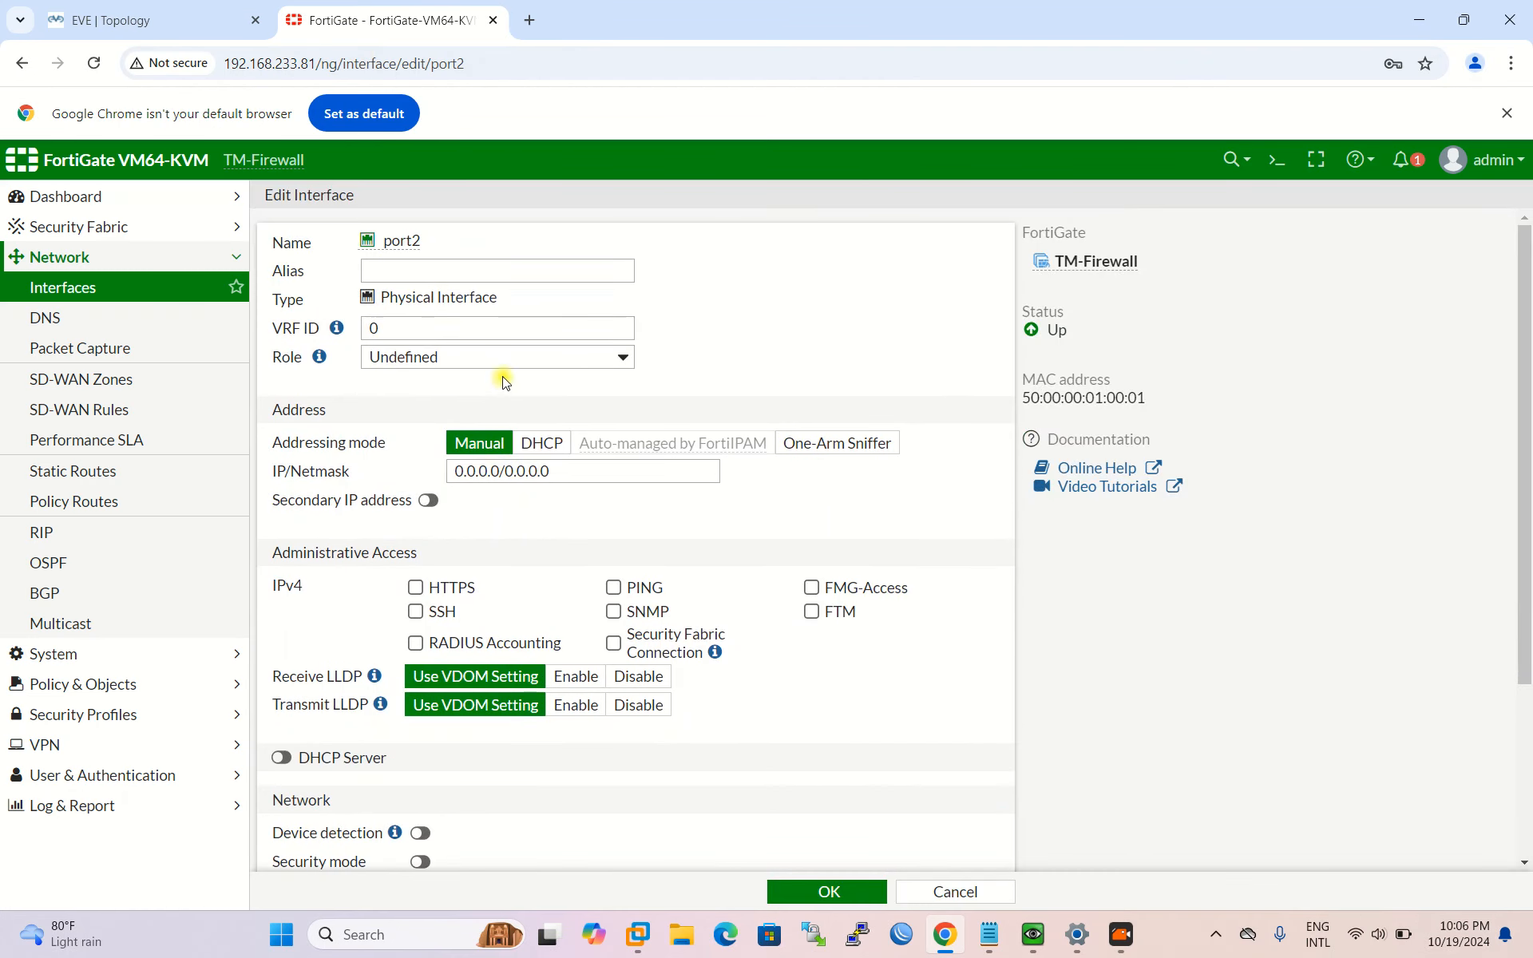
click(438, 259)
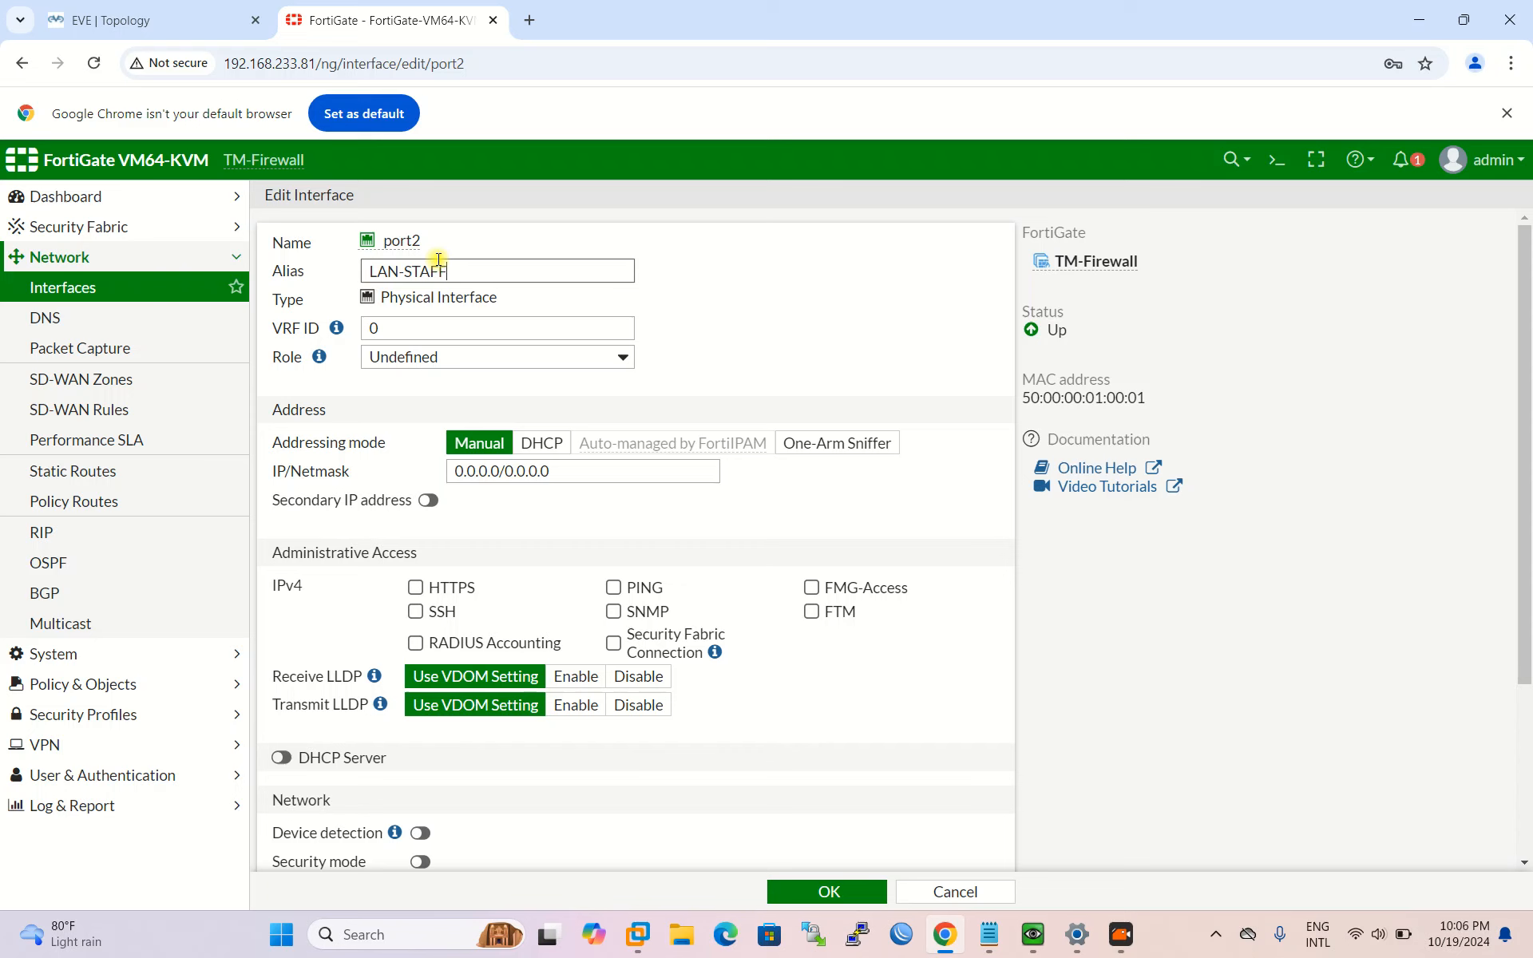
click(467, 356)
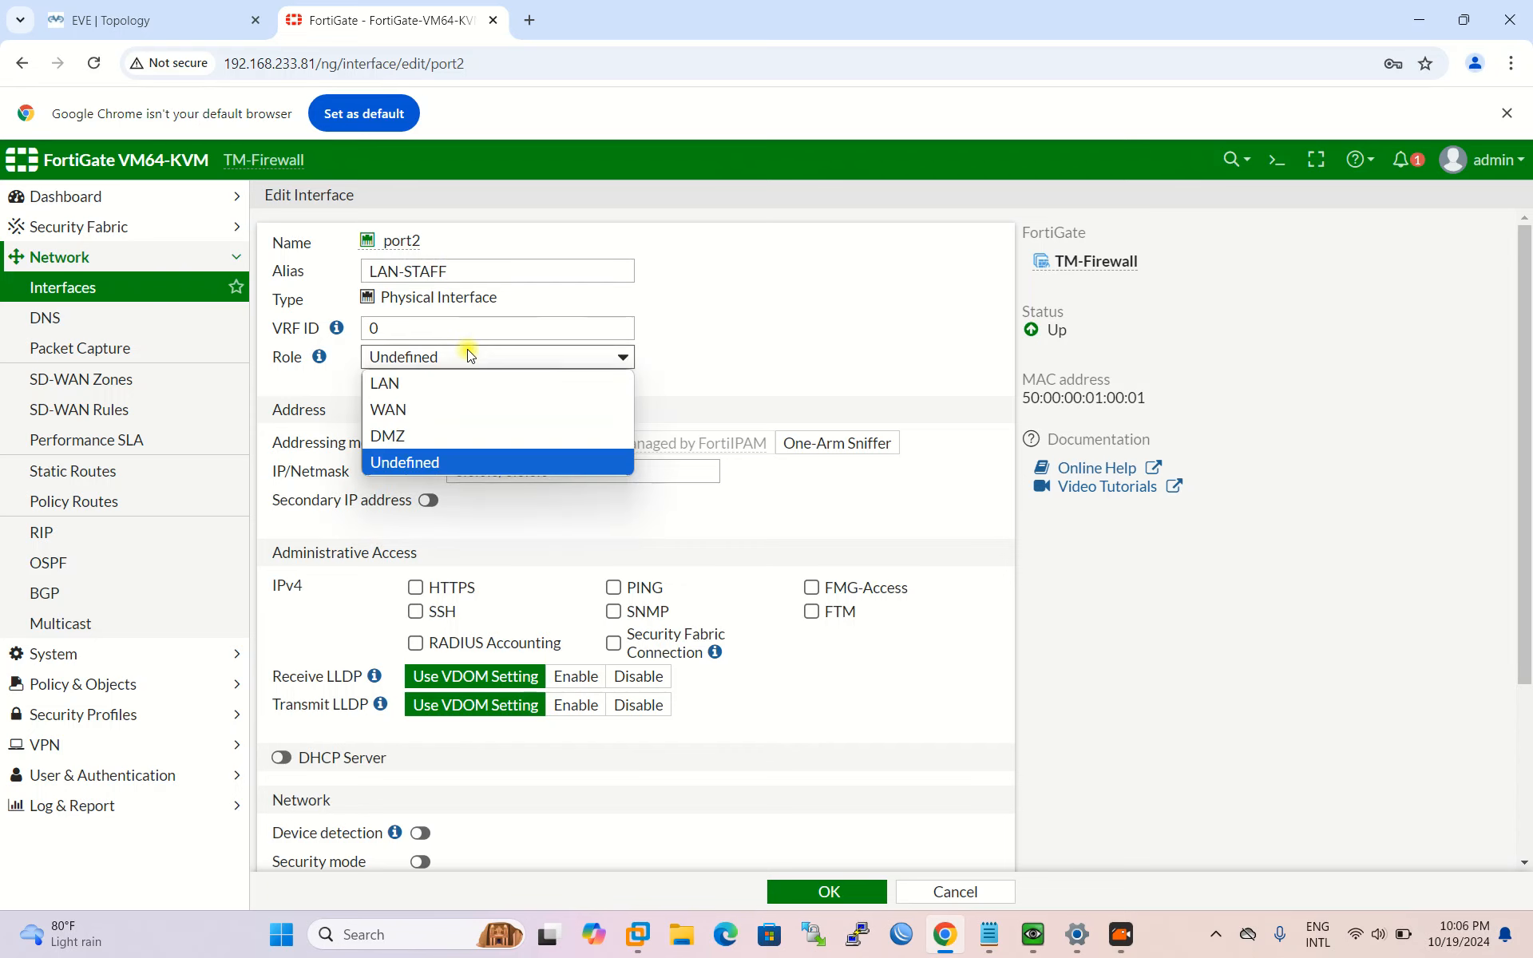
click(596, 397)
Step: Replace port2's 0.0.0.0 address with 172.16.16.1/255.255.255.0
scroll(607, 479, down, 1)
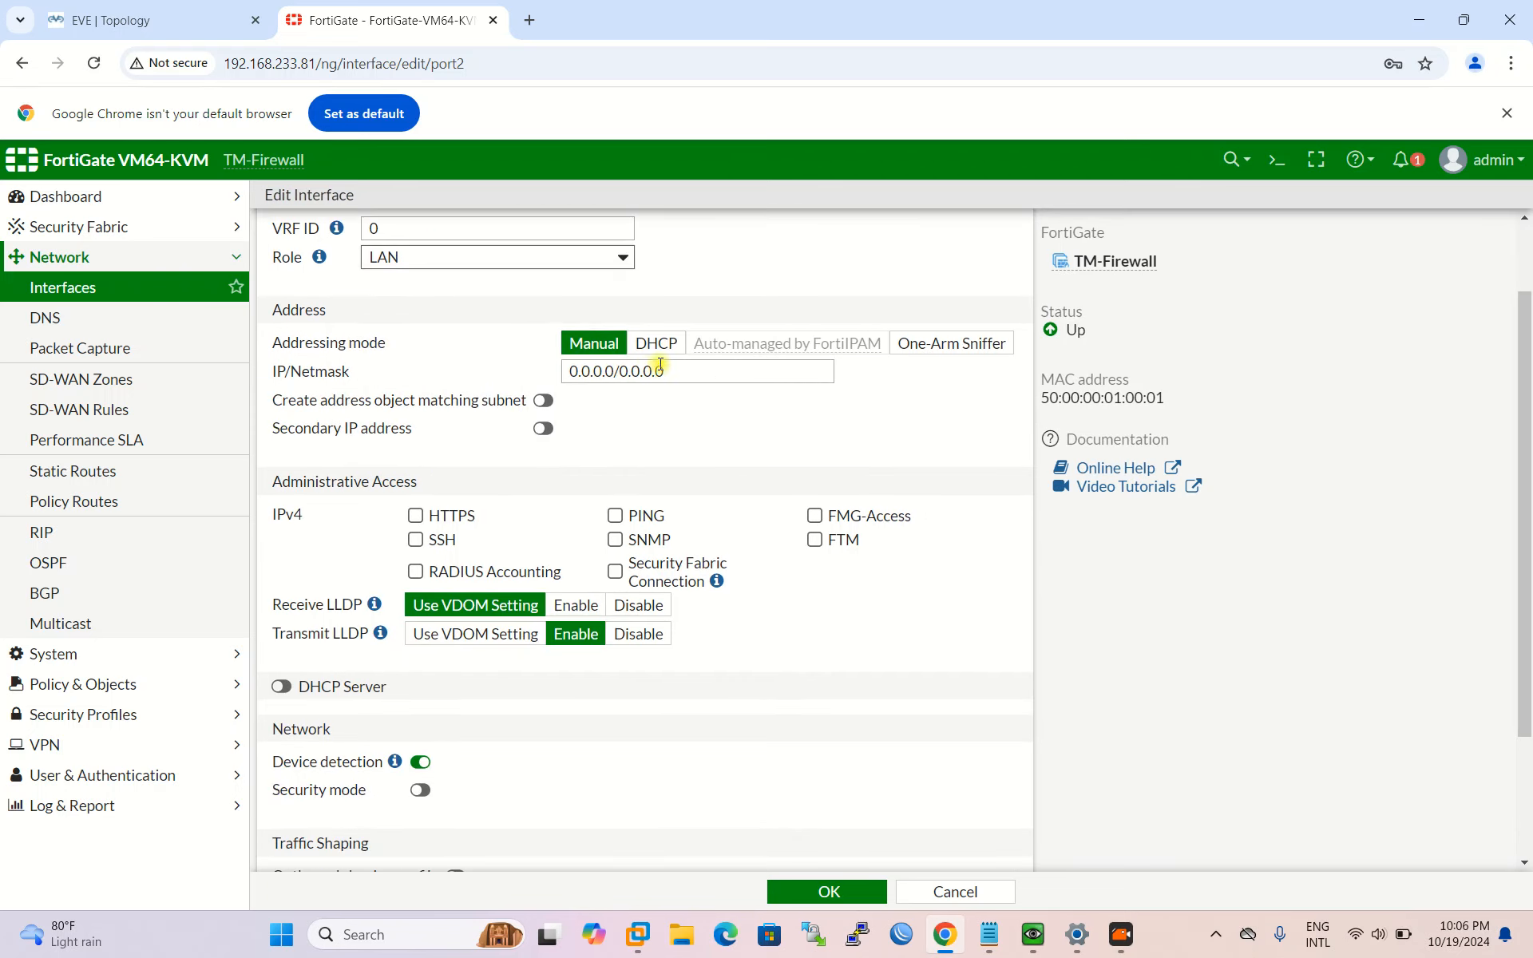
click(609, 373)
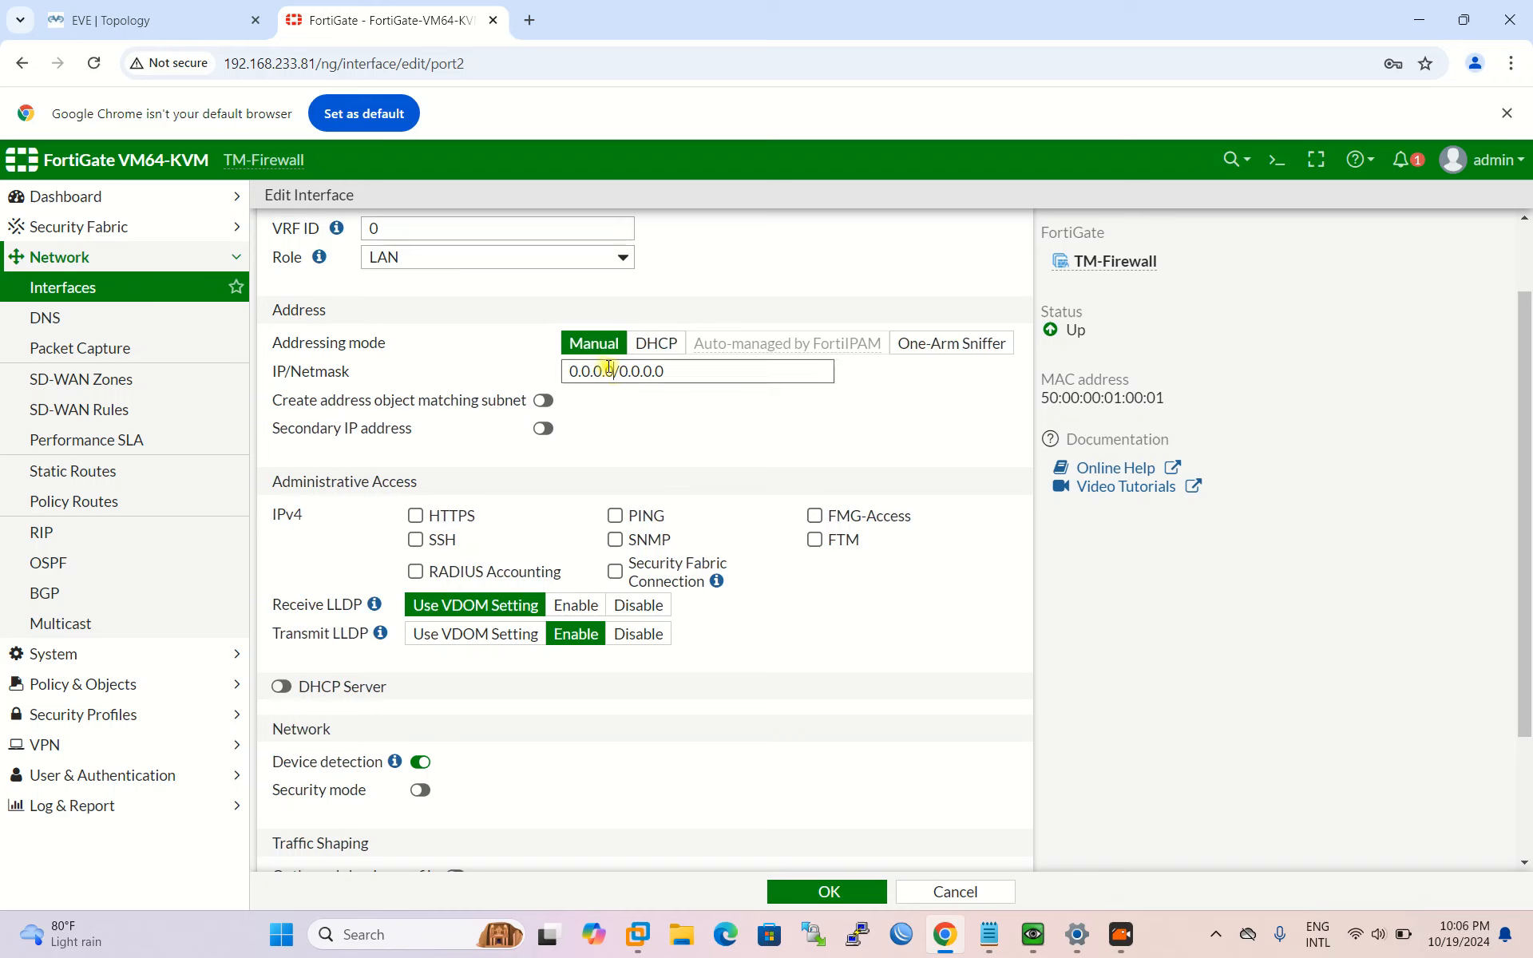
drag(685, 371, 410, 378)
text(172.16.16.)
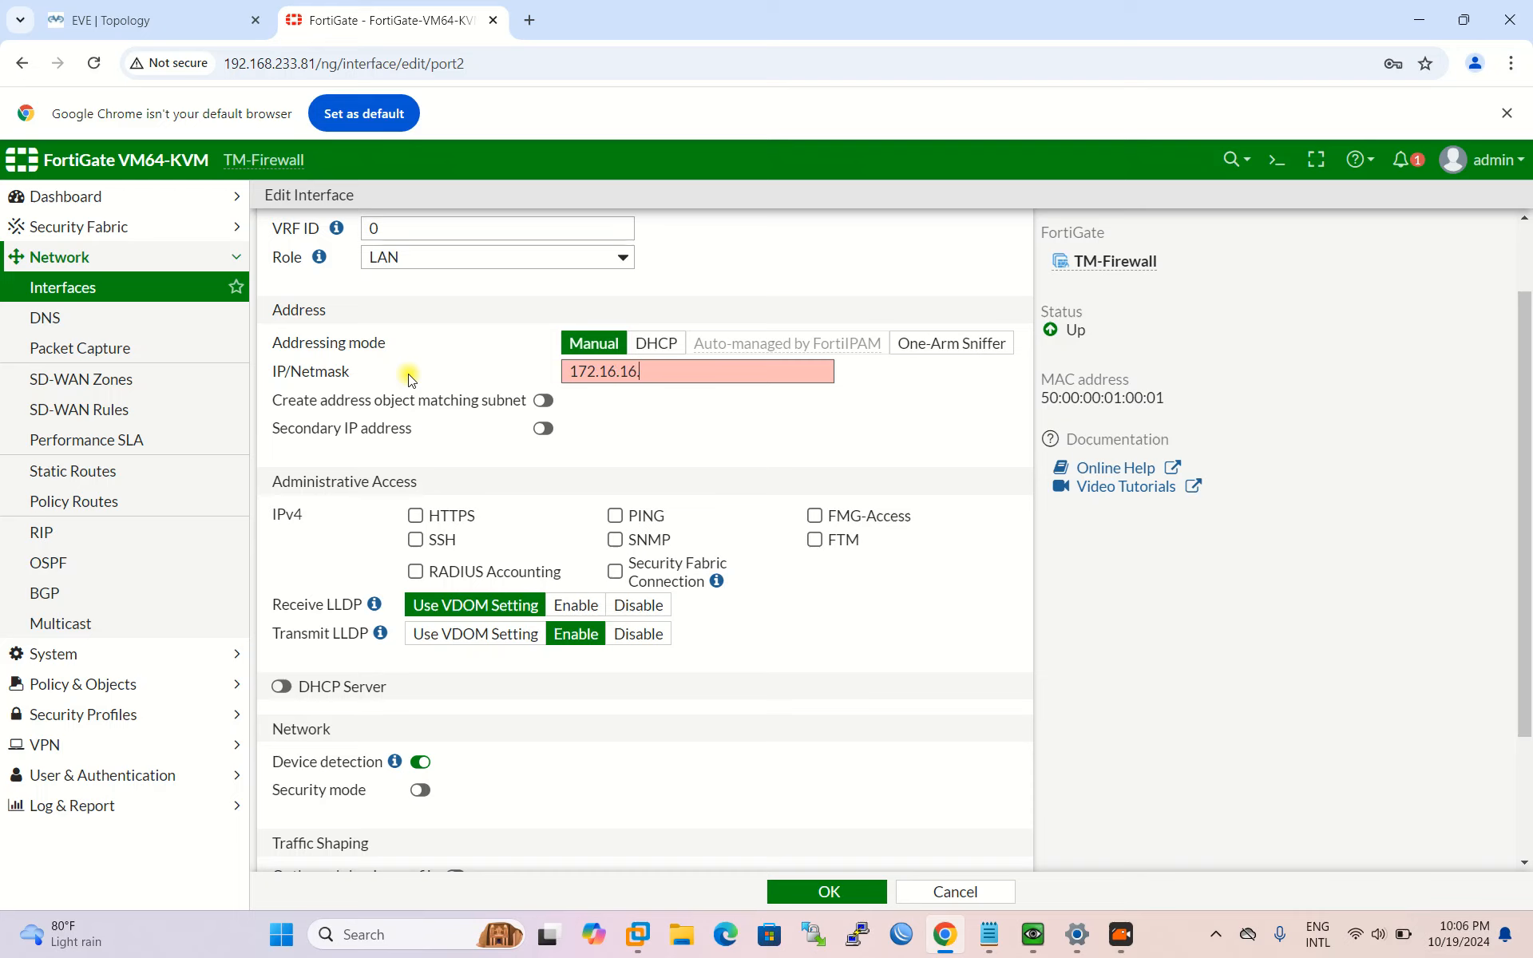
text(1/255.255.255.)
text(0)
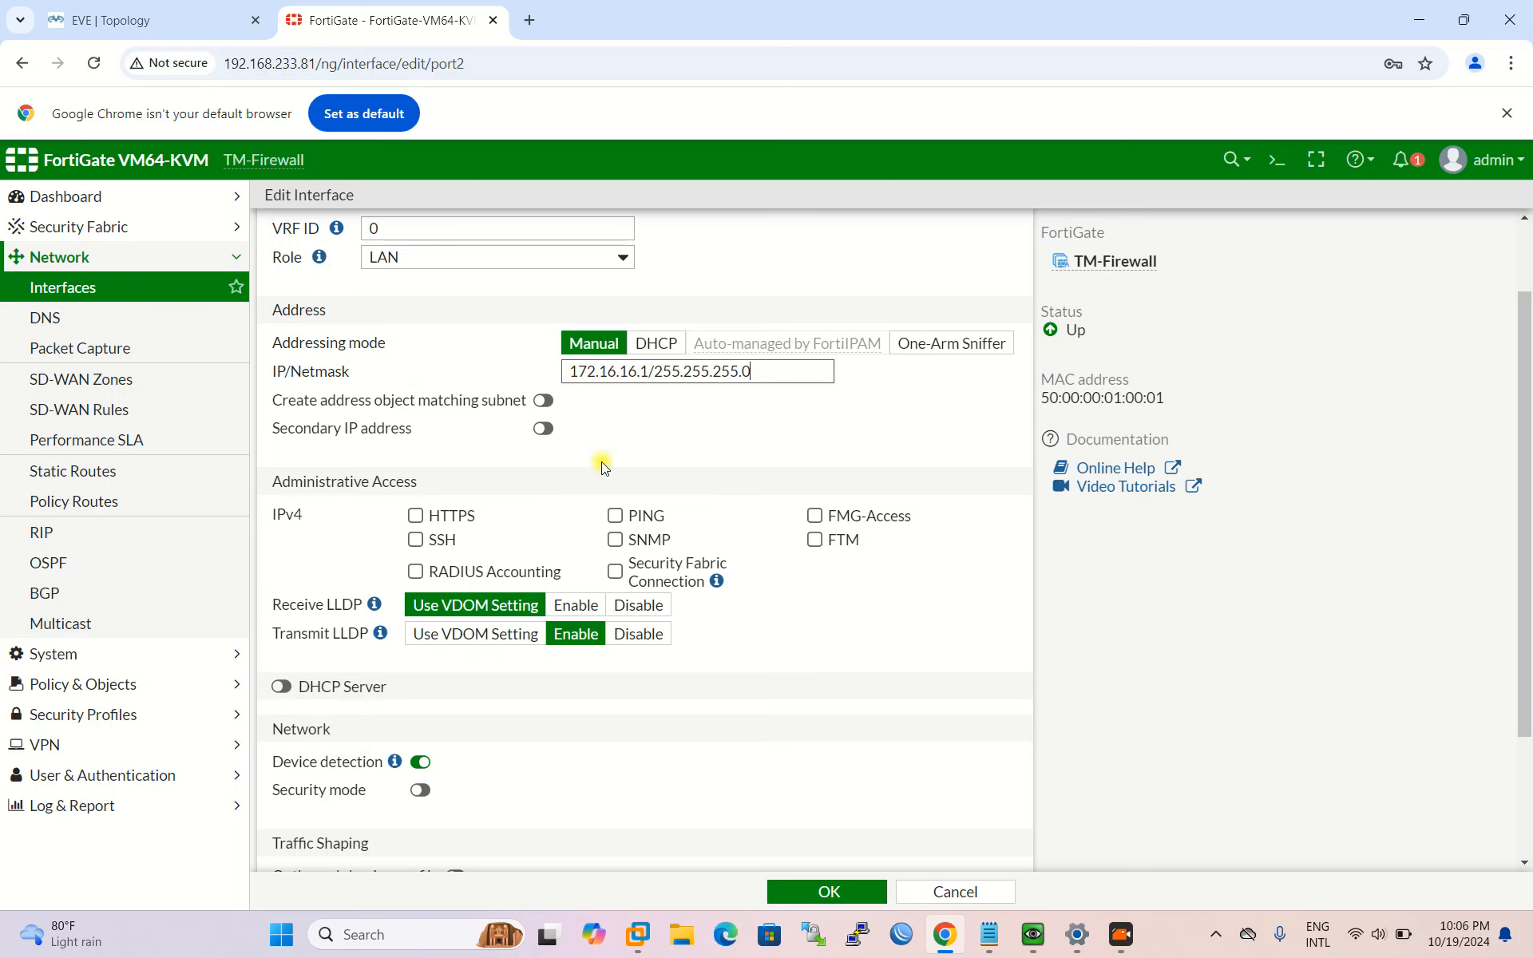
Step: Allow HTTPS, PING and FMG-Access administrative access on port2
scroll(597, 462, down, 1)
scroll(449, 596, up, 2)
scroll(438, 635, down, 1)
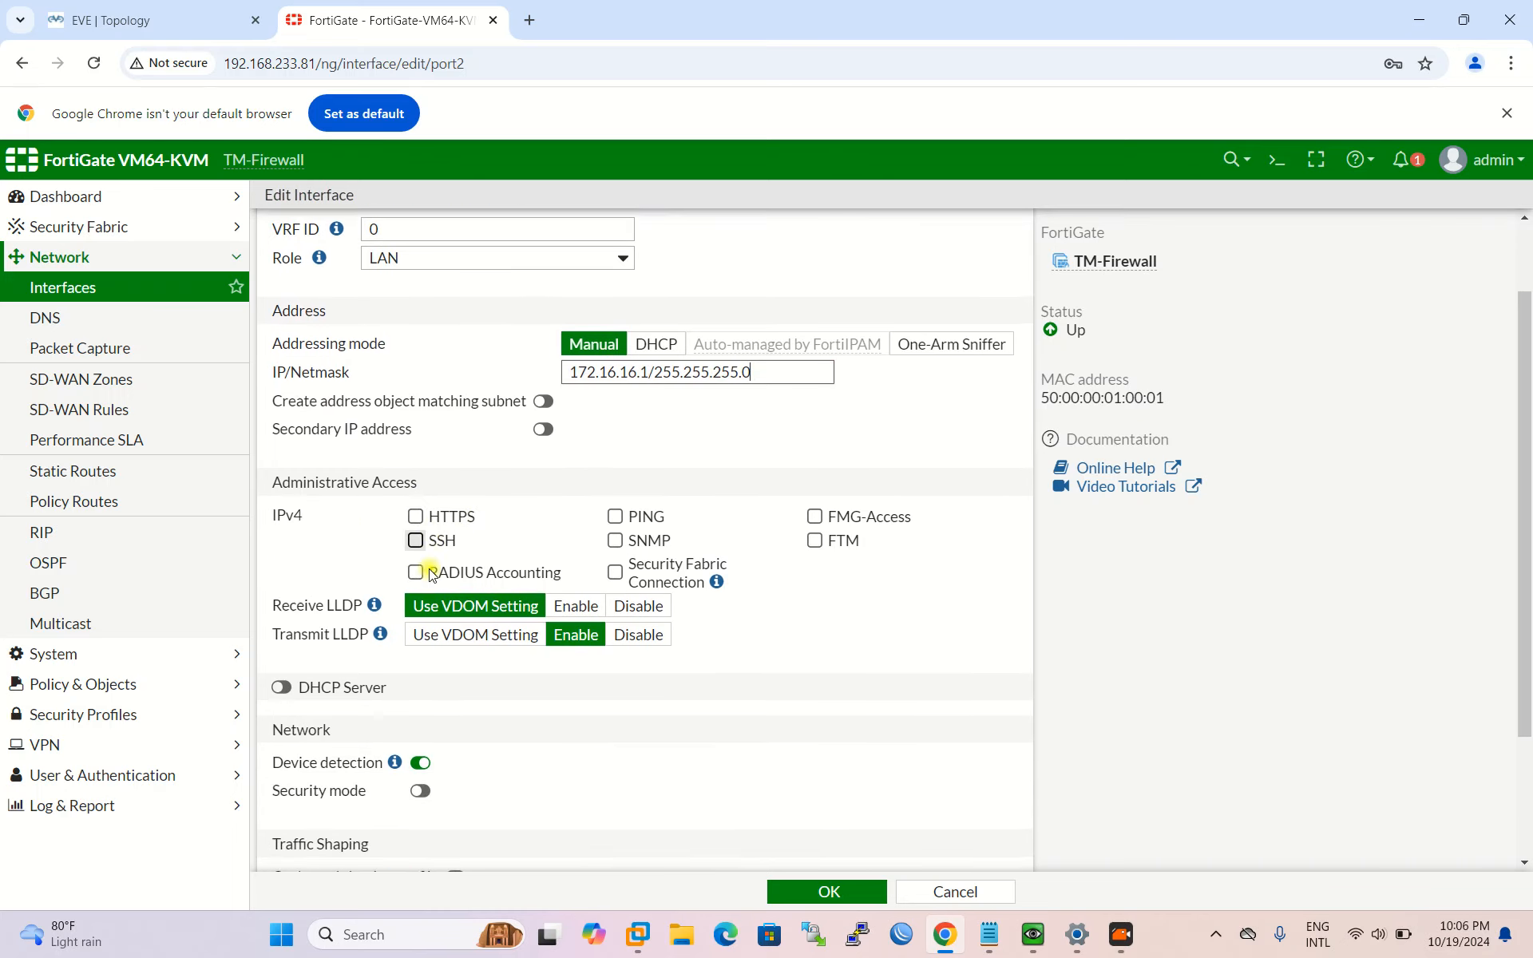
click(415, 518)
click(615, 516)
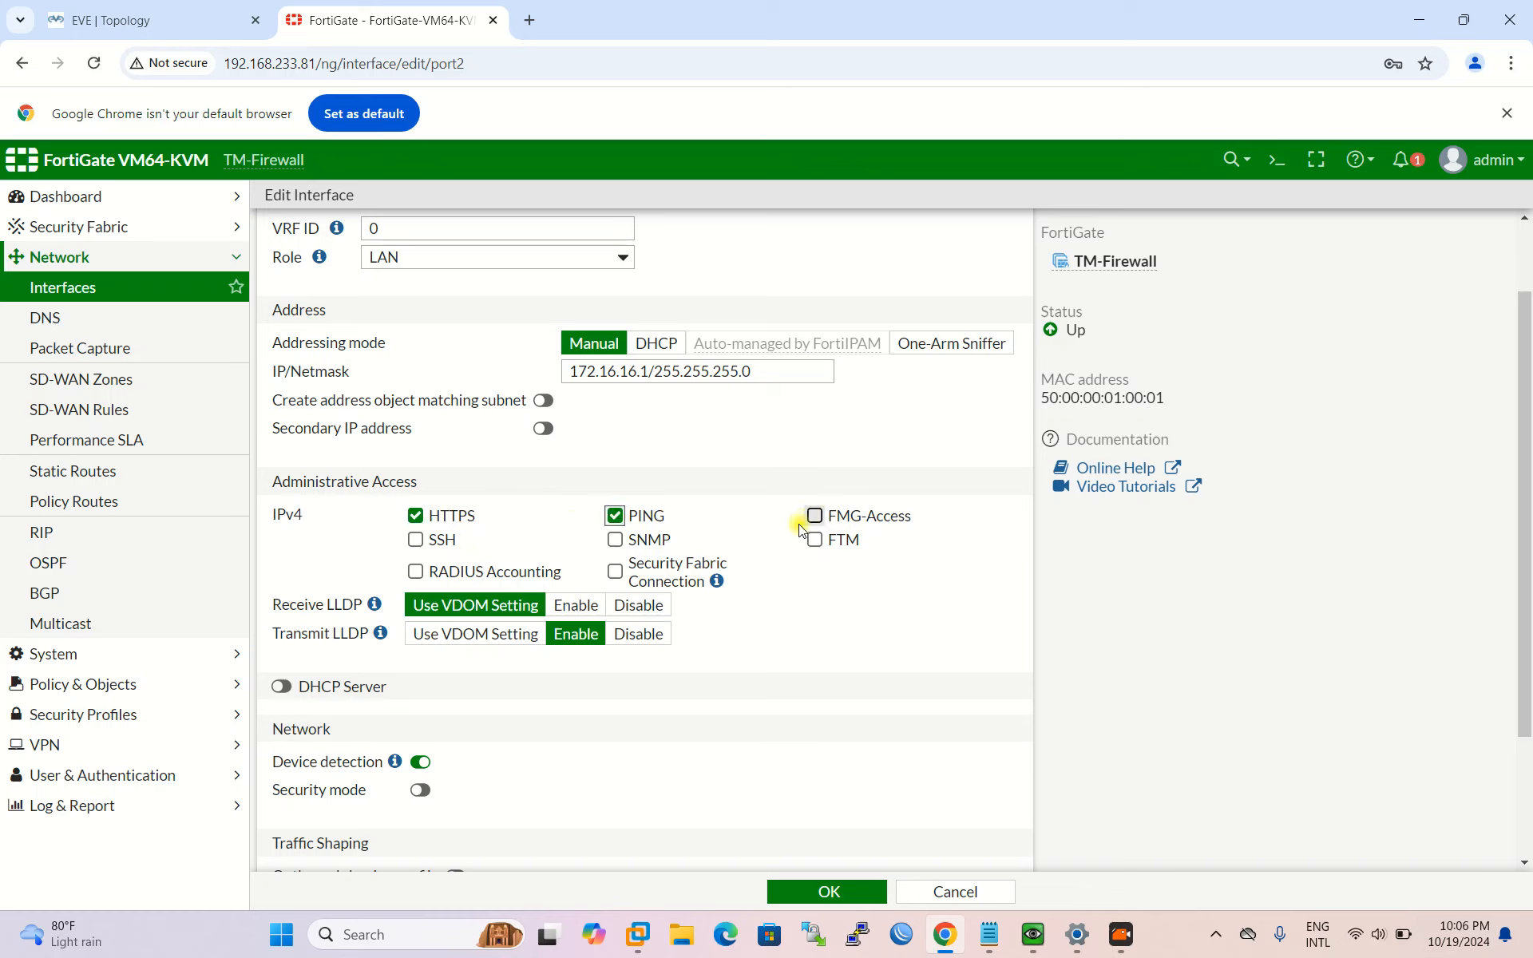
click(813, 517)
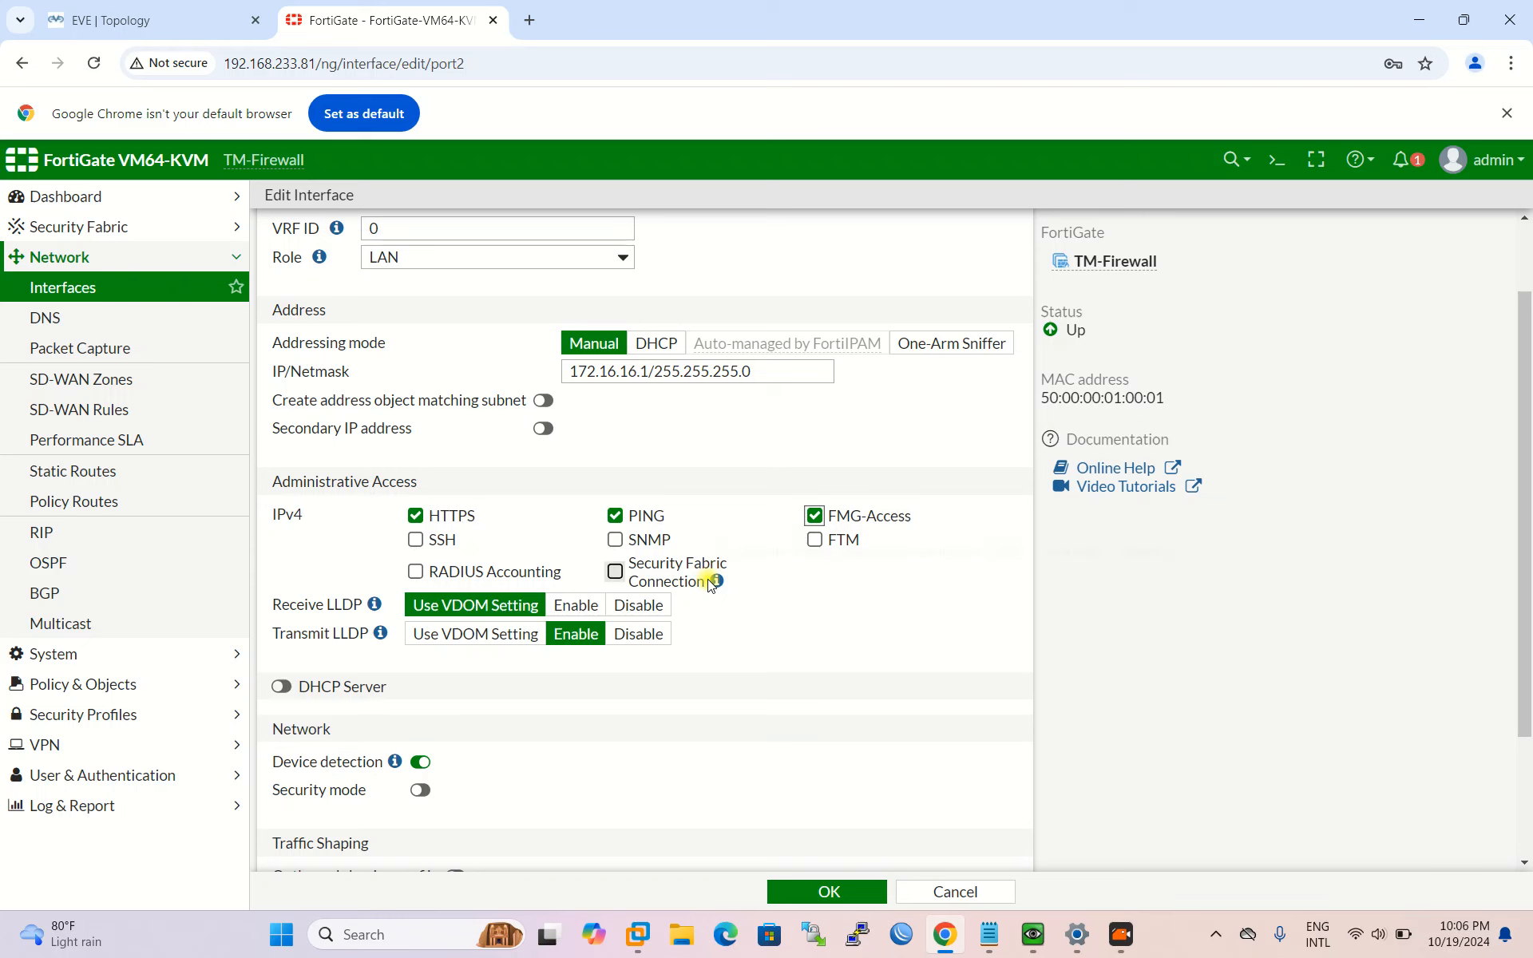
scroll(713, 585, down, 1)
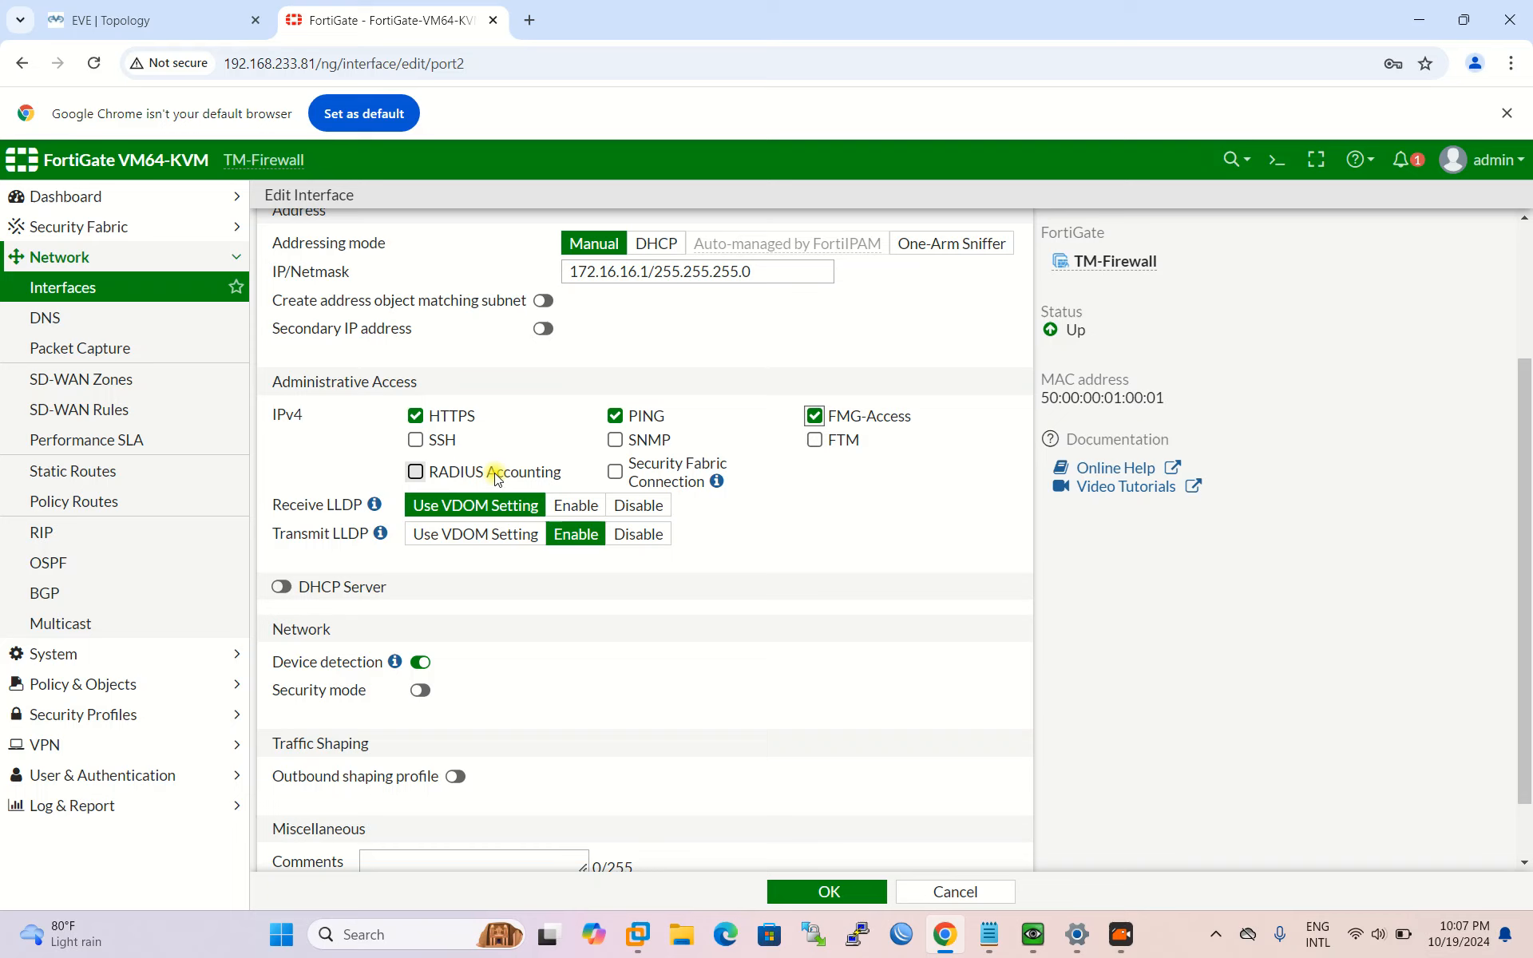
scroll(611, 466, down, 1)
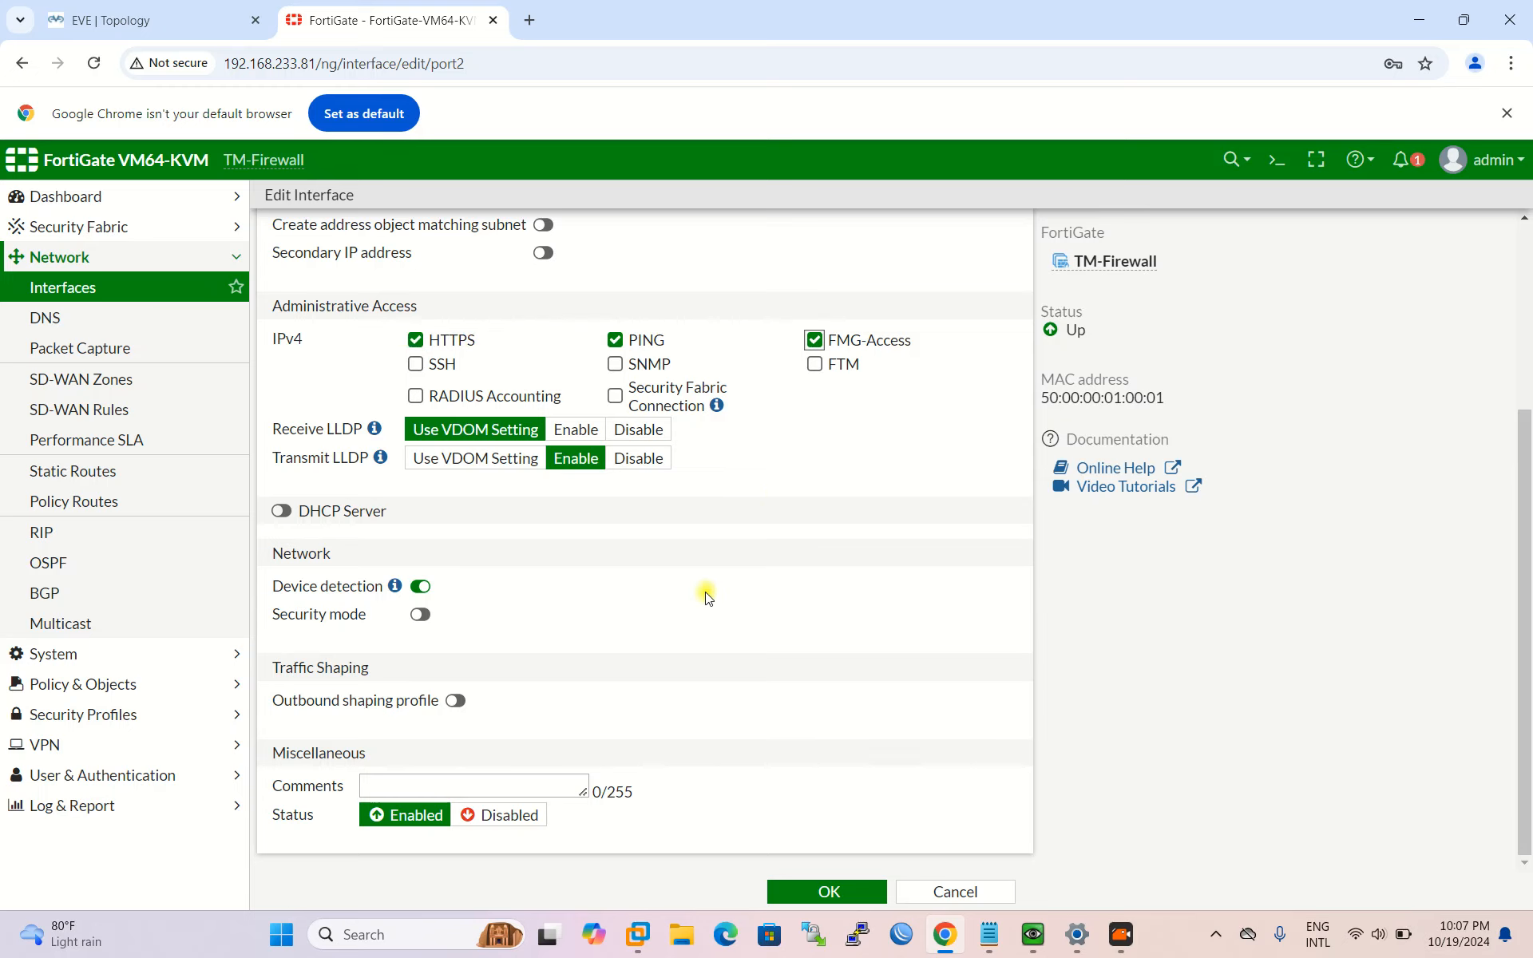
scroll(519, 684, up, 1)
scroll(534, 687, down, 1)
Step: Enable port2's DHCP server with the address range 172.16.16.16–172.16.16.100
click(281, 506)
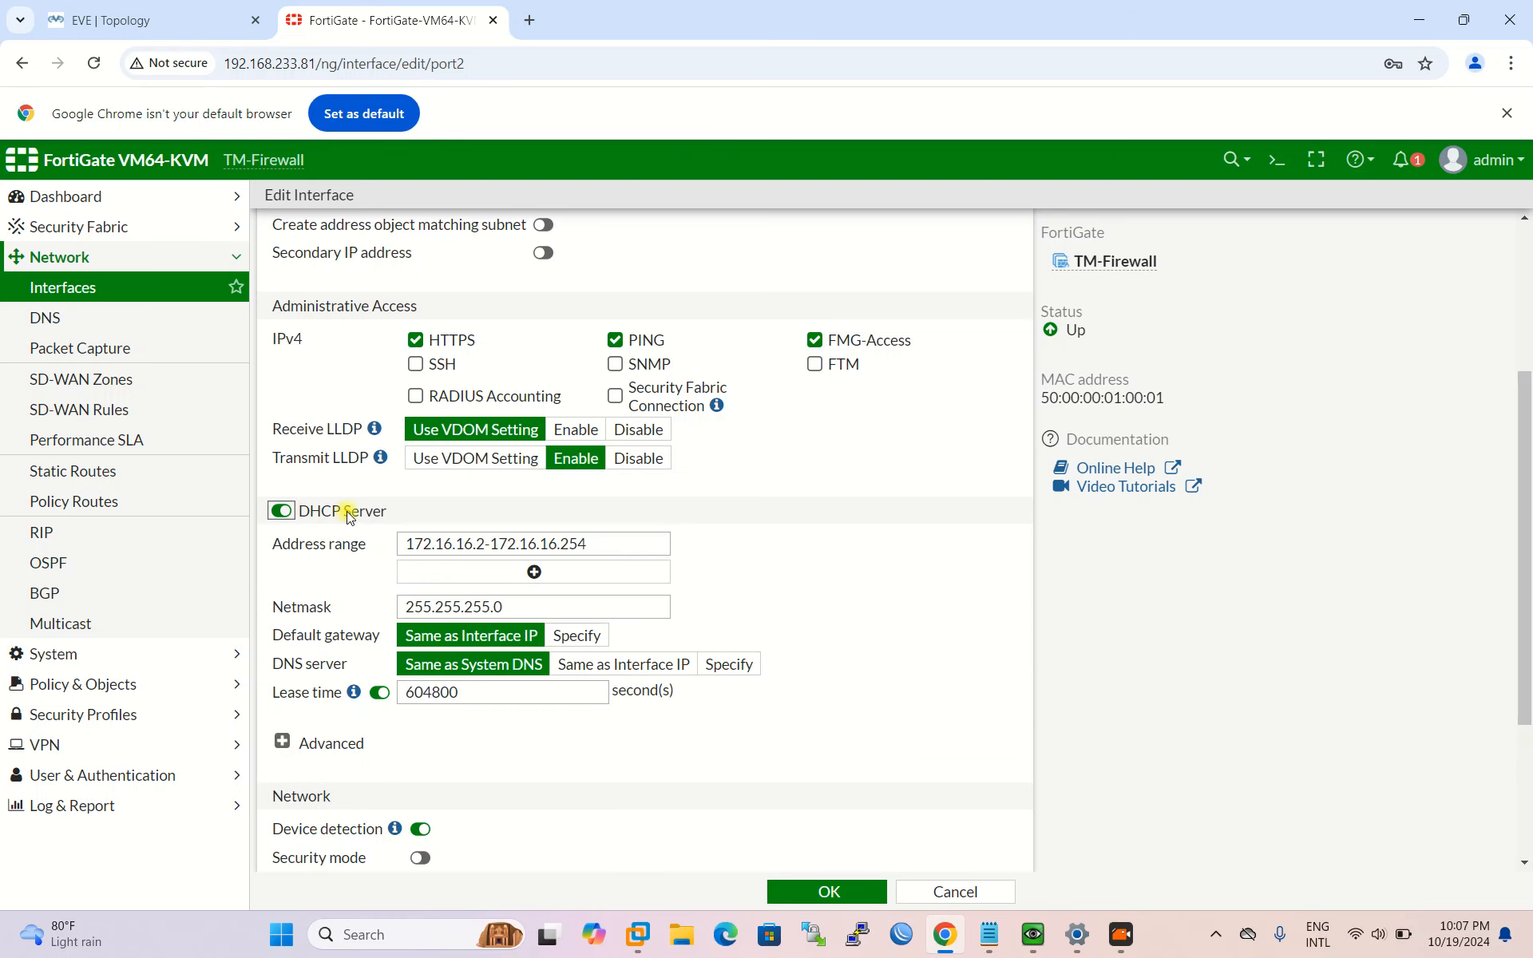
scroll(359, 515, down, 1)
scroll(394, 530, up, 1)
click(482, 545)
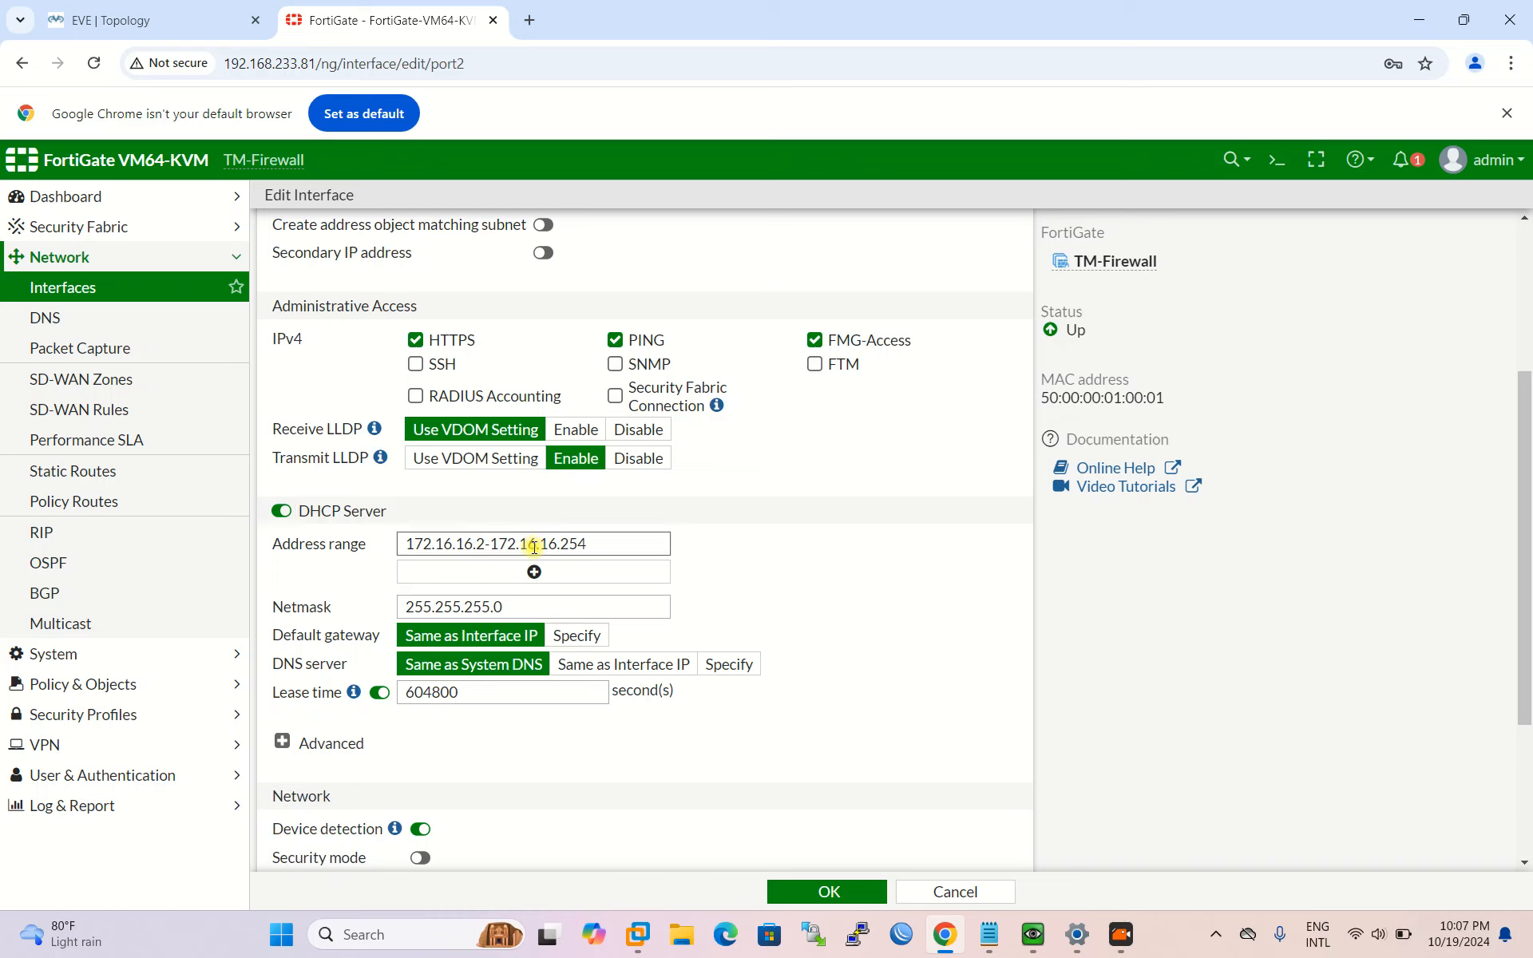
key(BackSpace)
key(BackSpace)
text(.16)
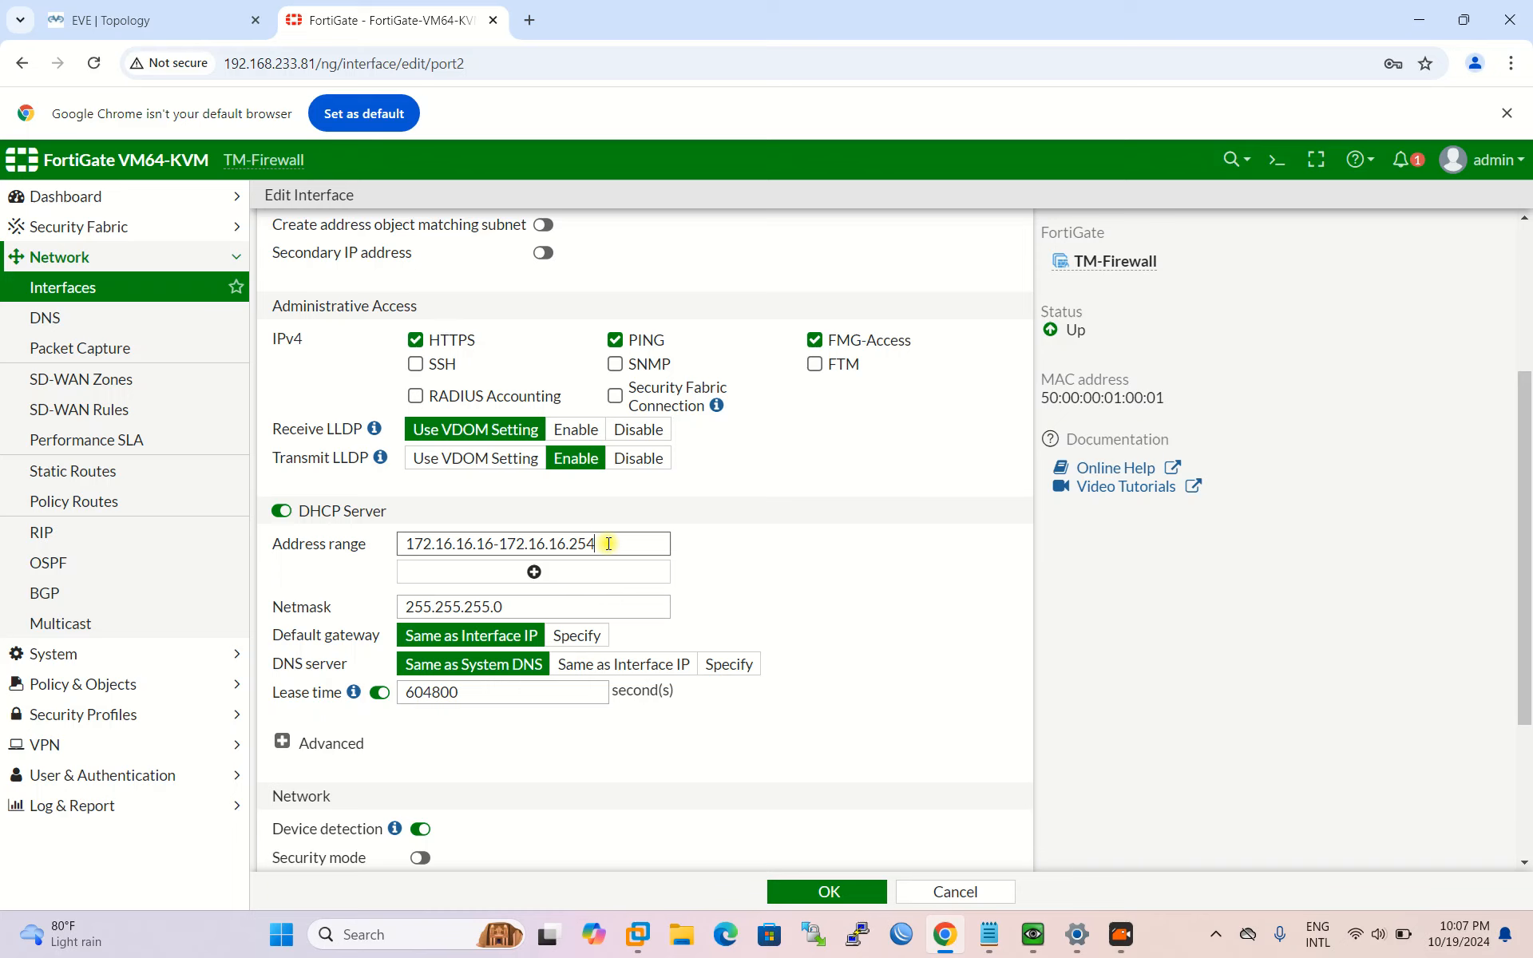
key(BackSpace)
key(BackSpace)
text(0)
Step: Keep the DHCP default gateway as Same as Interface IP and save the port2 interface
scroll(803, 515, down, 1)
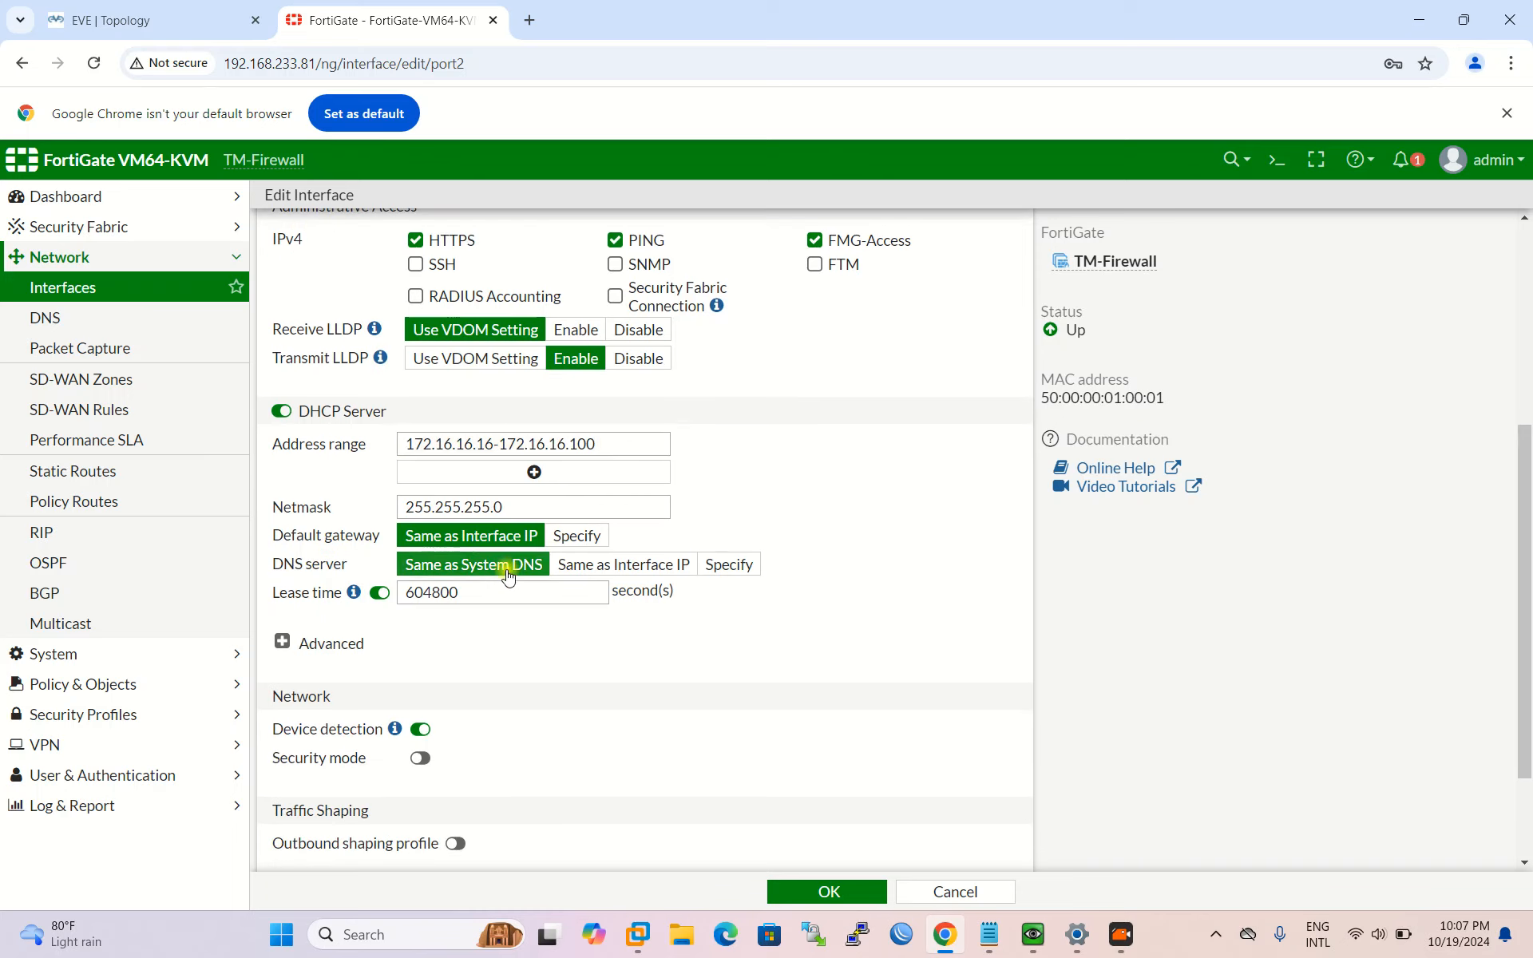
click(594, 540)
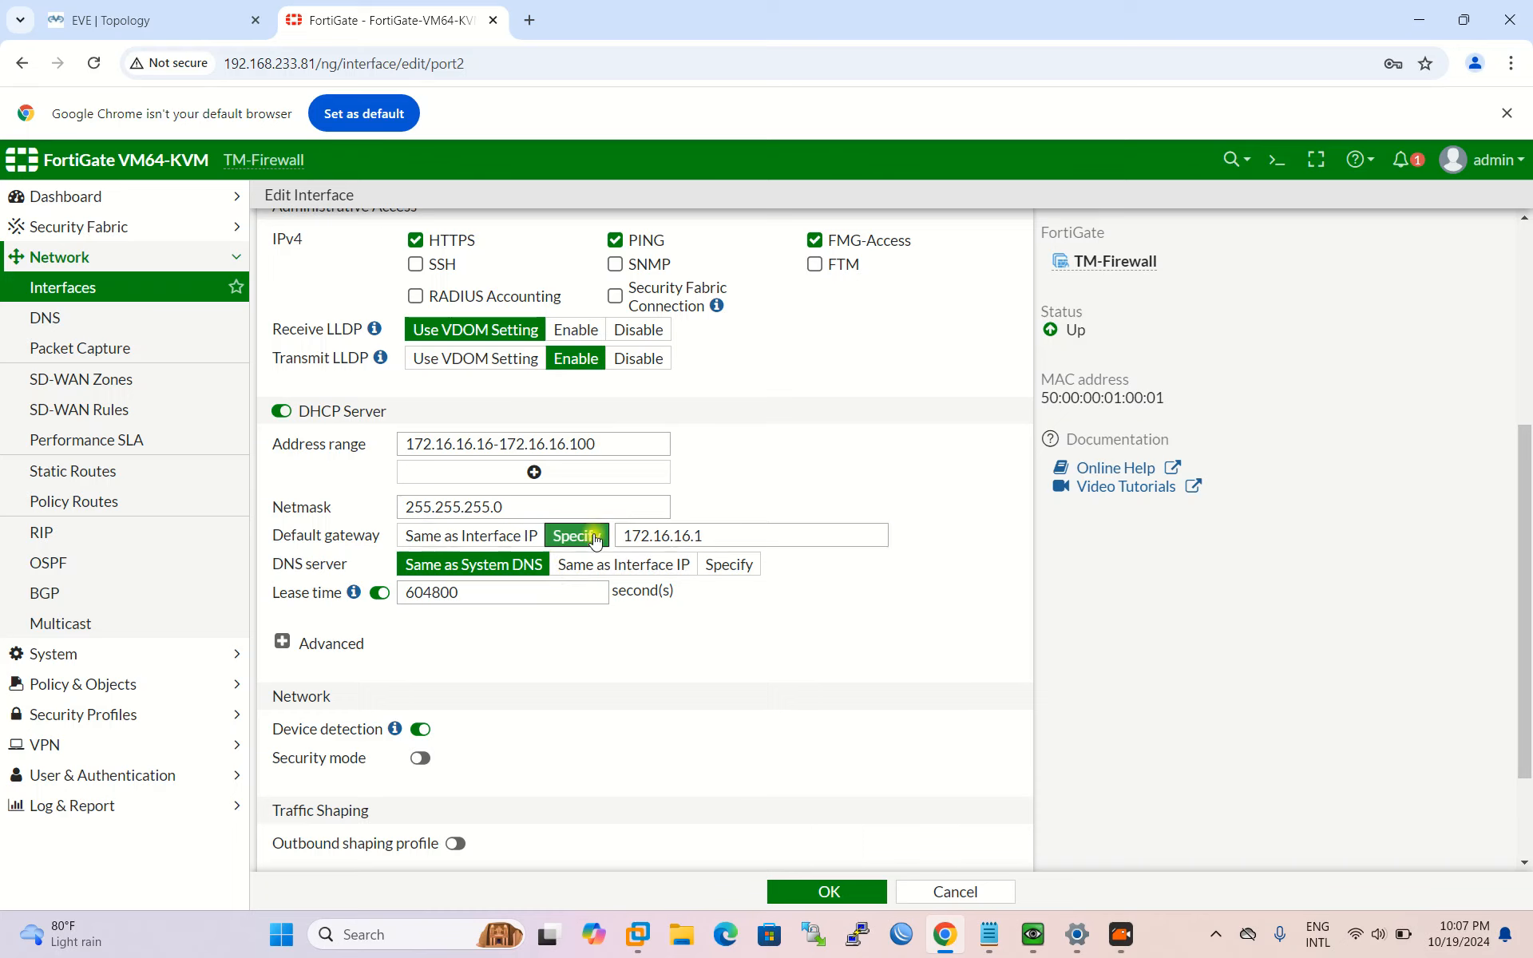
click(565, 533)
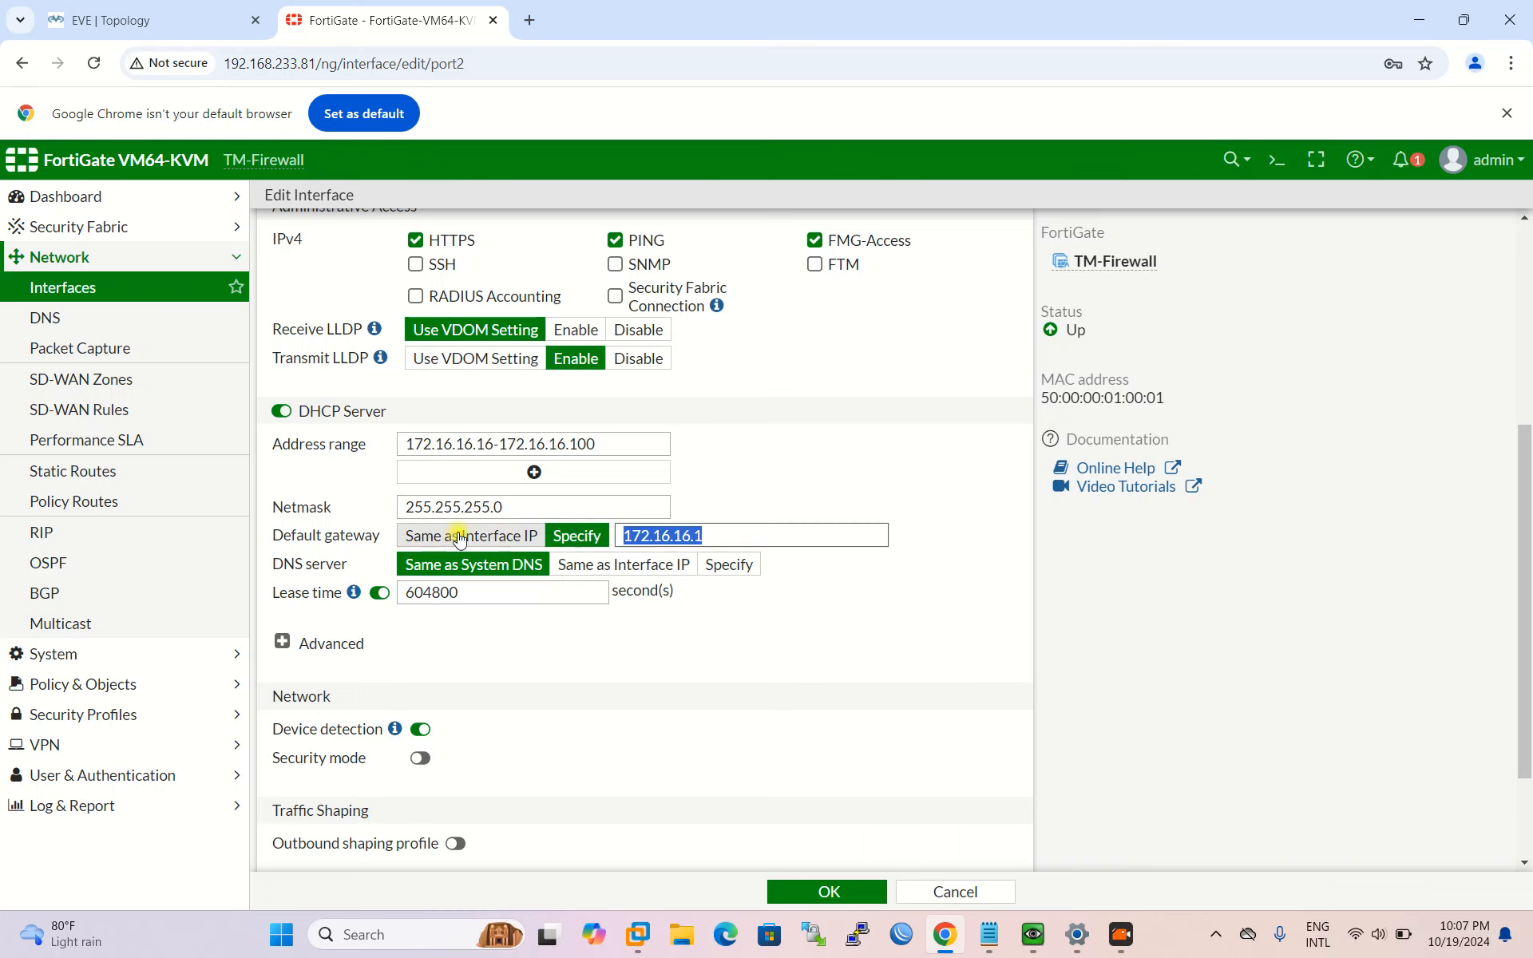
scroll(607, 367, up, 2)
scroll(585, 591, down, 2)
click(507, 536)
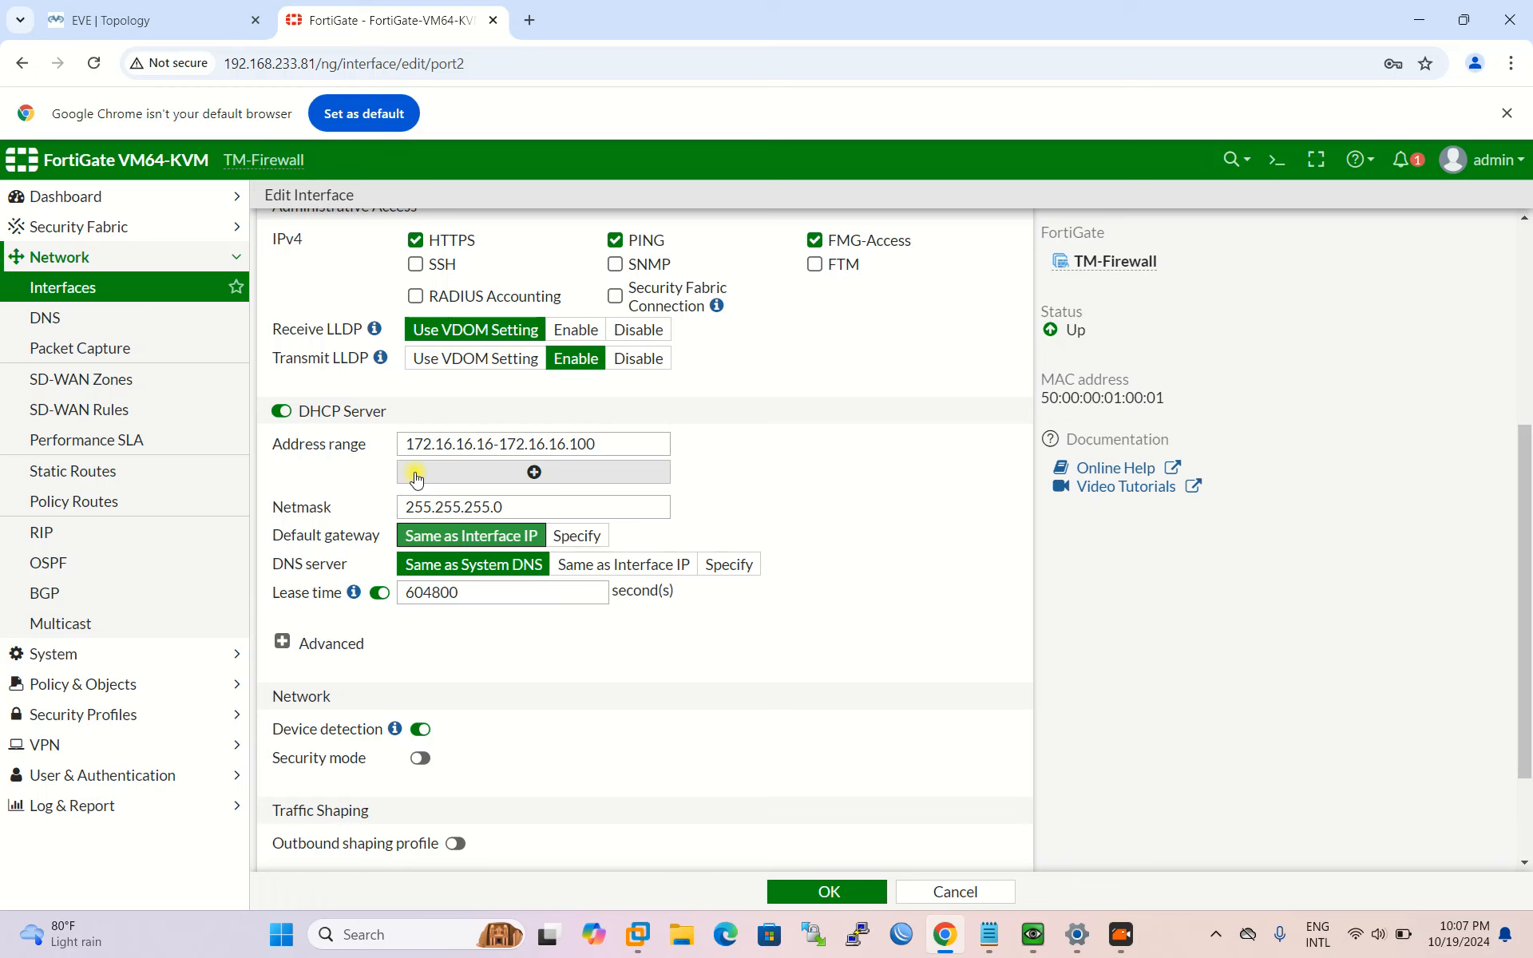
scroll(343, 531, down, 1)
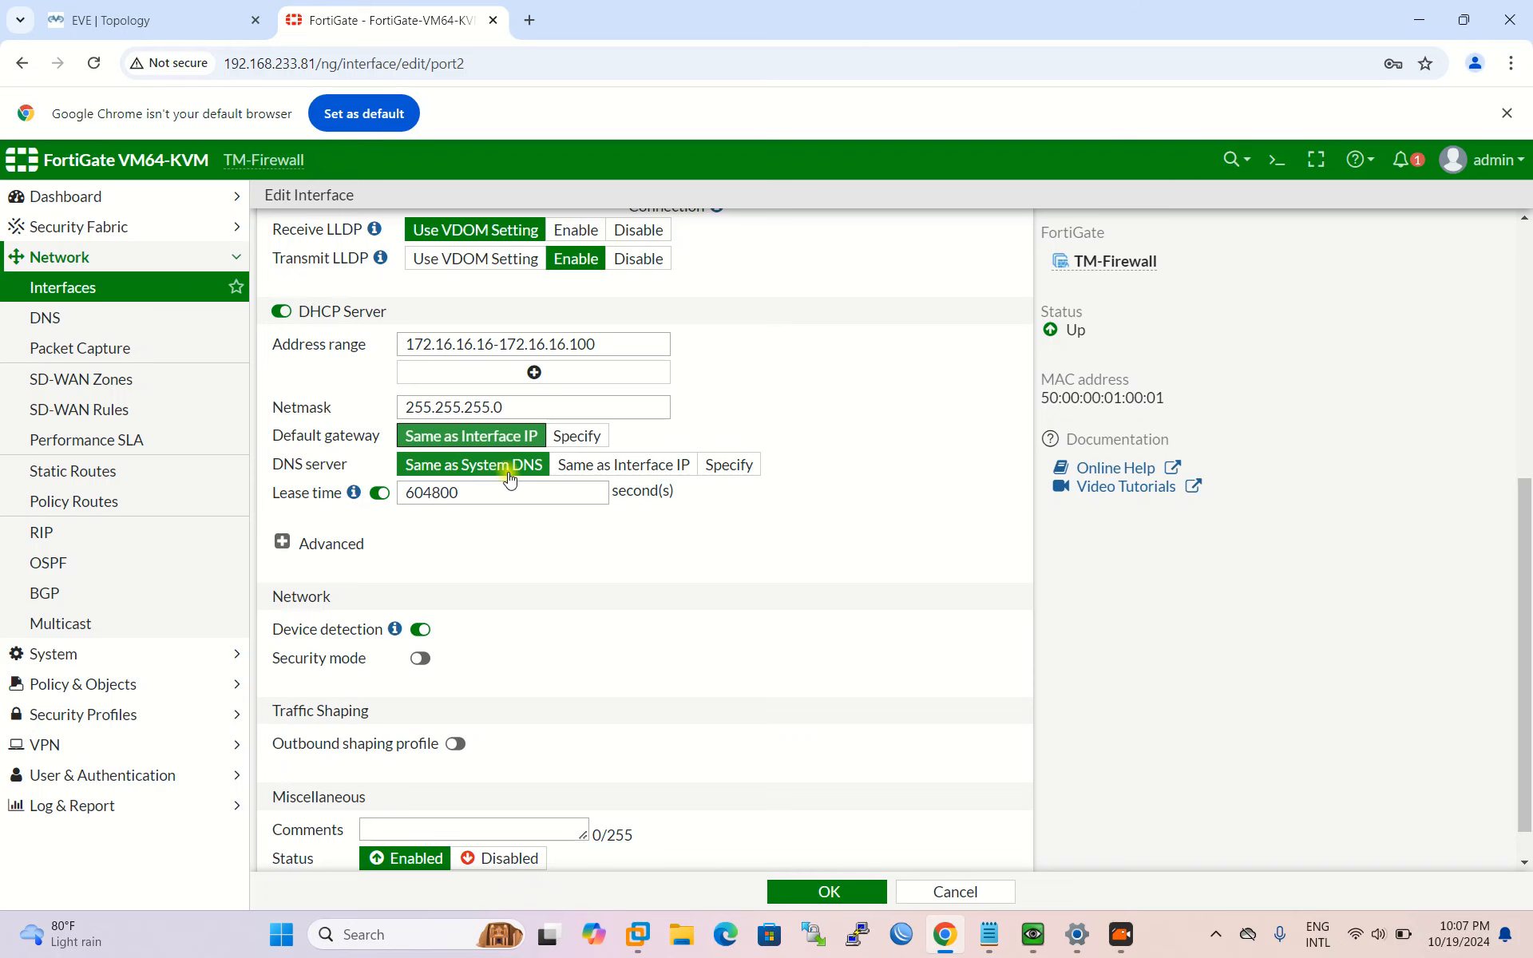
scroll(543, 503, down, 1)
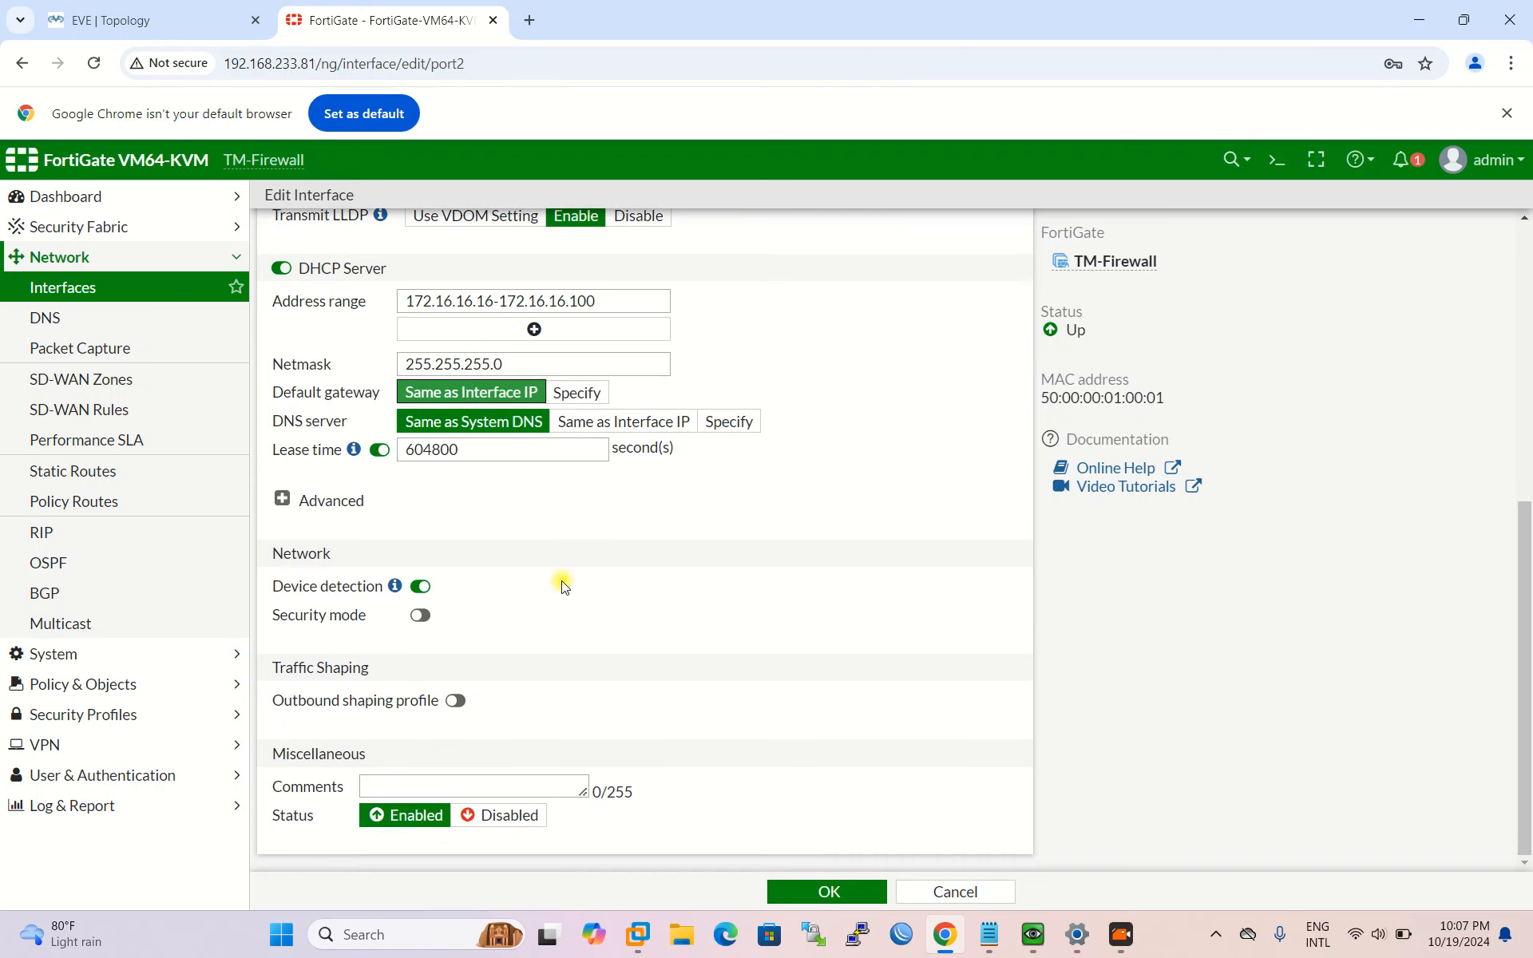
scroll(407, 838, up, 4)
scroll(408, 831, down, 4)
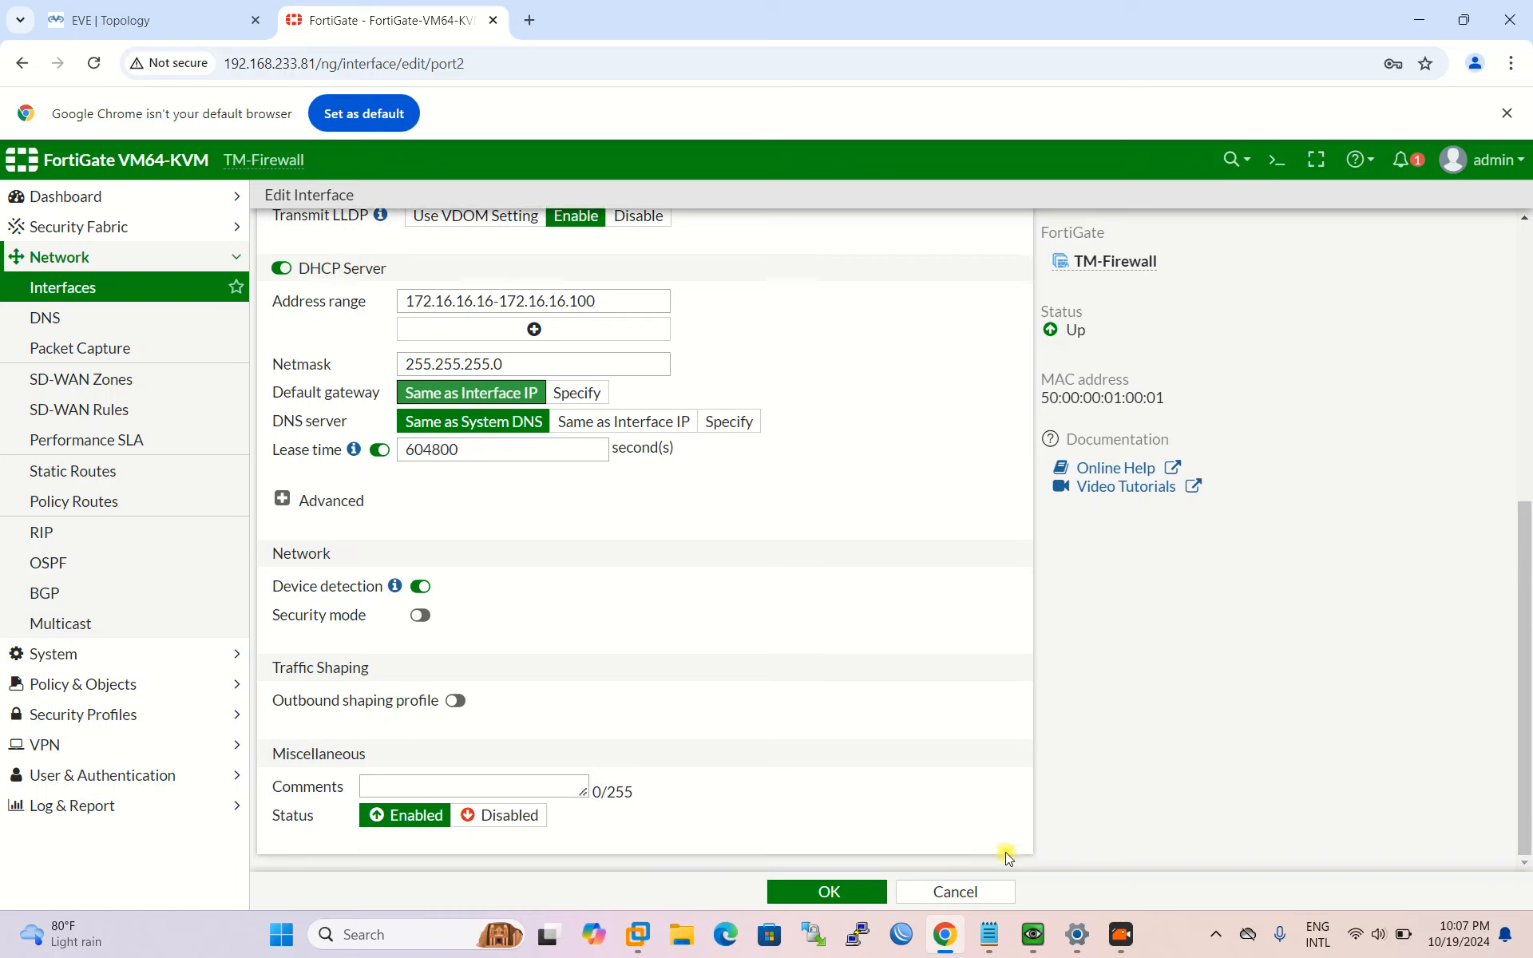
click(828, 892)
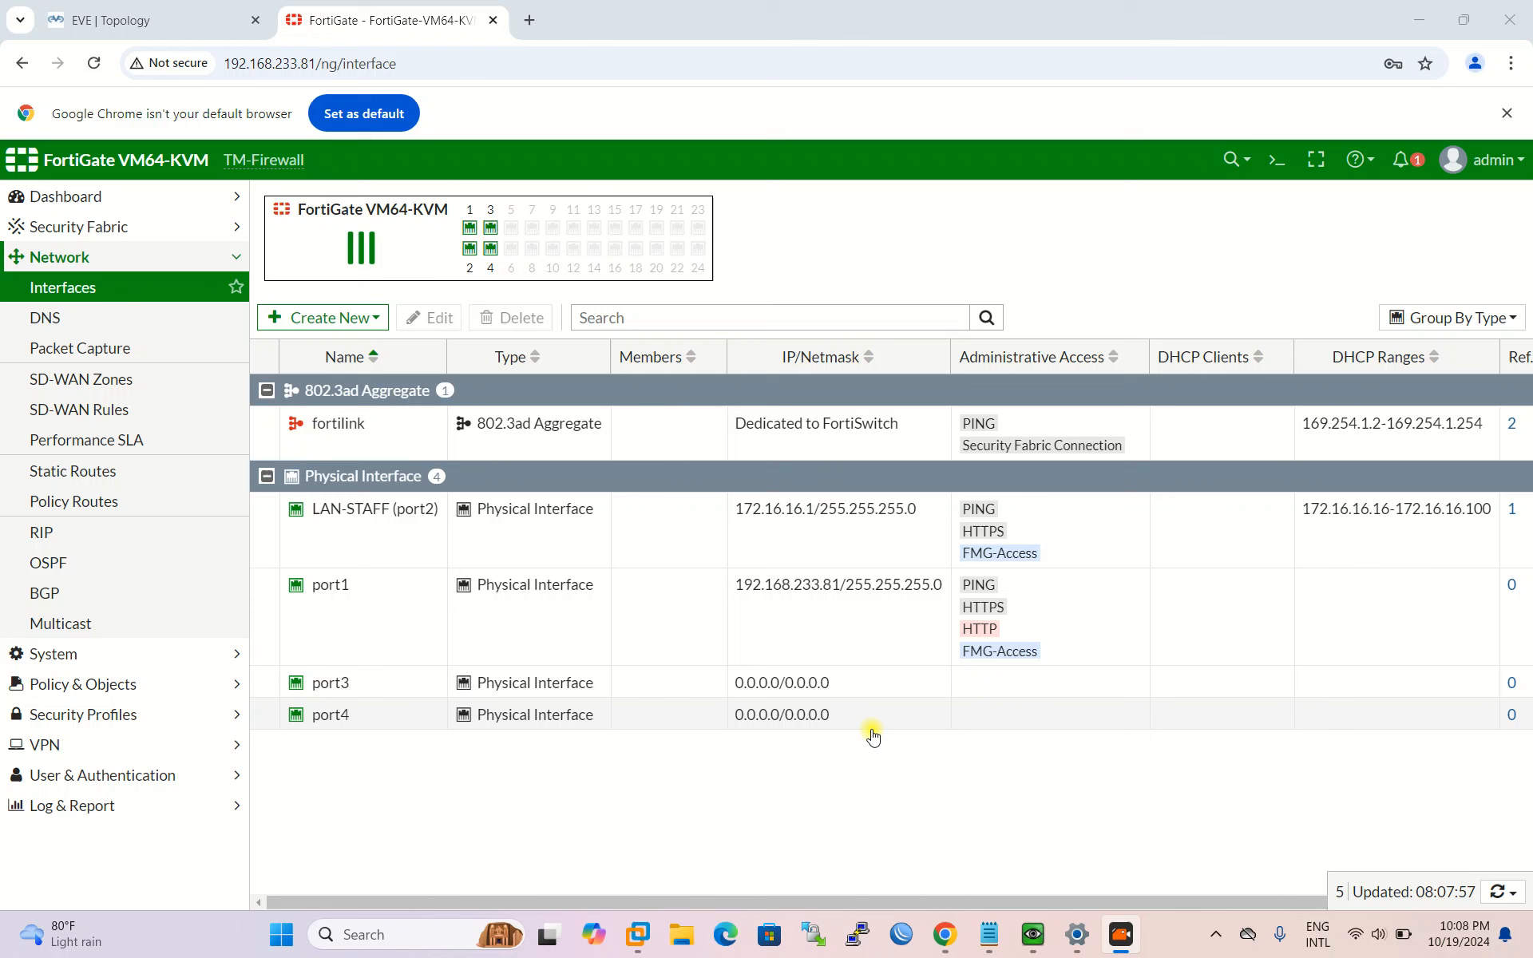
Step: Open the Windows client's console from the EVE-NG topology and refresh its desktop
click(230, 13)
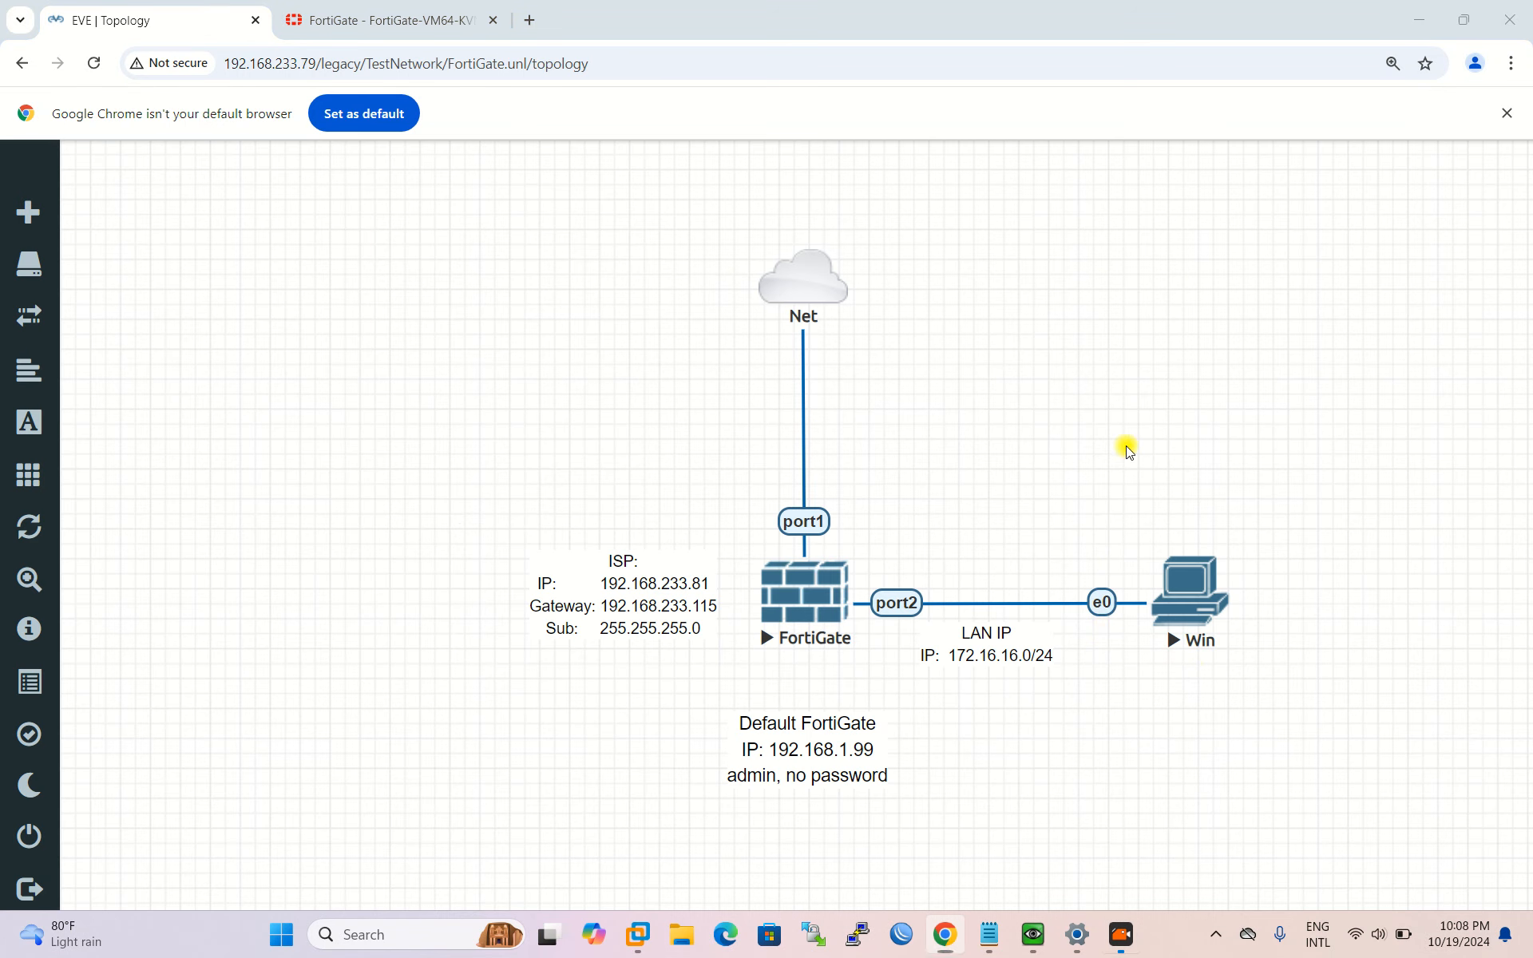
click(1215, 591)
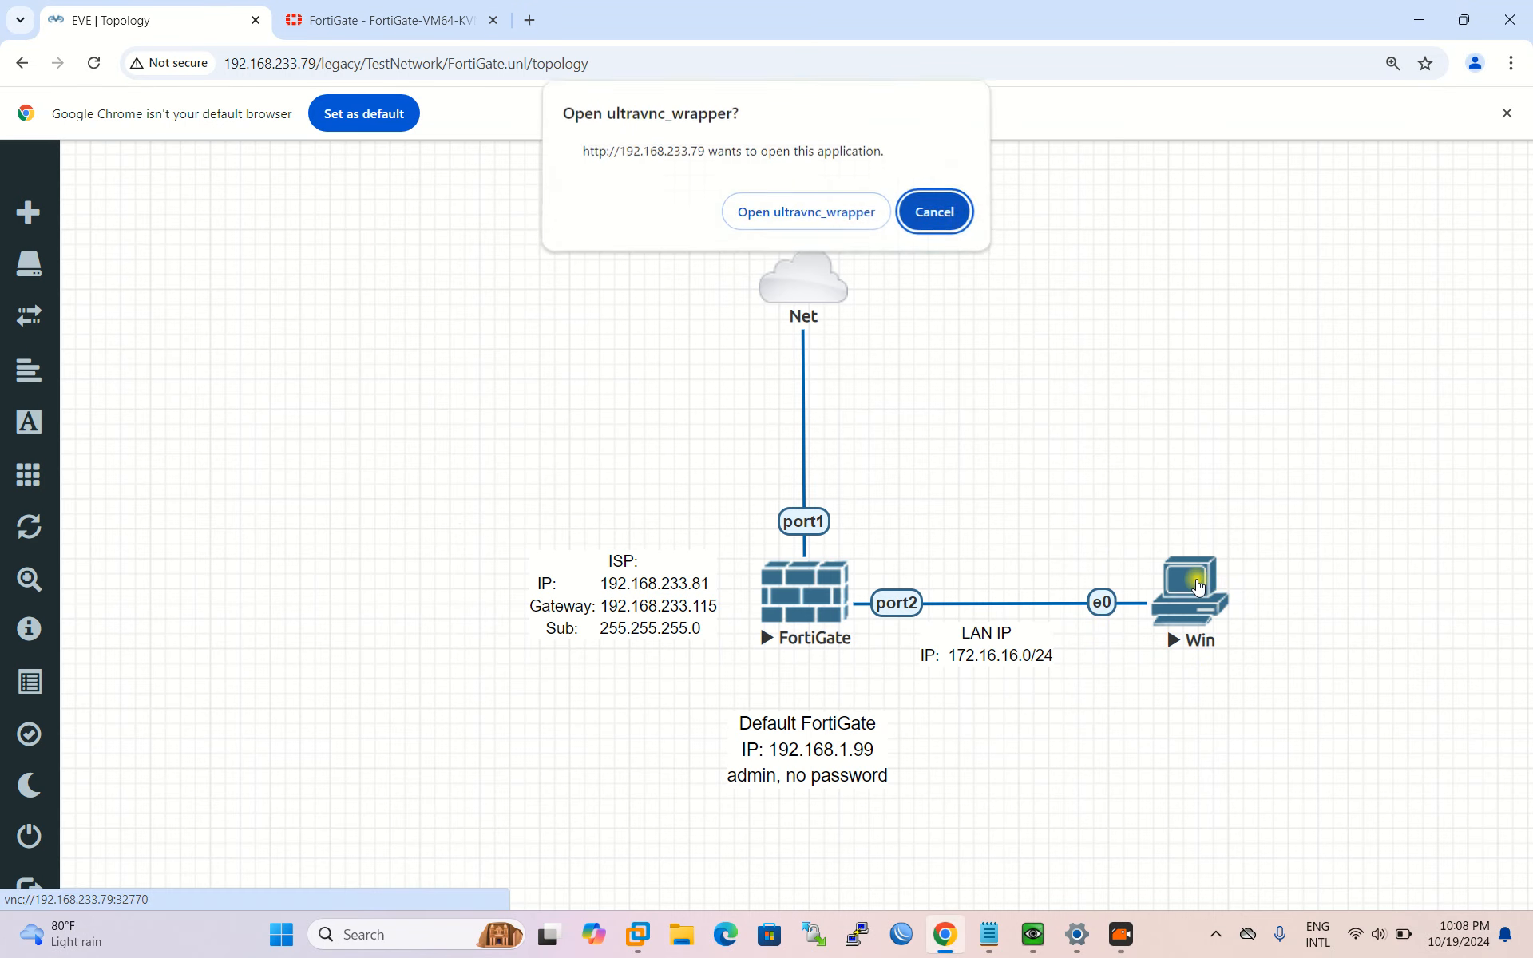
click(786, 216)
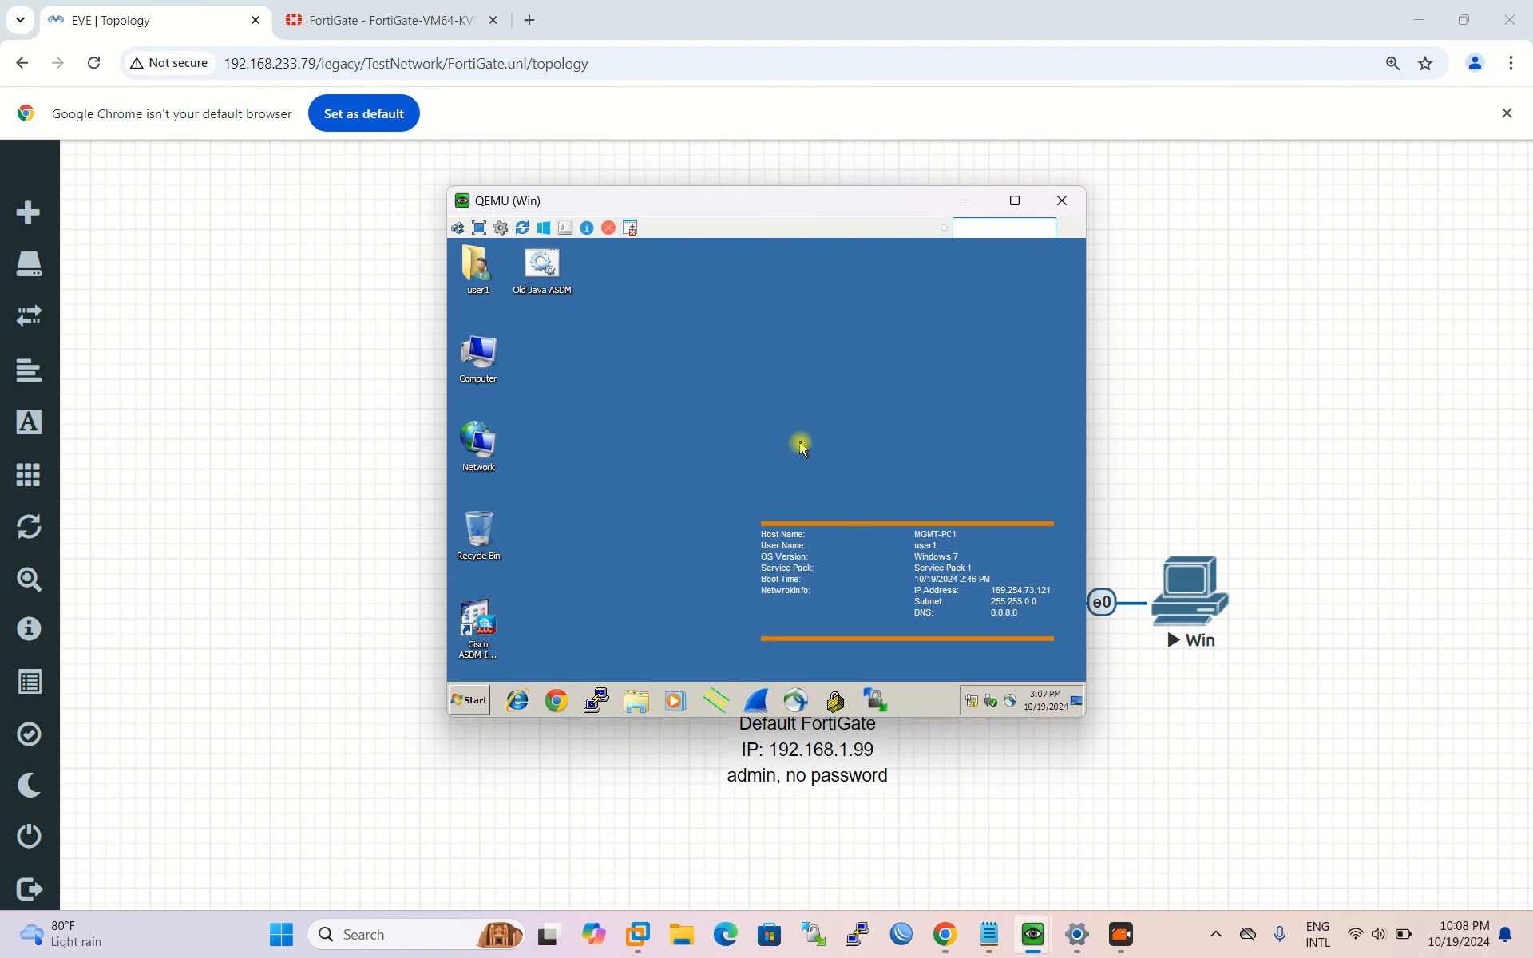
right_click(799, 444)
click(844, 479)
Step: Confirm the Local Area Connection's IPv4 settings obtain an address automatically
click(972, 704)
click(961, 675)
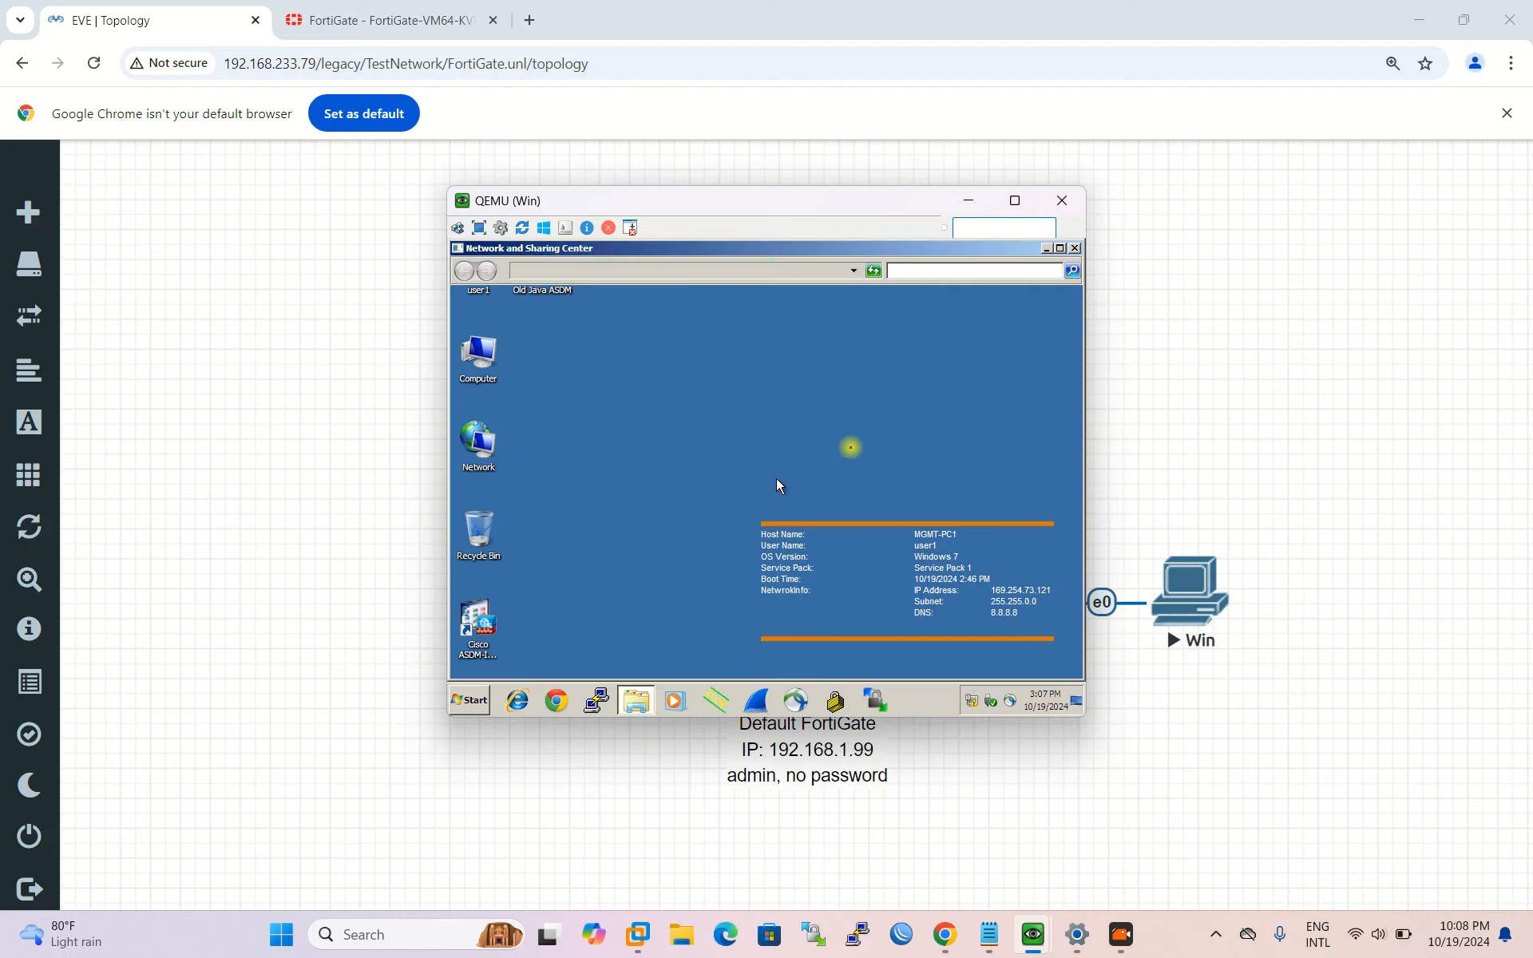
click(958, 422)
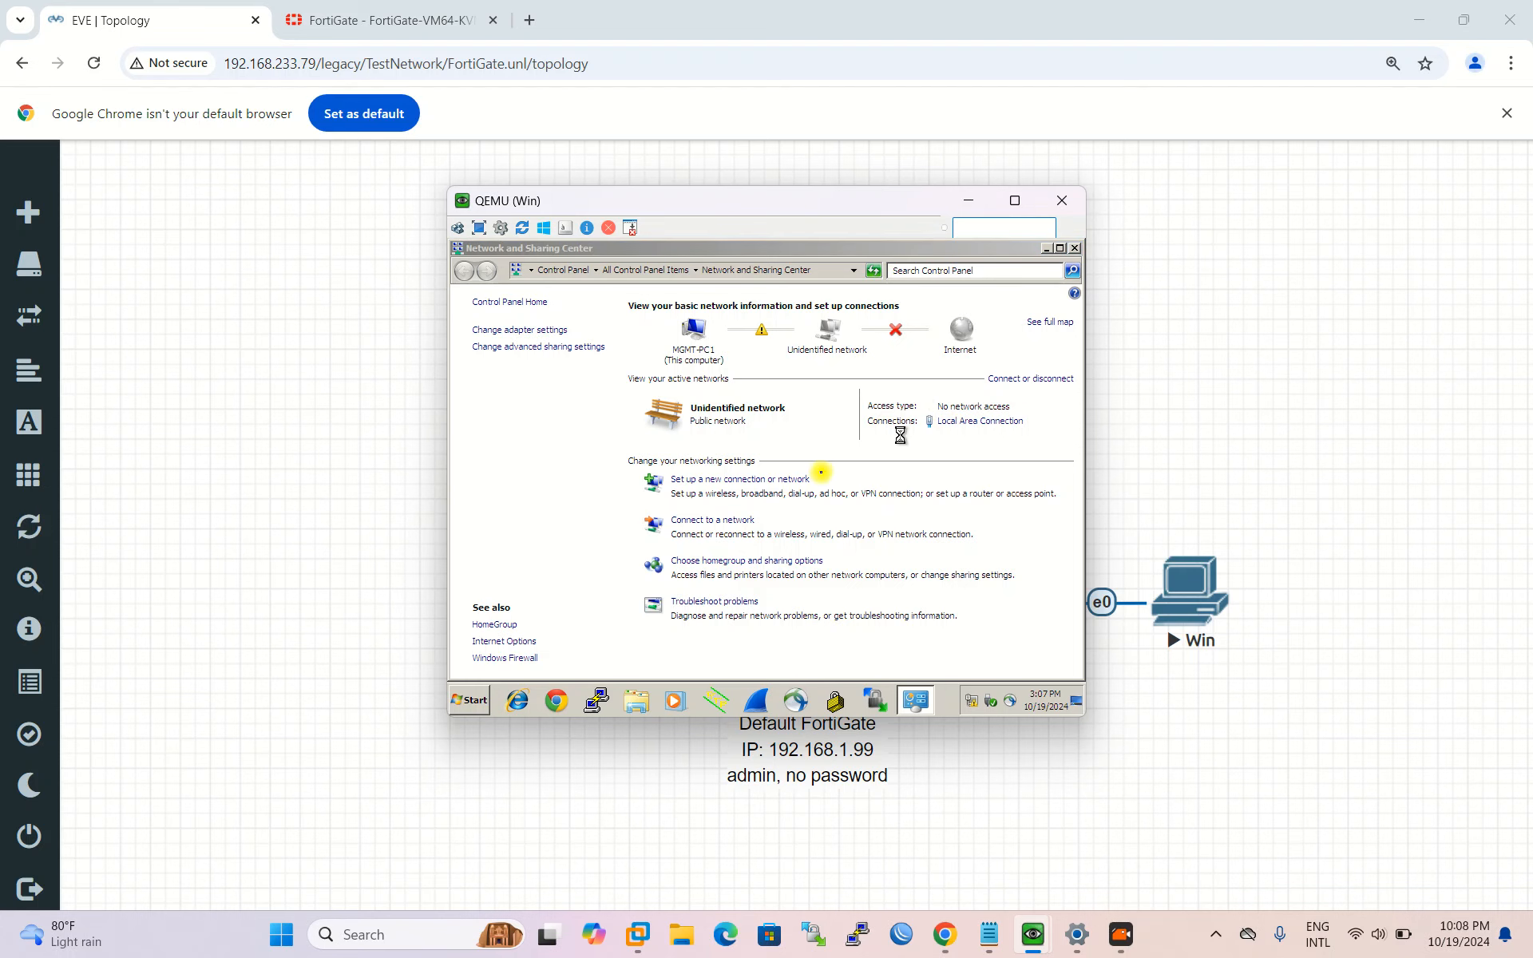
click(671, 598)
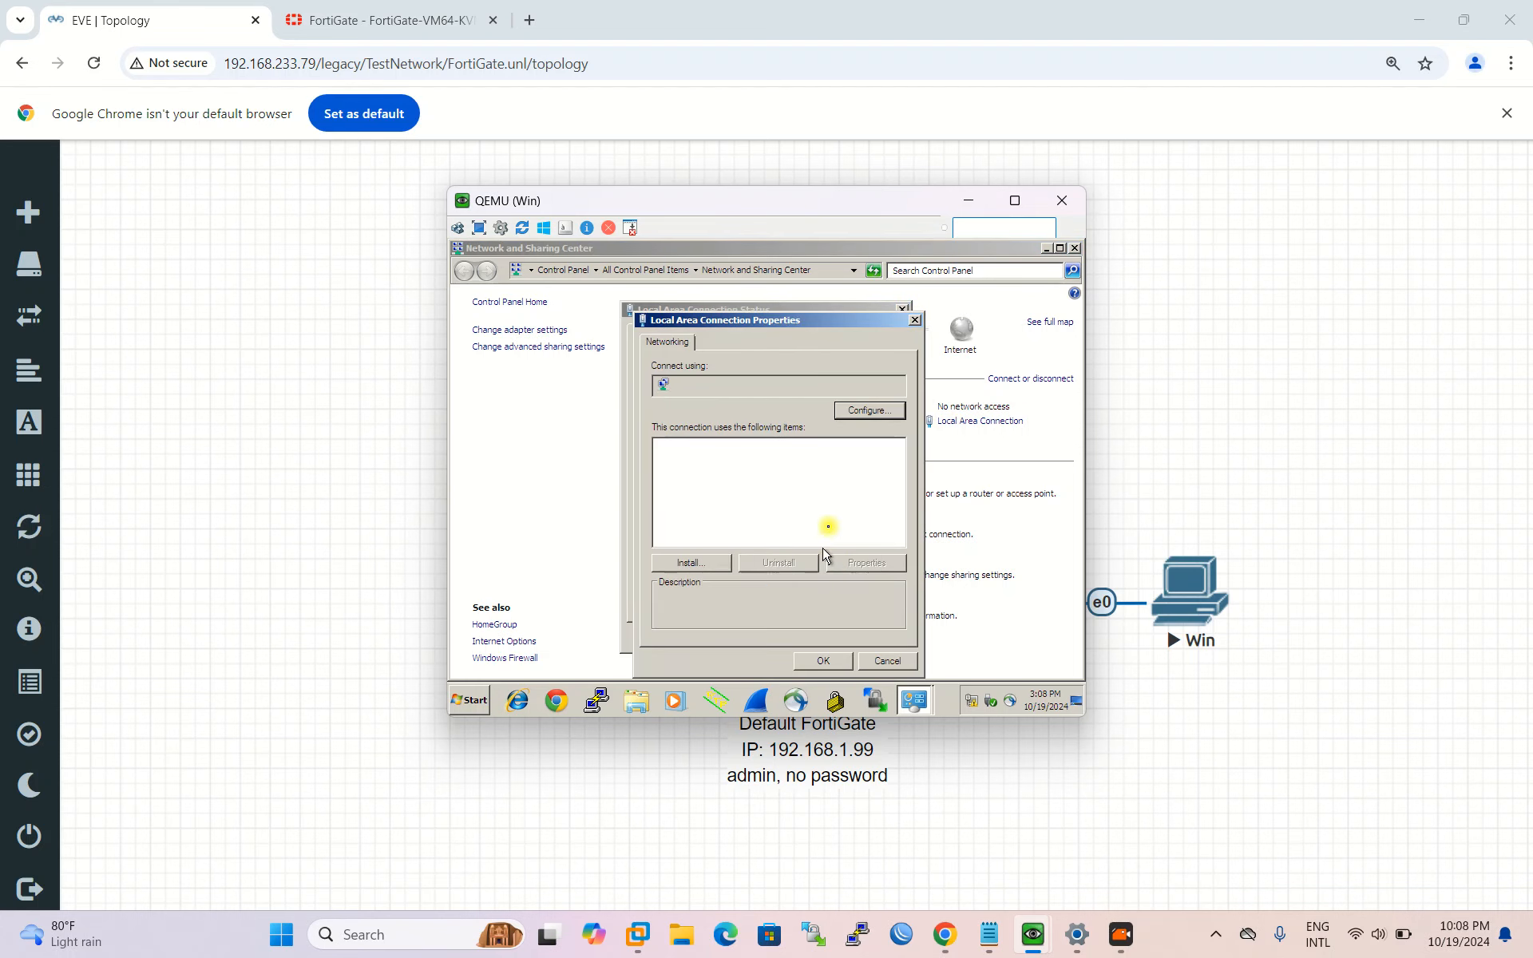
double_click(830, 513)
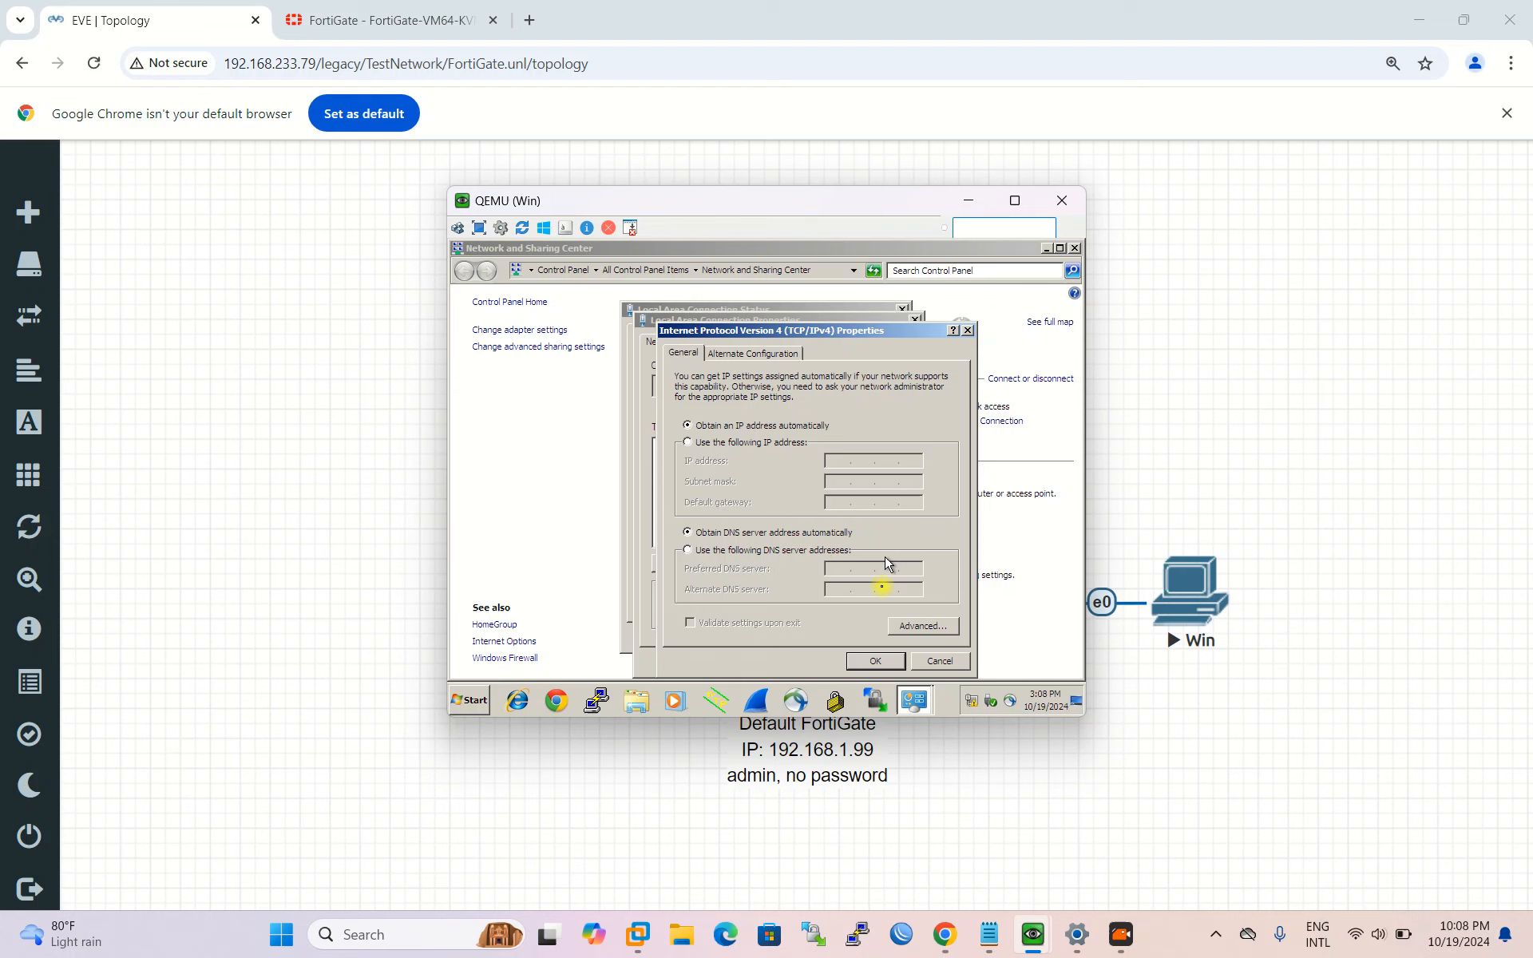
click(873, 661)
click(821, 660)
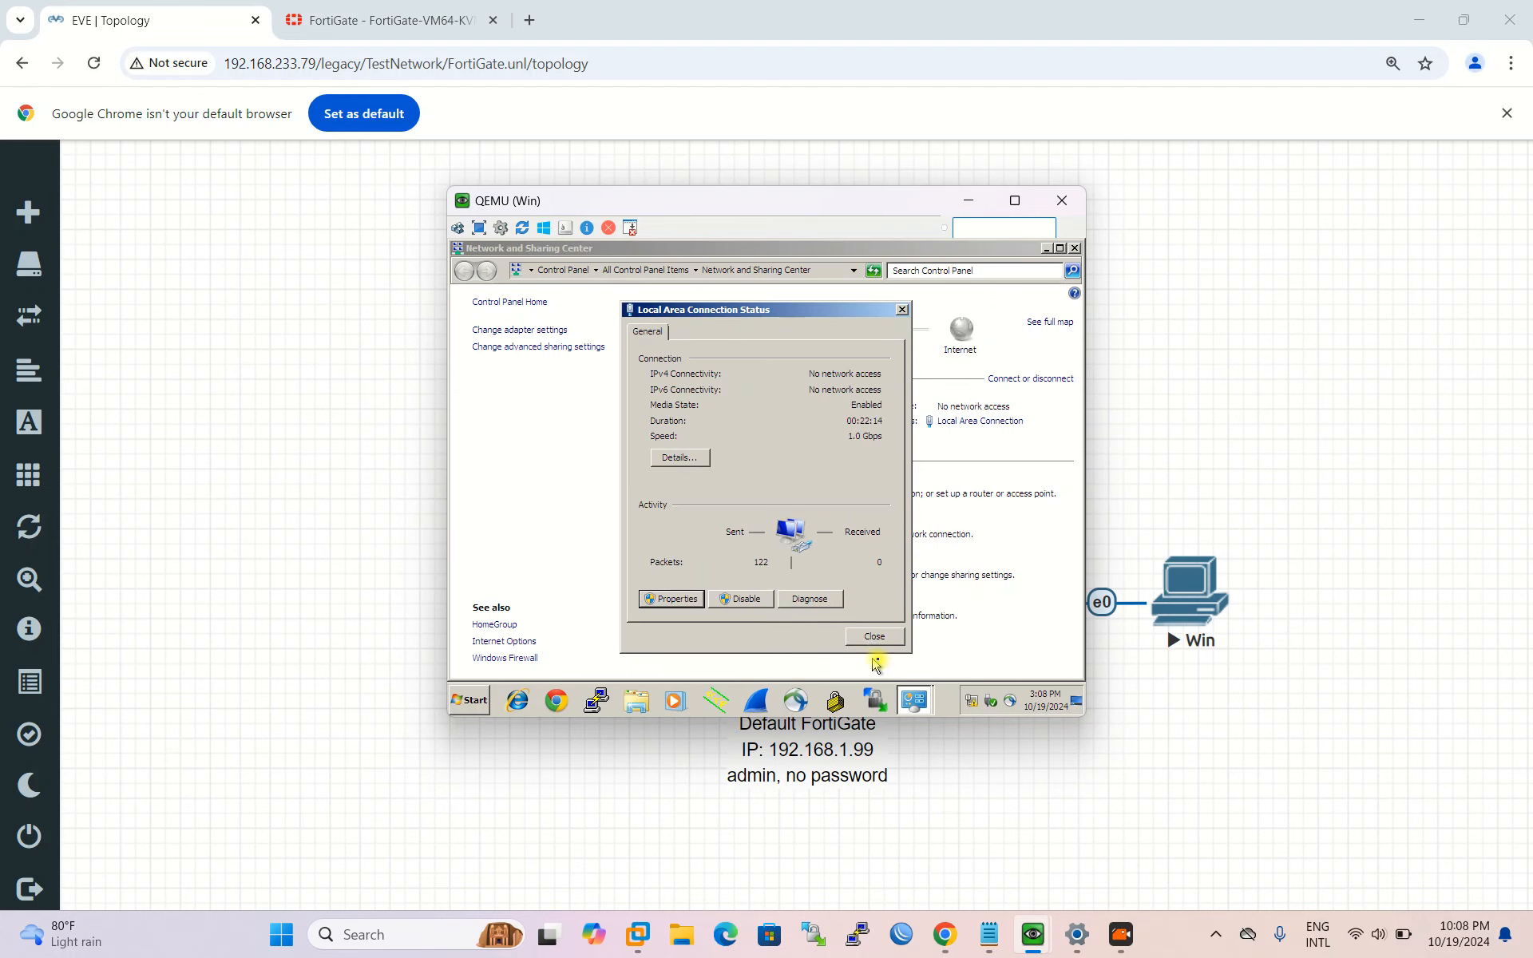
Step: Check the connection details showing only the 169.254.73.121 autoconfiguration address, then close the windows
click(683, 459)
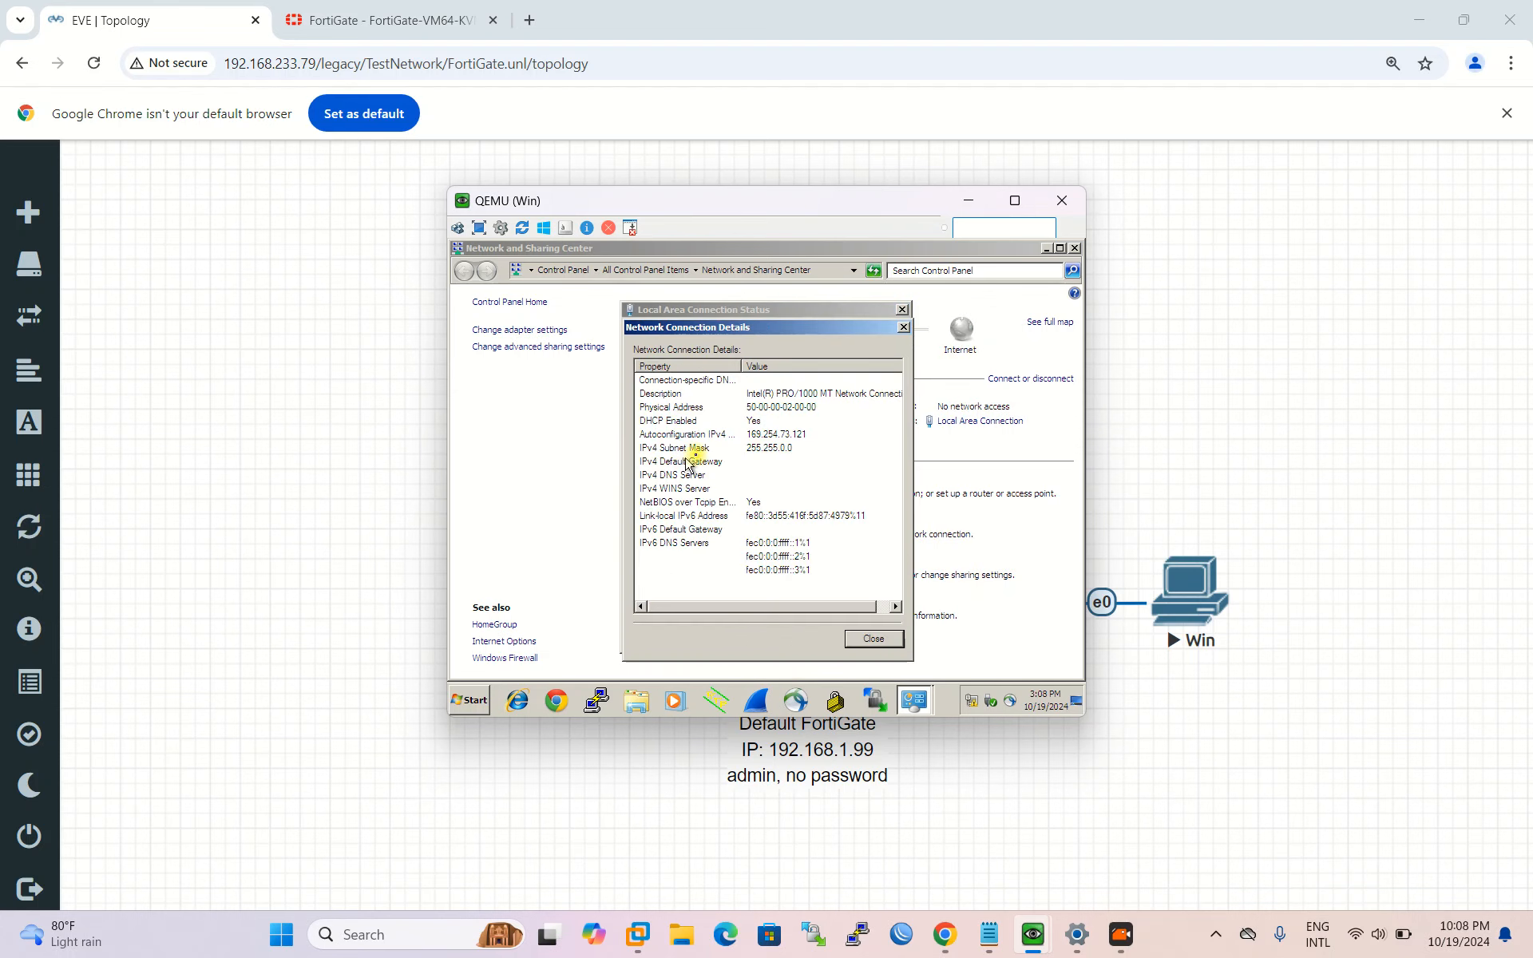
click(779, 447)
click(903, 328)
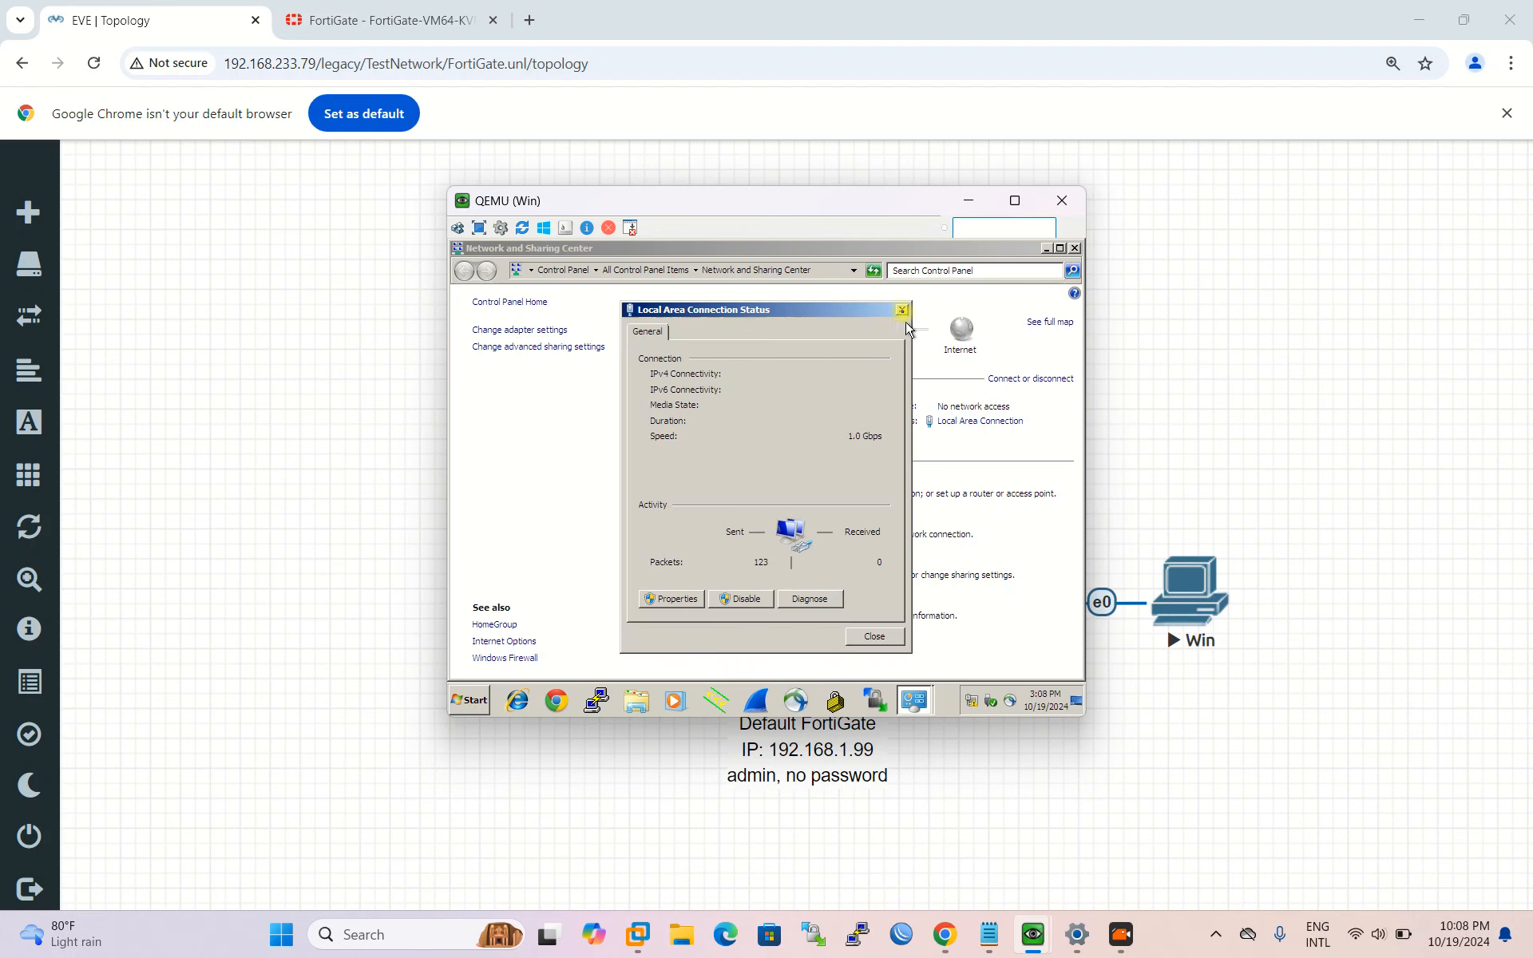
click(902, 311)
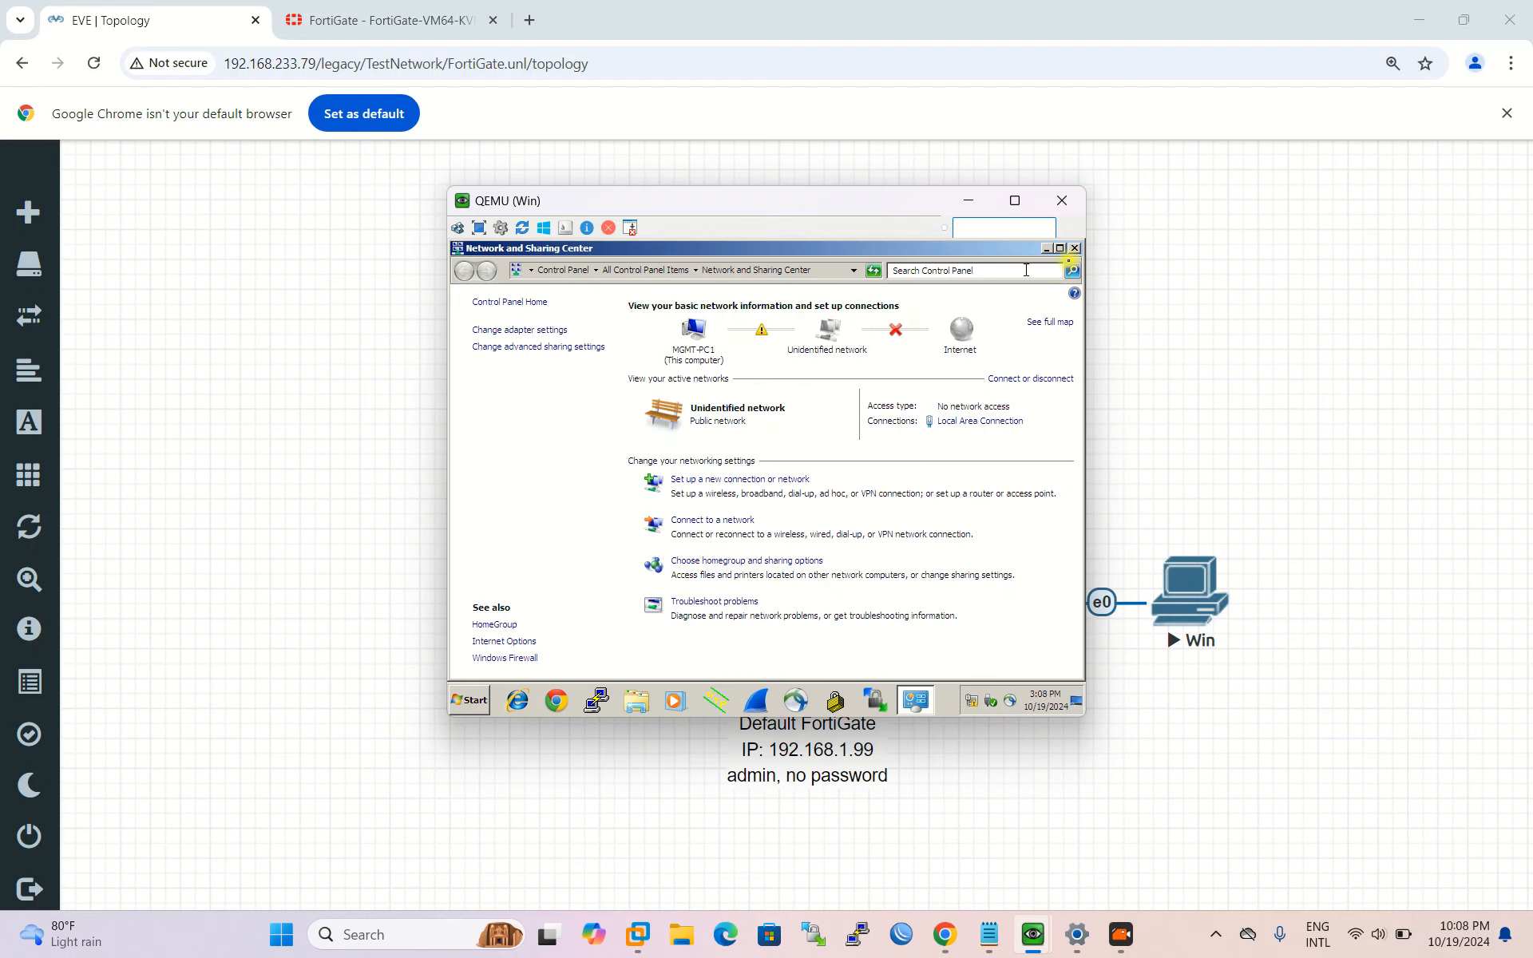
click(1075, 249)
click(472, 700)
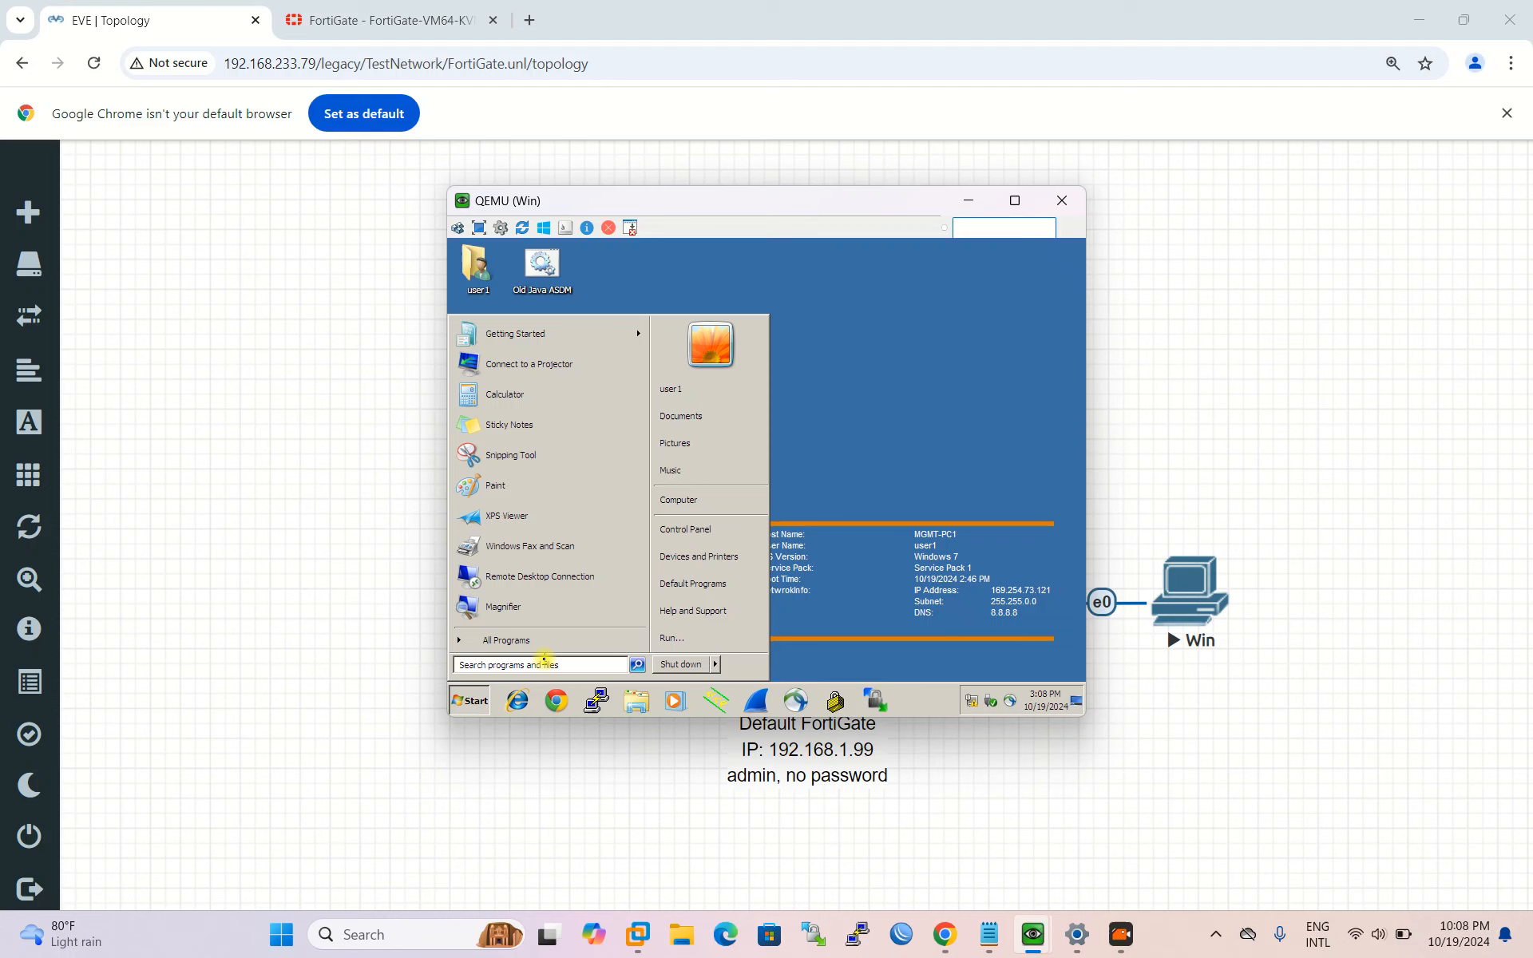
Step: In cmd, run ipconfig /release and /renew to obtain 172.16.16.16, then show ipconfig /all
text(cmd)
key(Return)
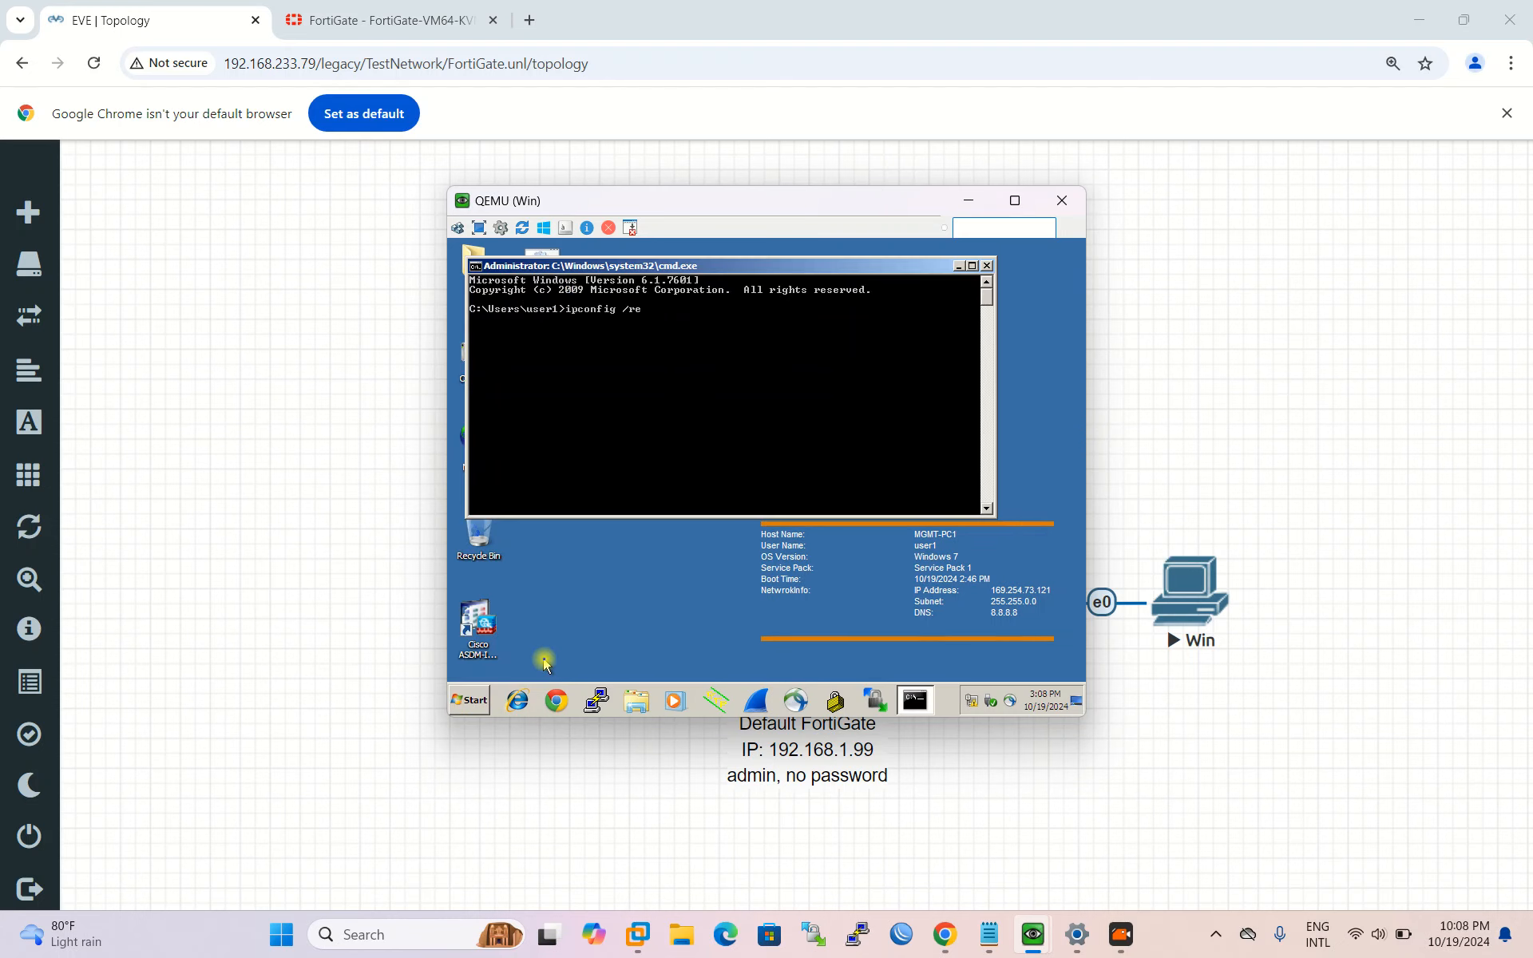
text(ipconfig /release)
key(Return)
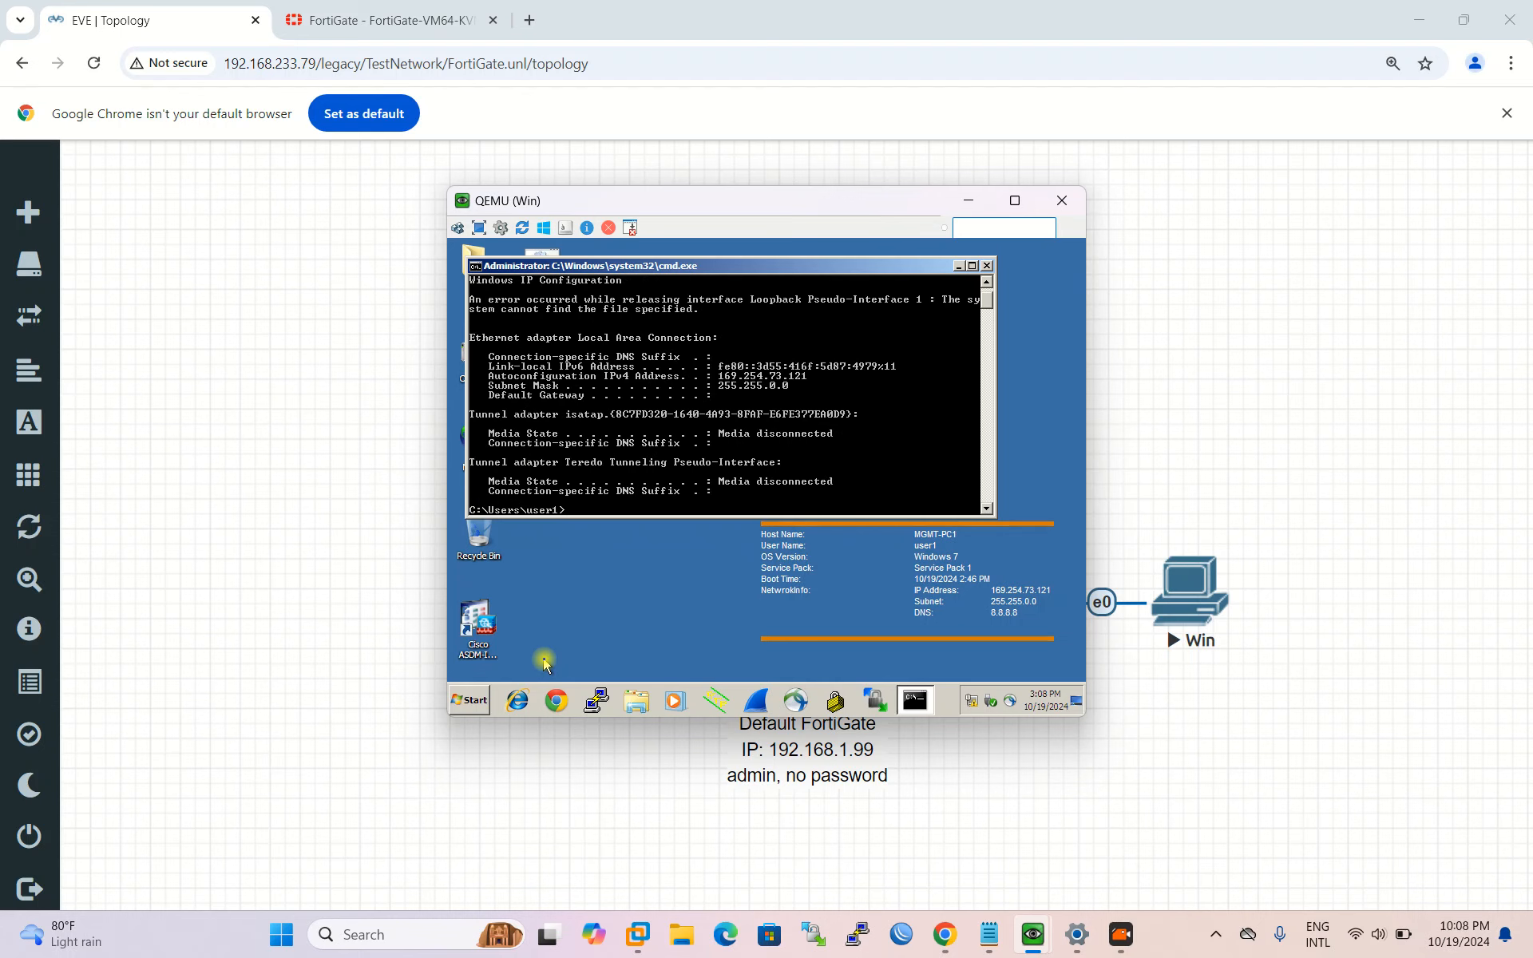
key(Up)
key(Return)
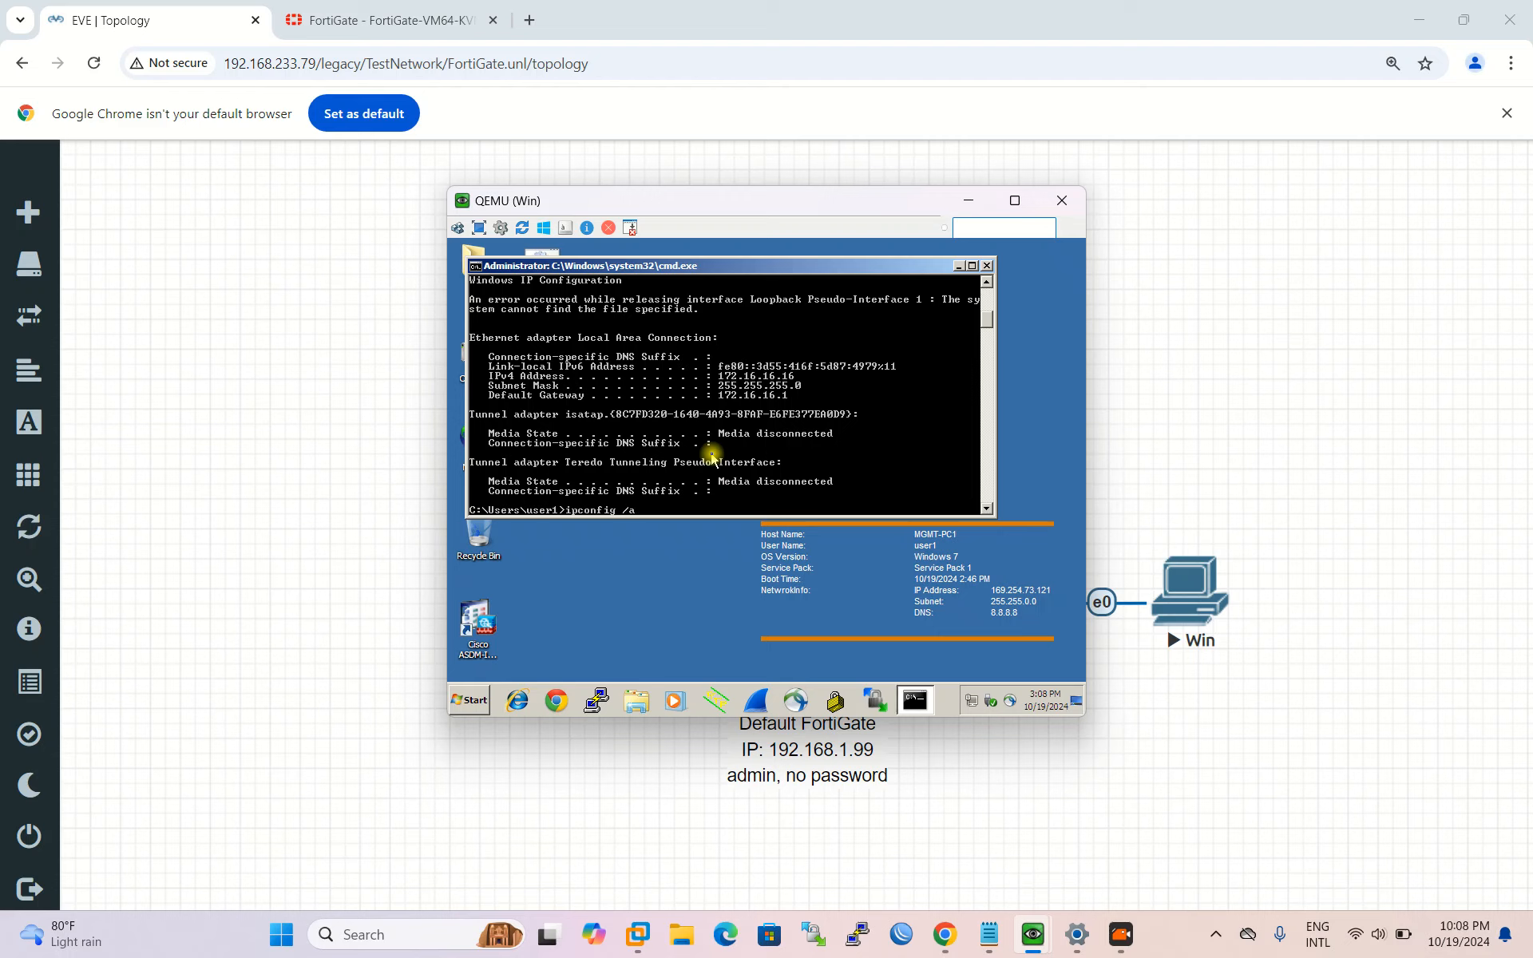
key(Return)
Step: Review the IP configuration and start a continuous ping google.com -t
scroll(718, 408, up, 2)
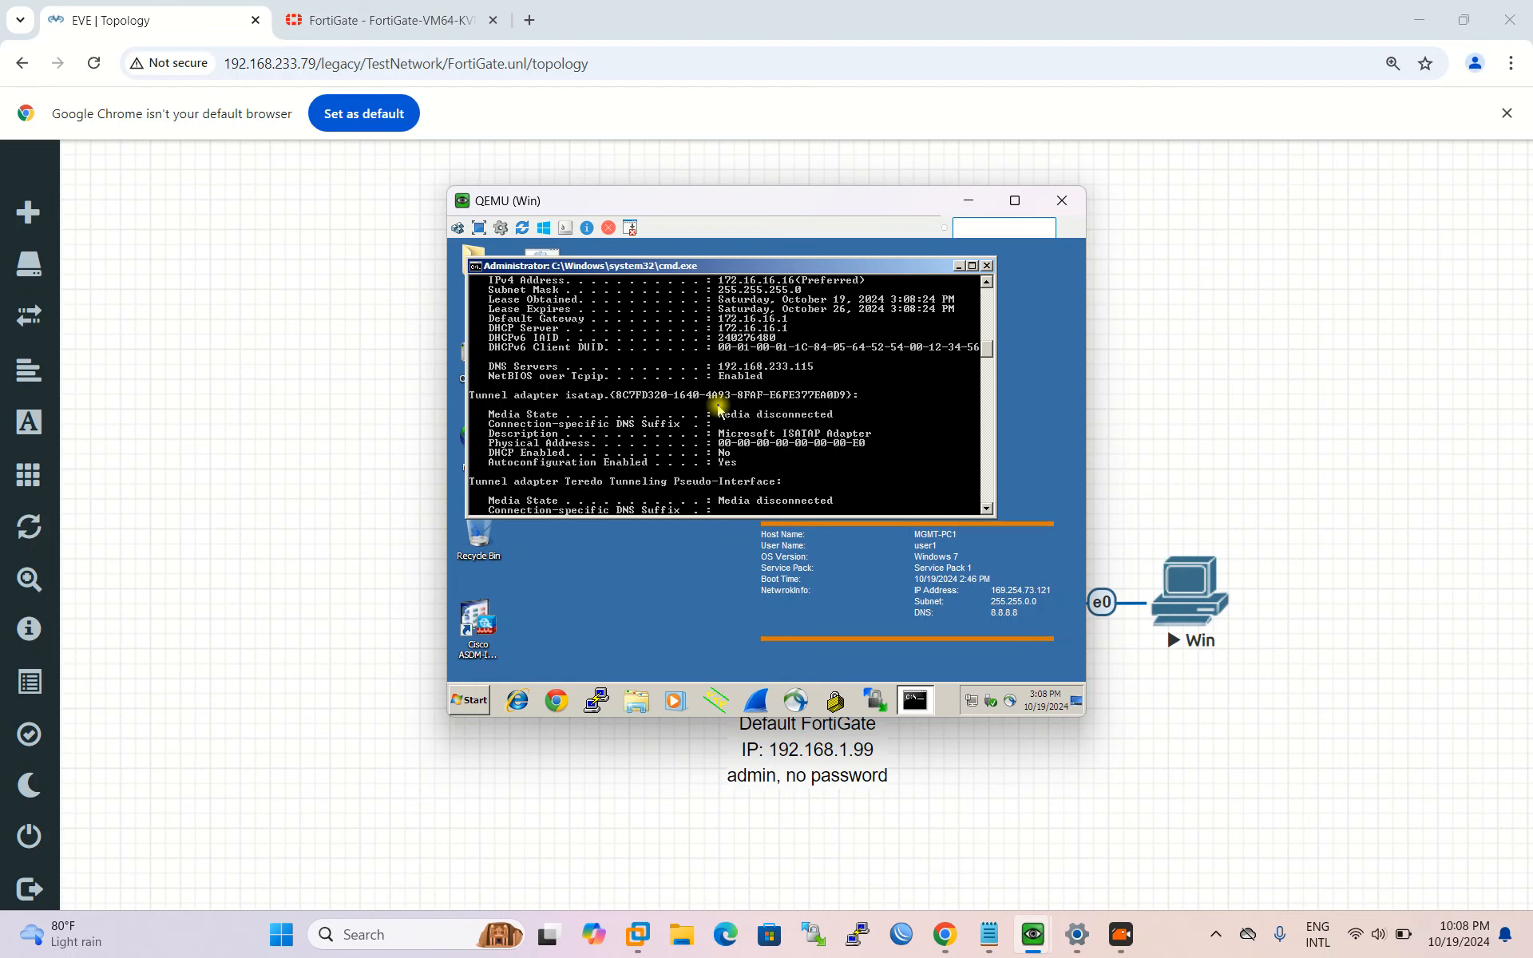
scroll(746, 376, up, 1)
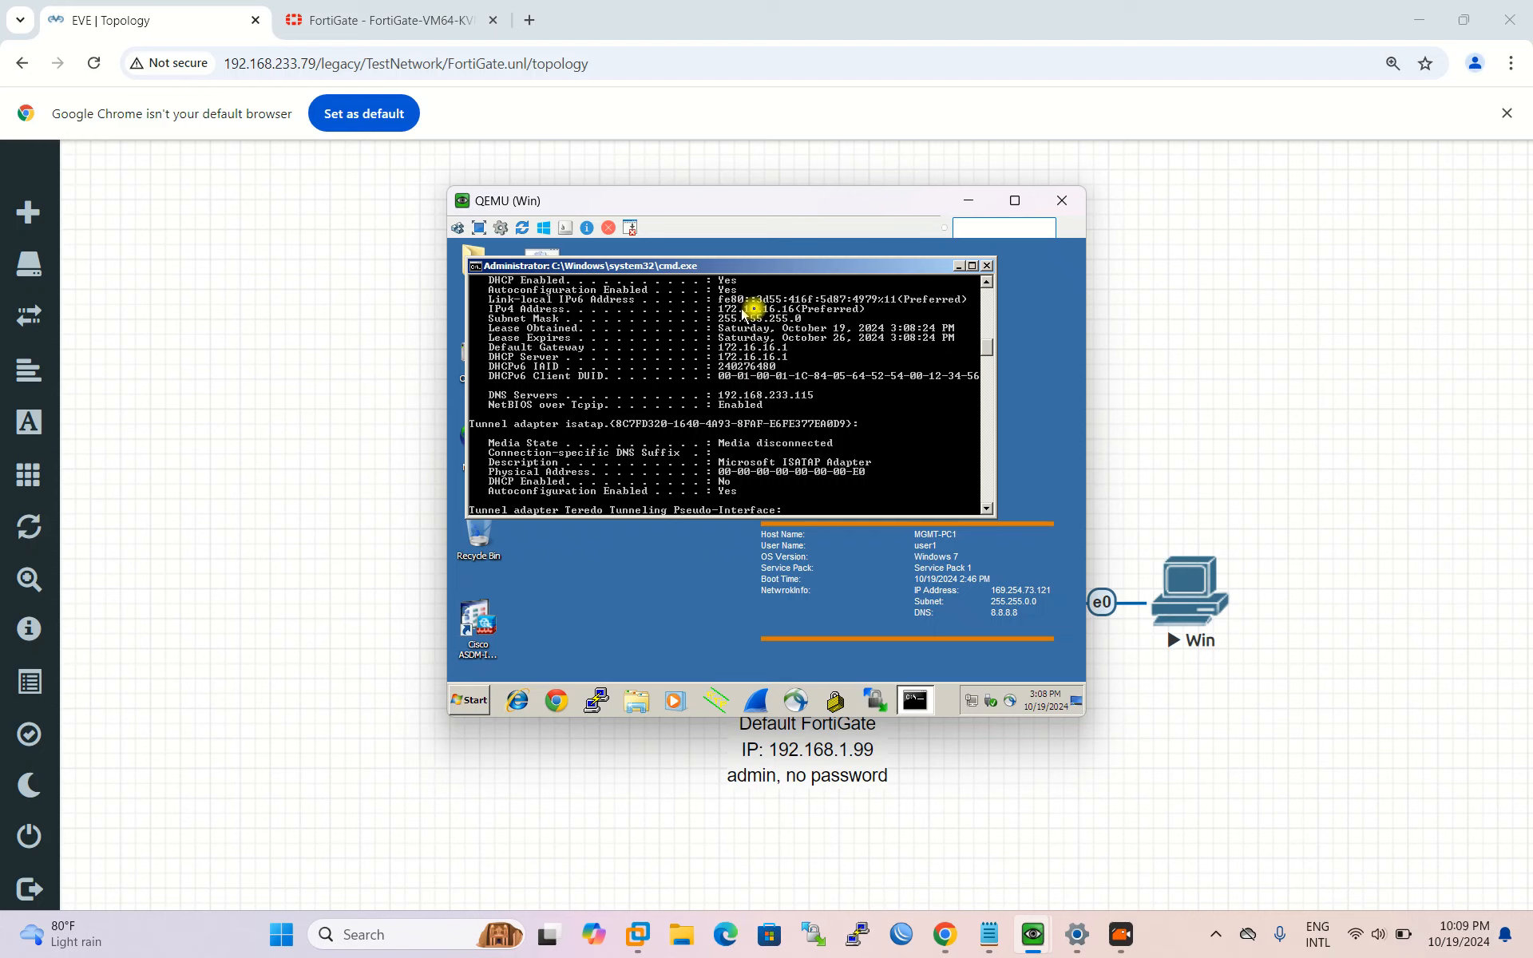
scroll(639, 463, down, 6)
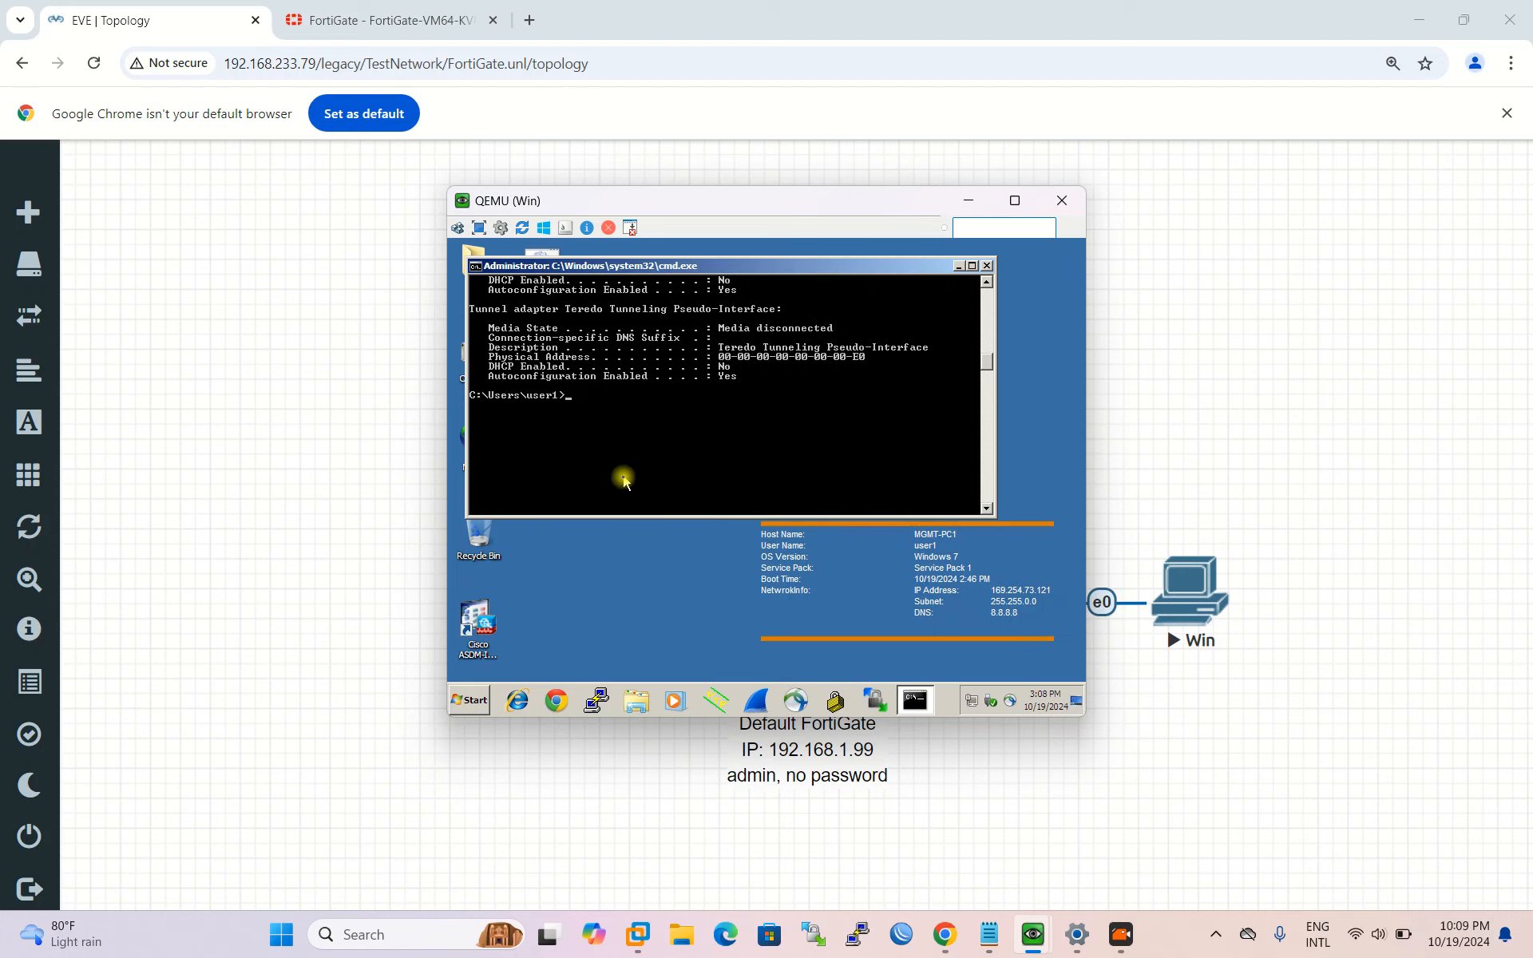
text(ping google)
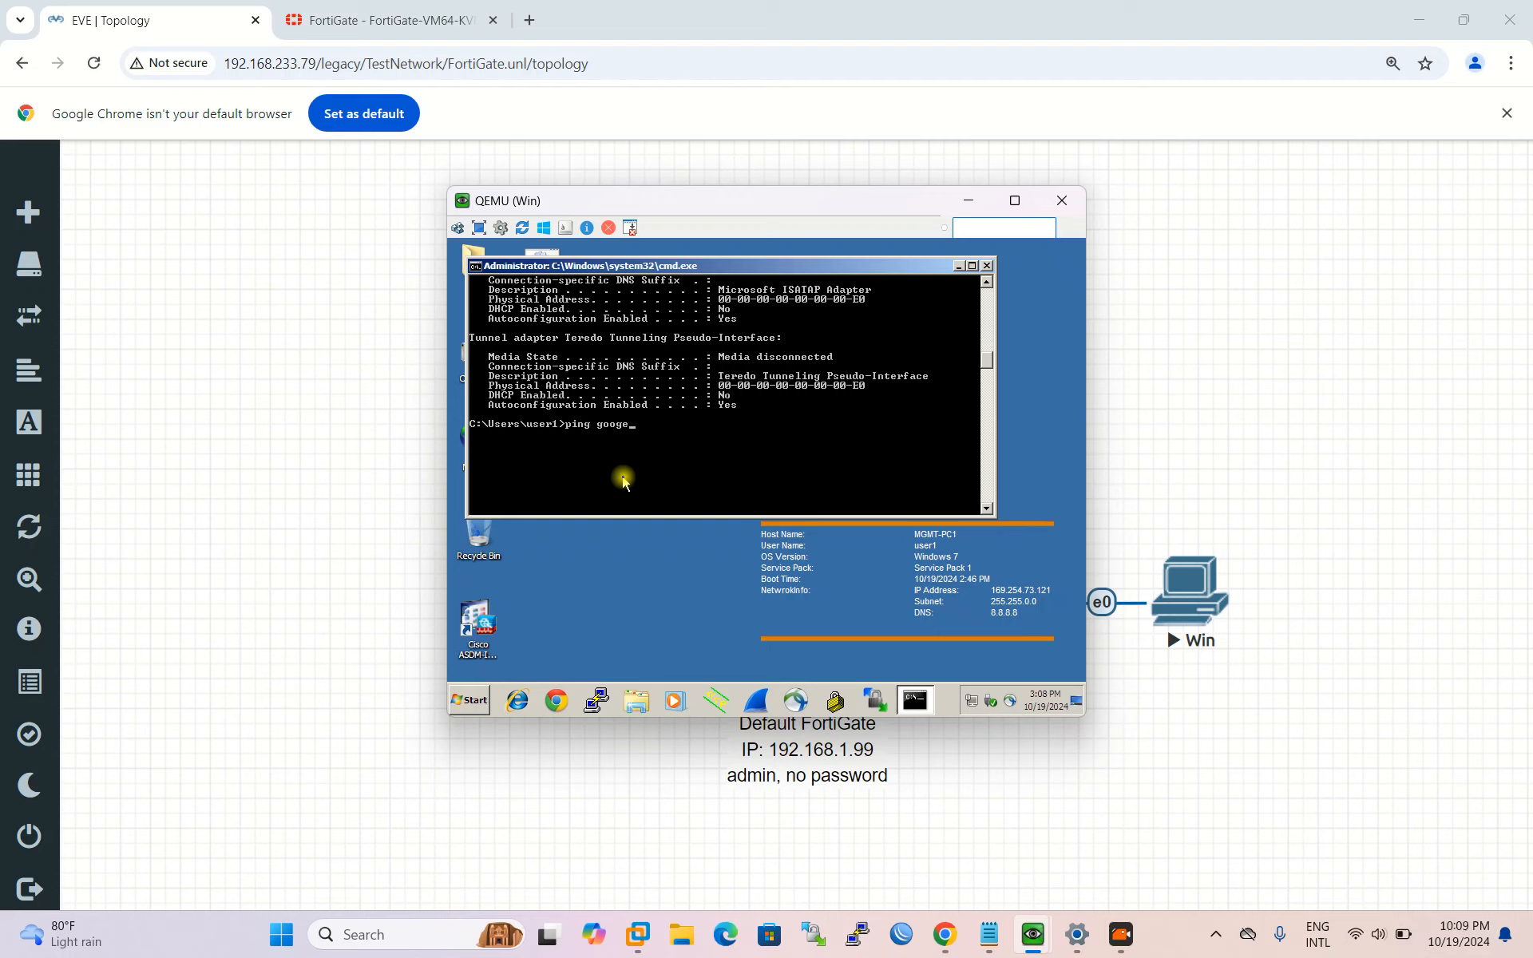
text(.com -t)
key(Return)
Step: Return to the FortiGate tab and open Policy & Objects > Firewall Policy
click(384, 19)
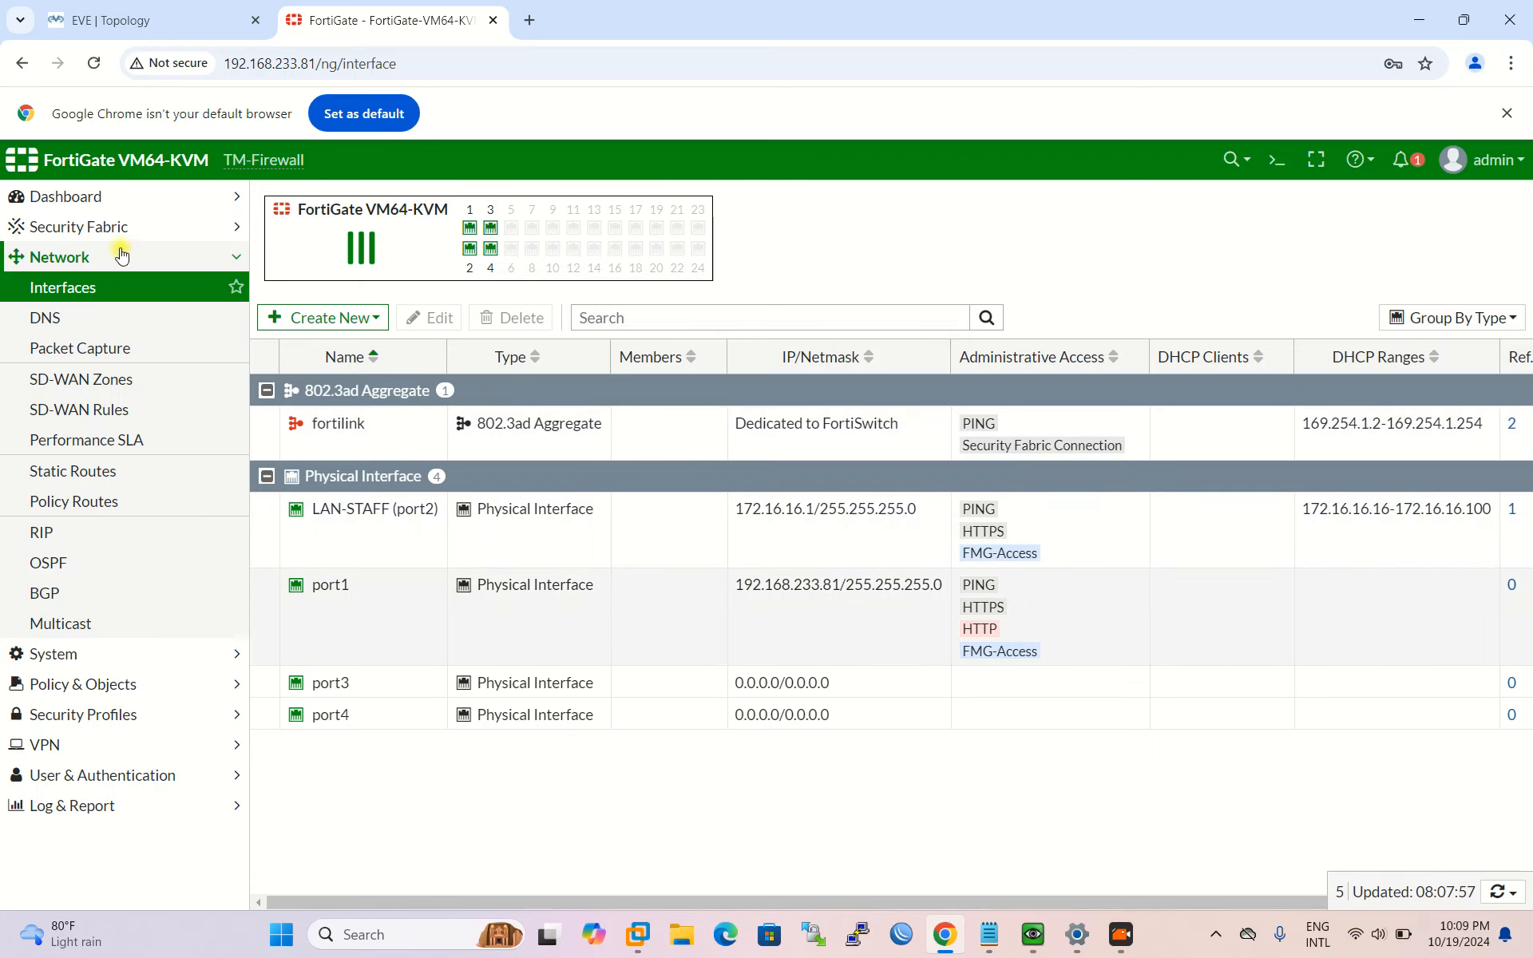
click(124, 257)
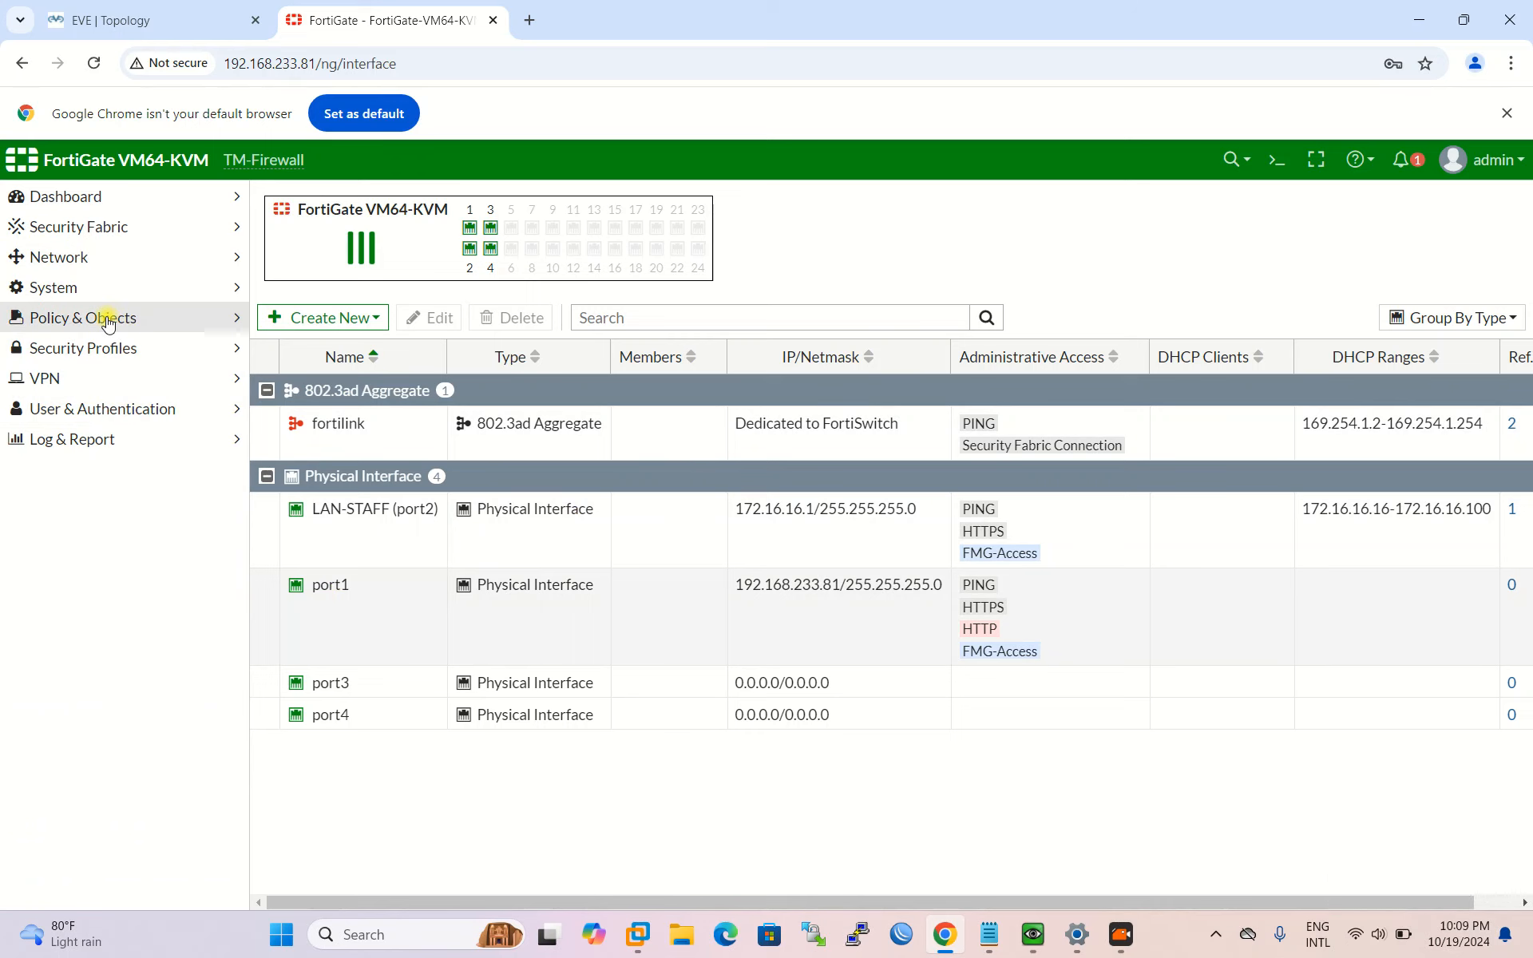
click(104, 318)
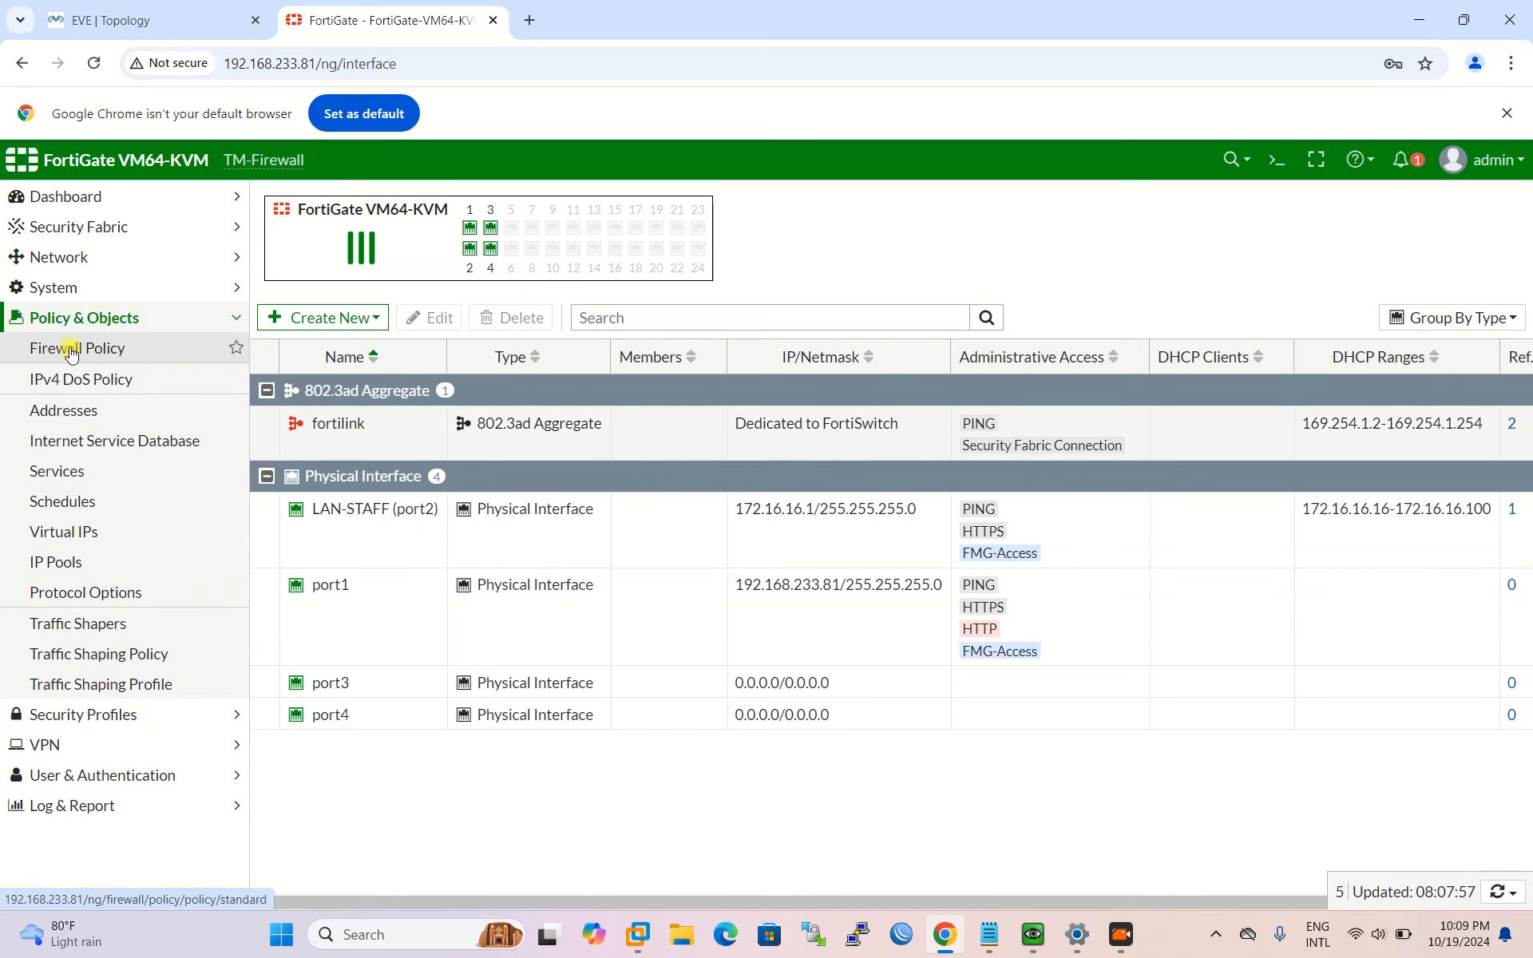
click(71, 352)
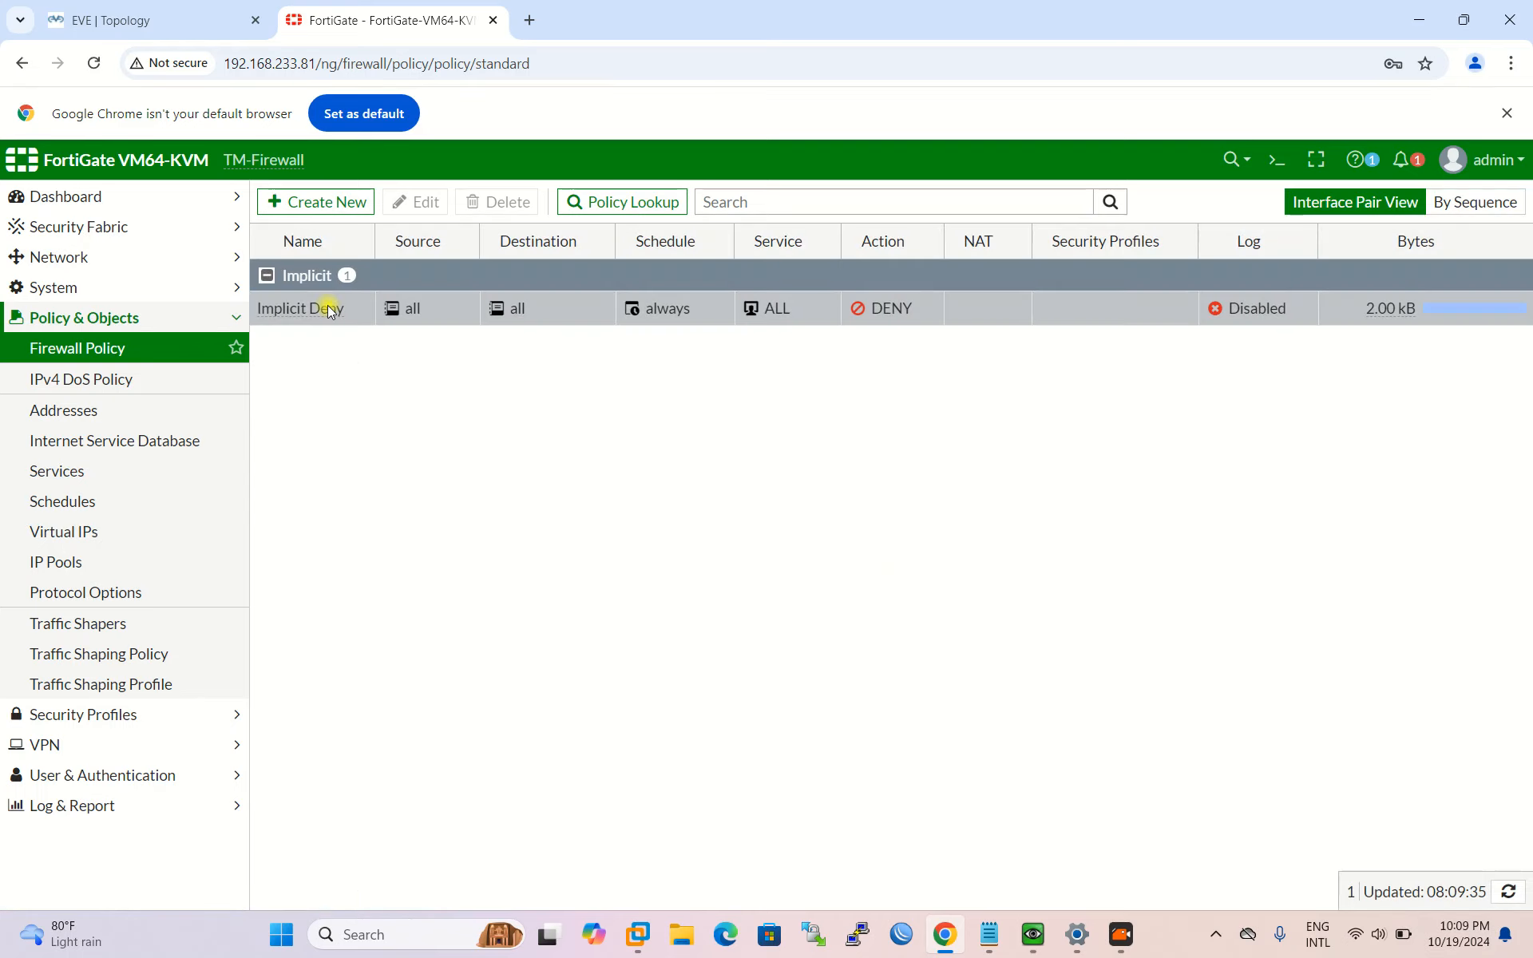
Step: Create a policy named STAFF-TO-INTERNET with incoming LAN-STAFF (port2) and outgoing port1
click(300, 202)
click(503, 260)
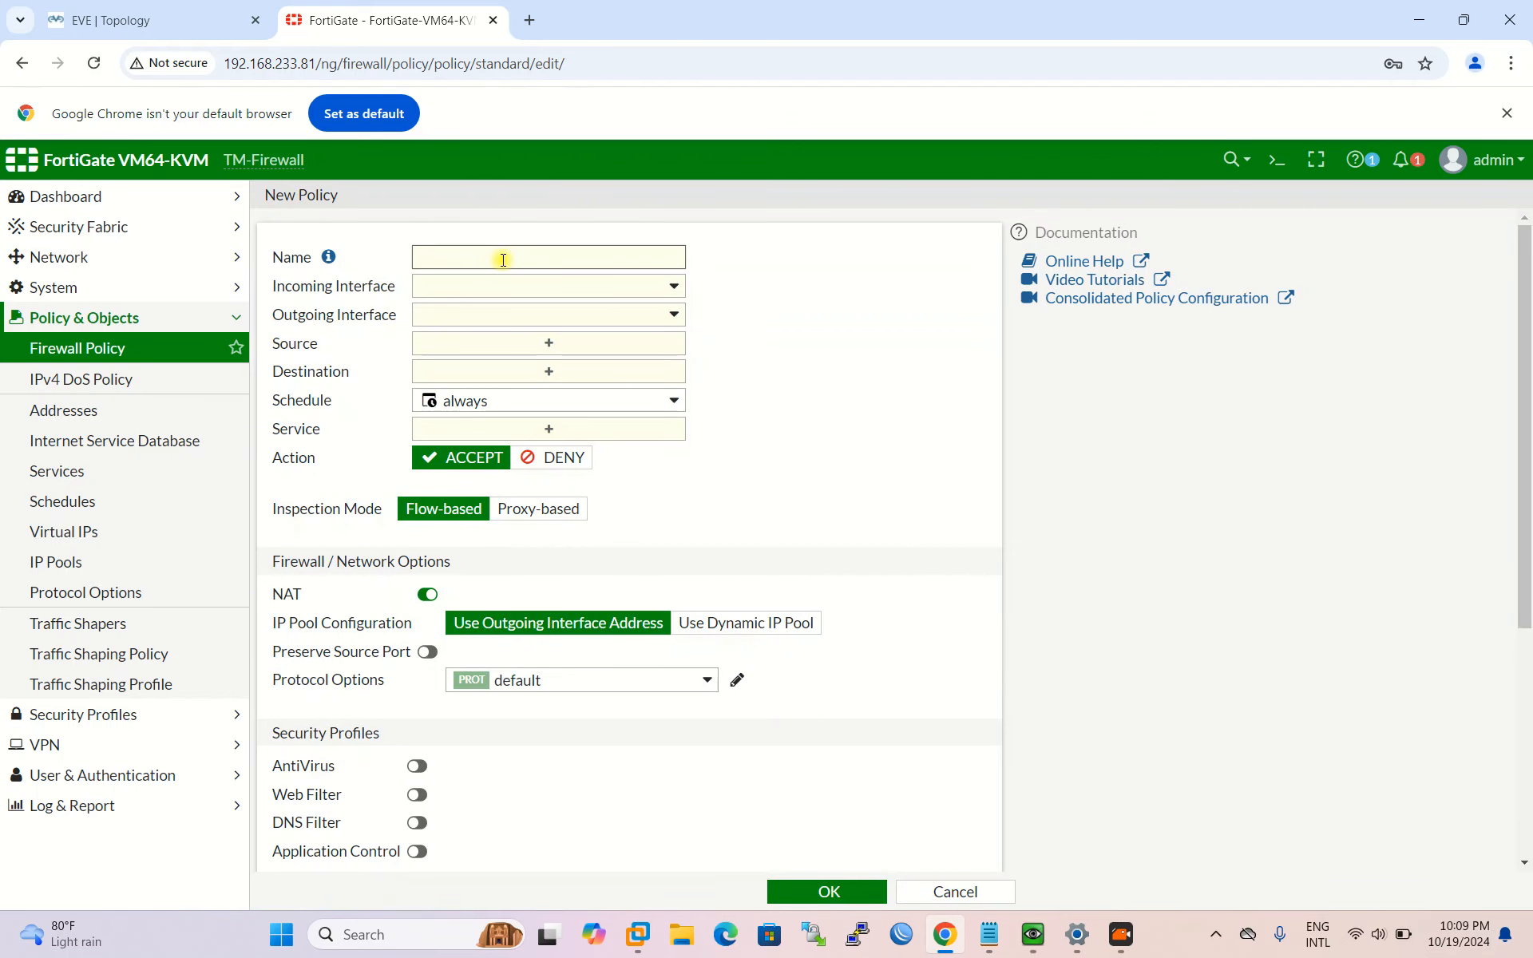
text(TAFF-TO-INTERNET)
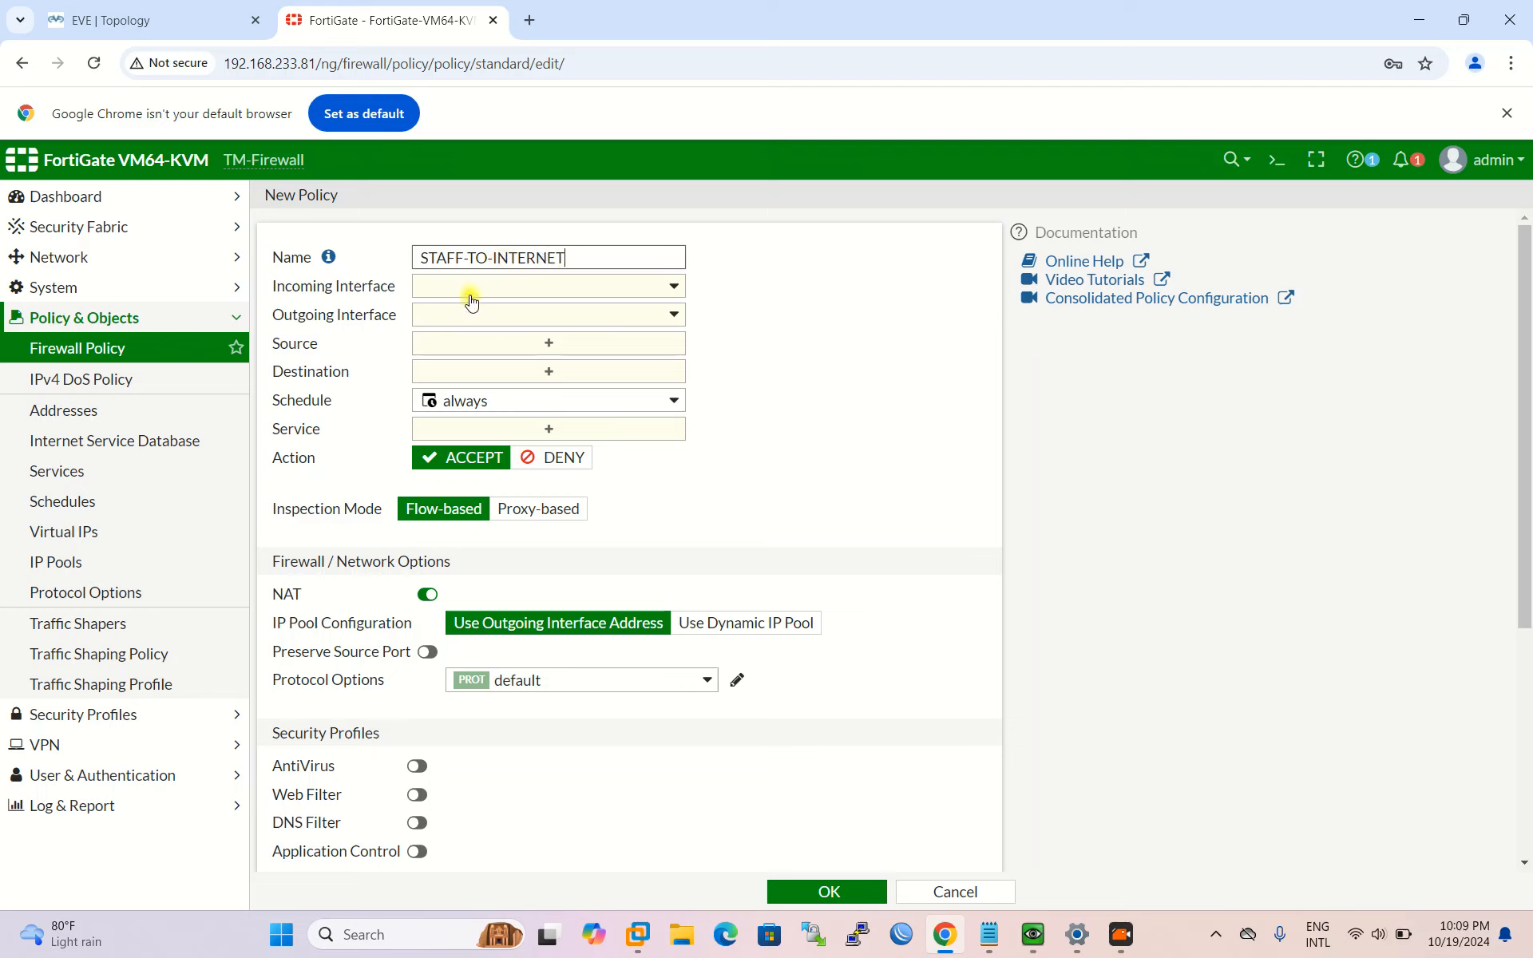
click(475, 295)
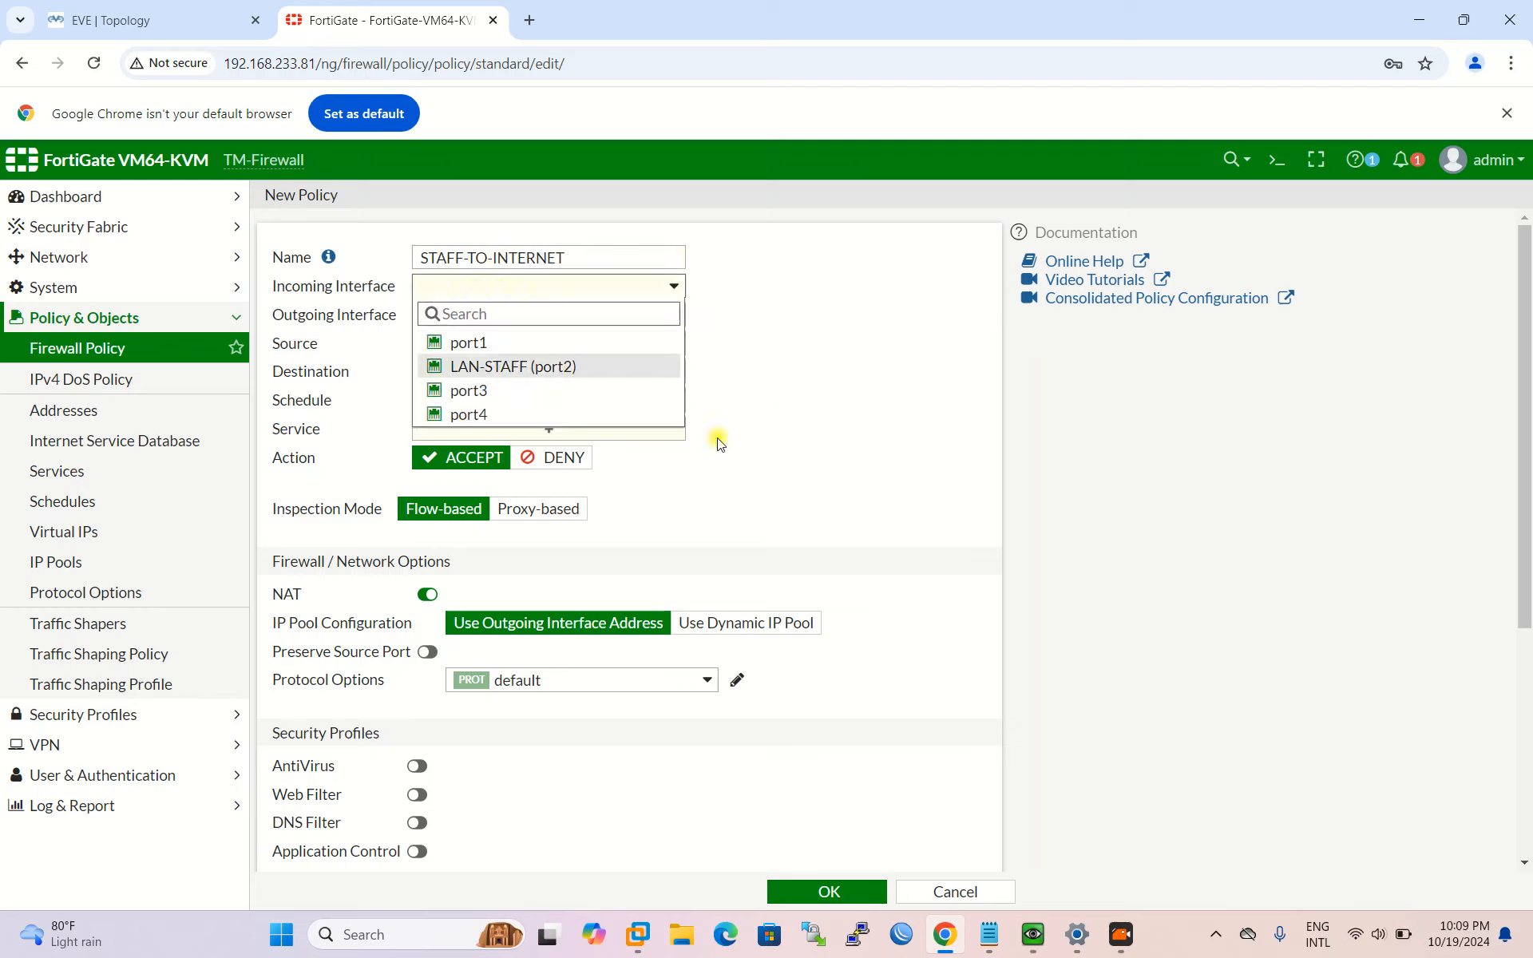
click(485, 369)
click(472, 313)
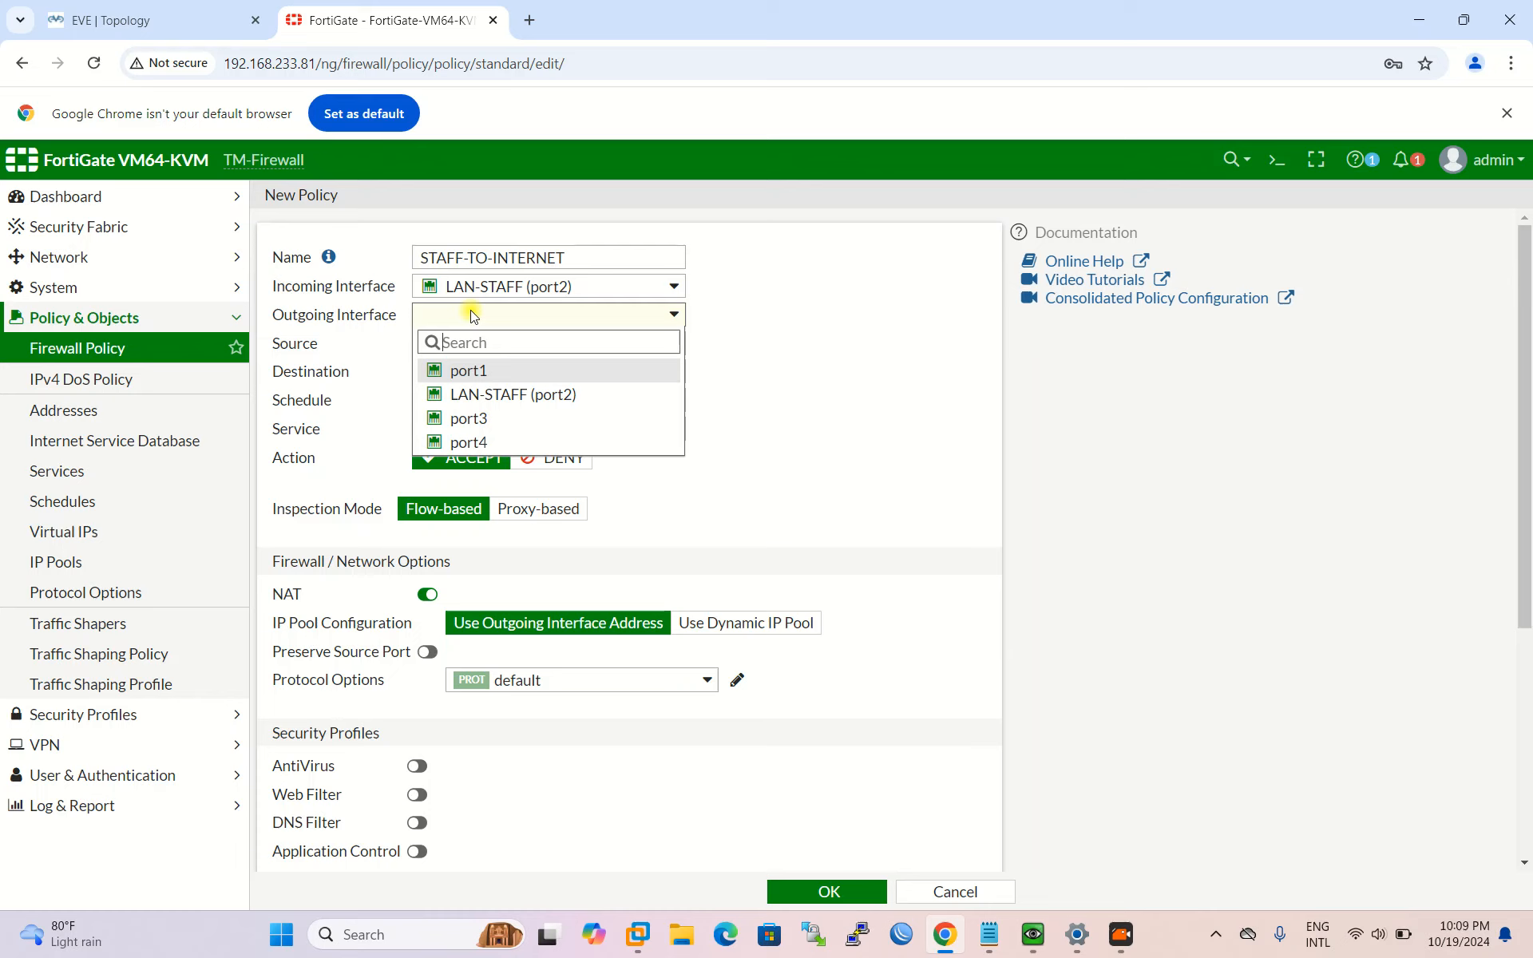
click(495, 373)
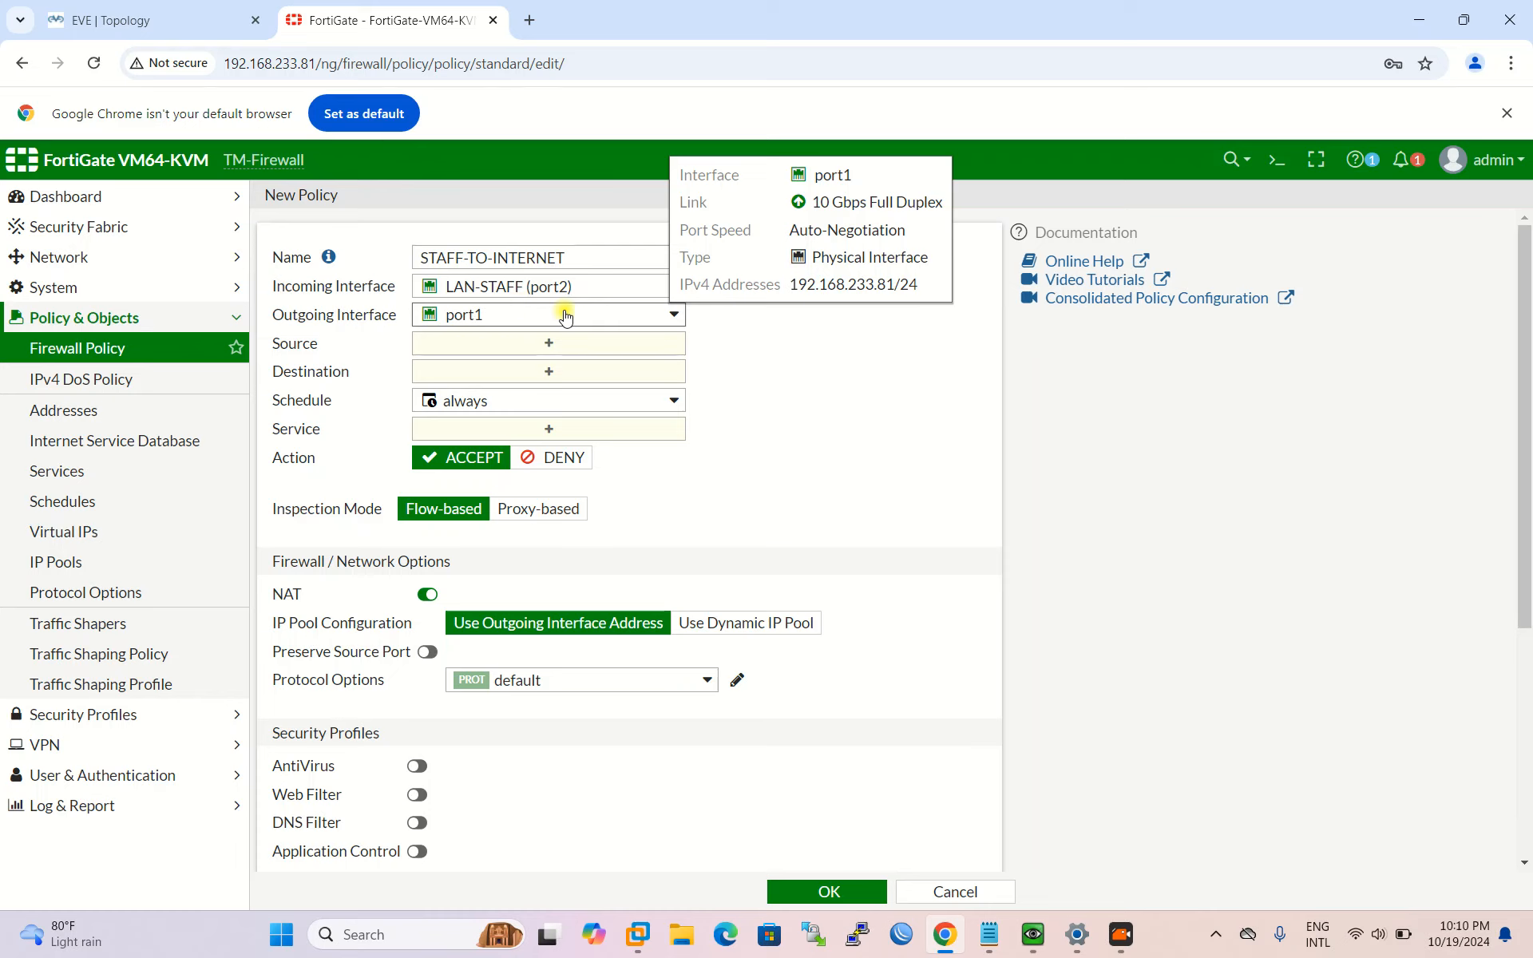
click(548, 343)
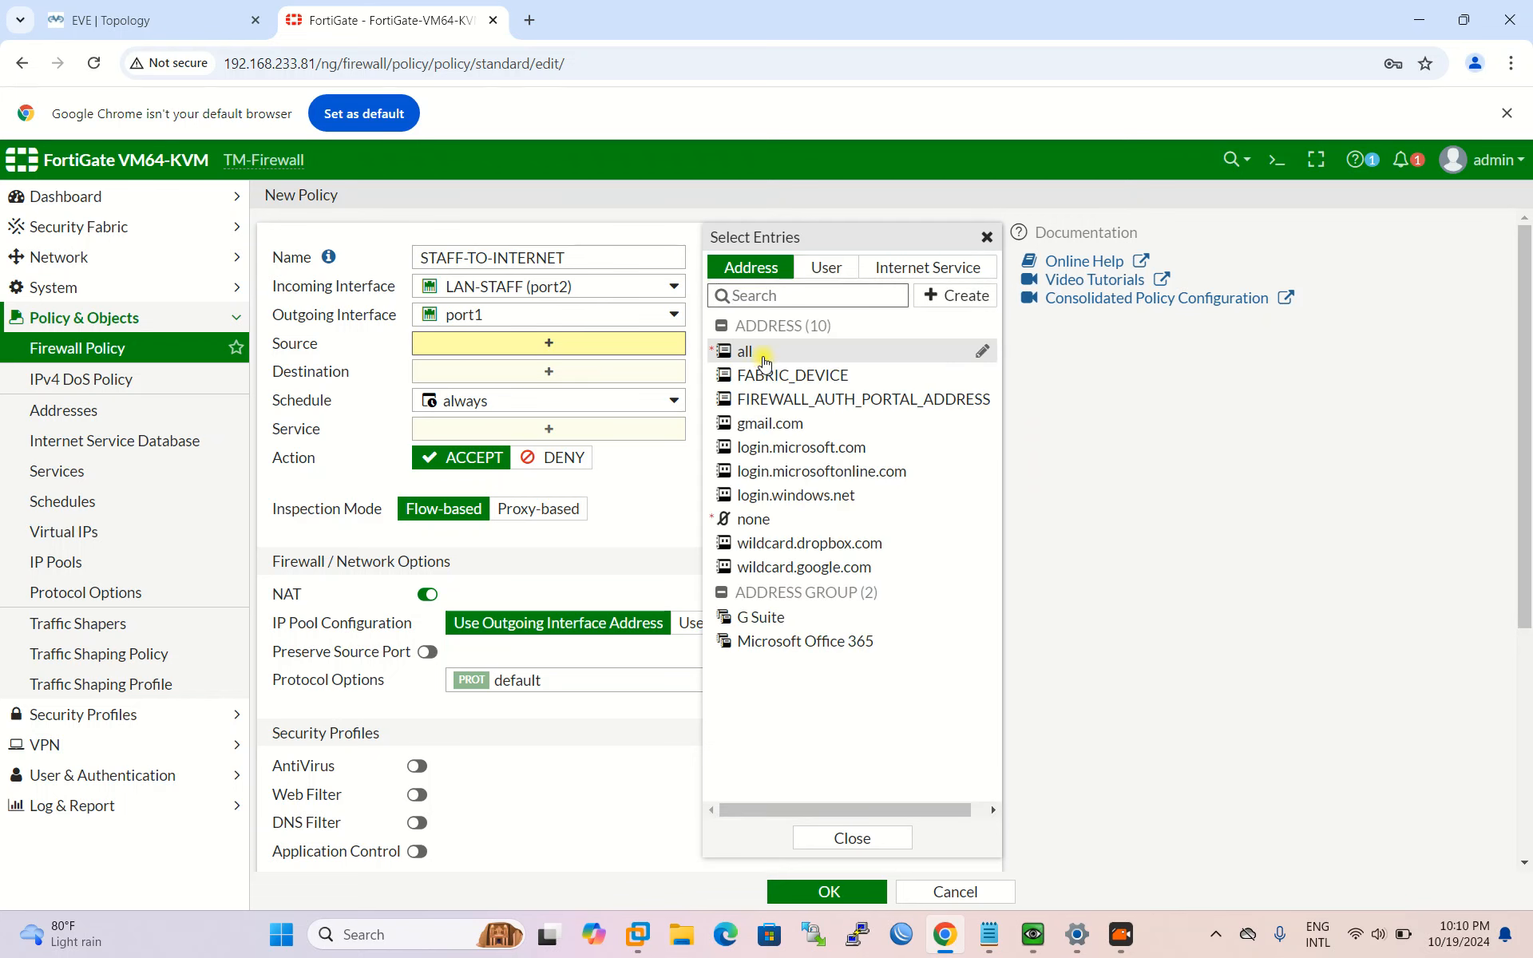
Step: Start a new address object named LAN-Sale from the source selection pane
mouse_move(765, 363)
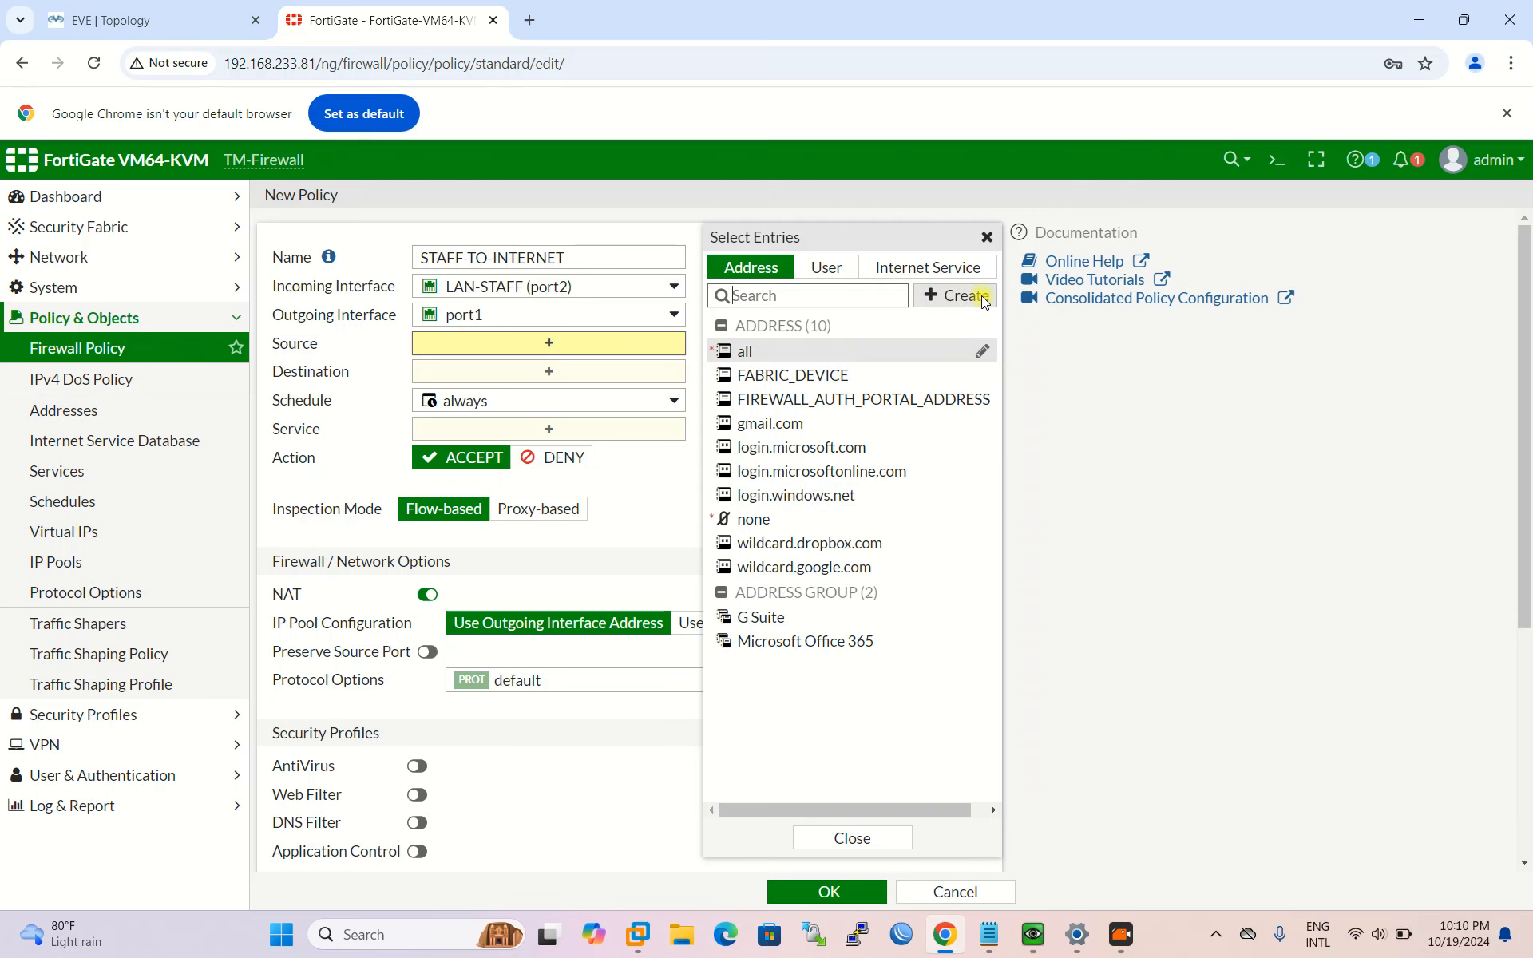
click(951, 296)
click(806, 356)
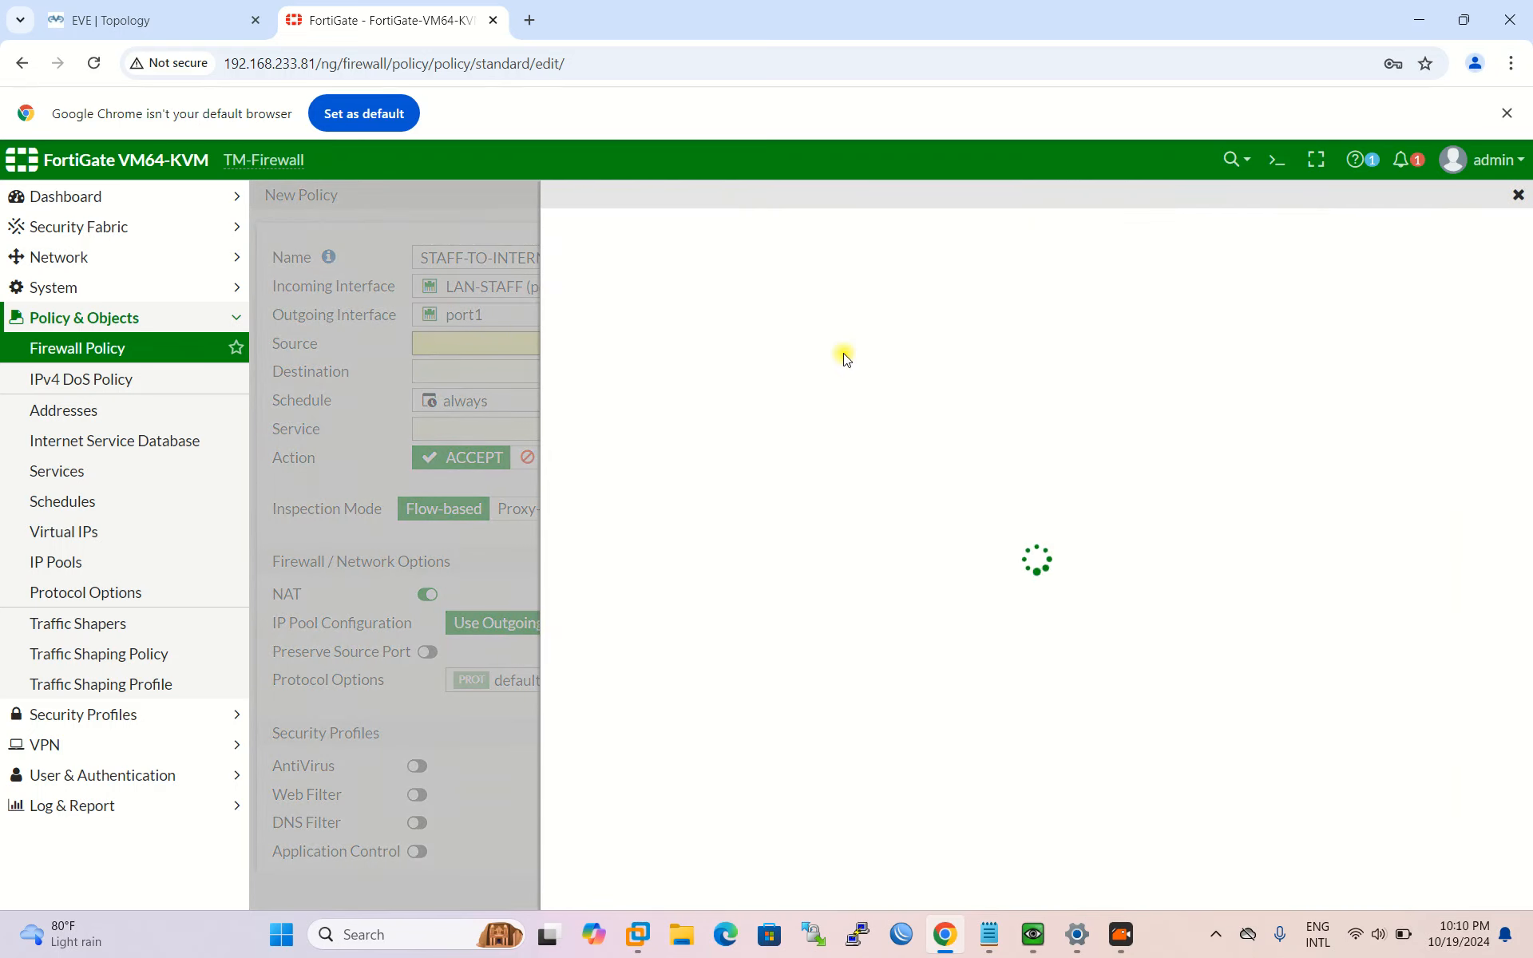
click(793, 239)
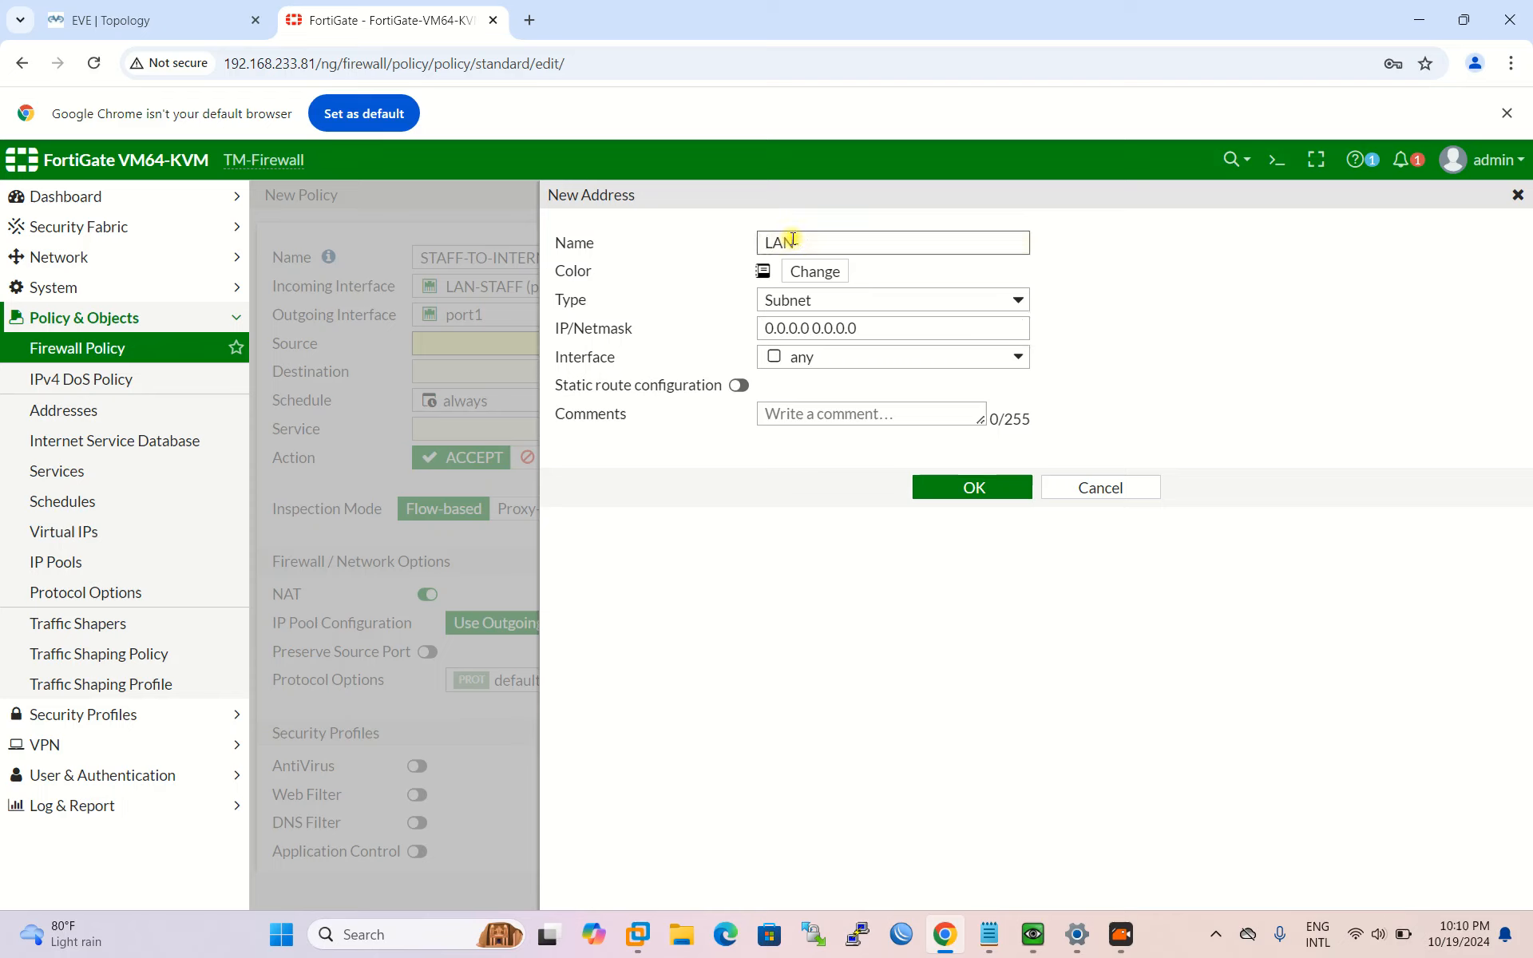
text(LAN-Sale)
Step: Set LAN-Sale to 172.16.16.0/24 on interface LAN-STAFF (port2) and save it
click(900, 326)
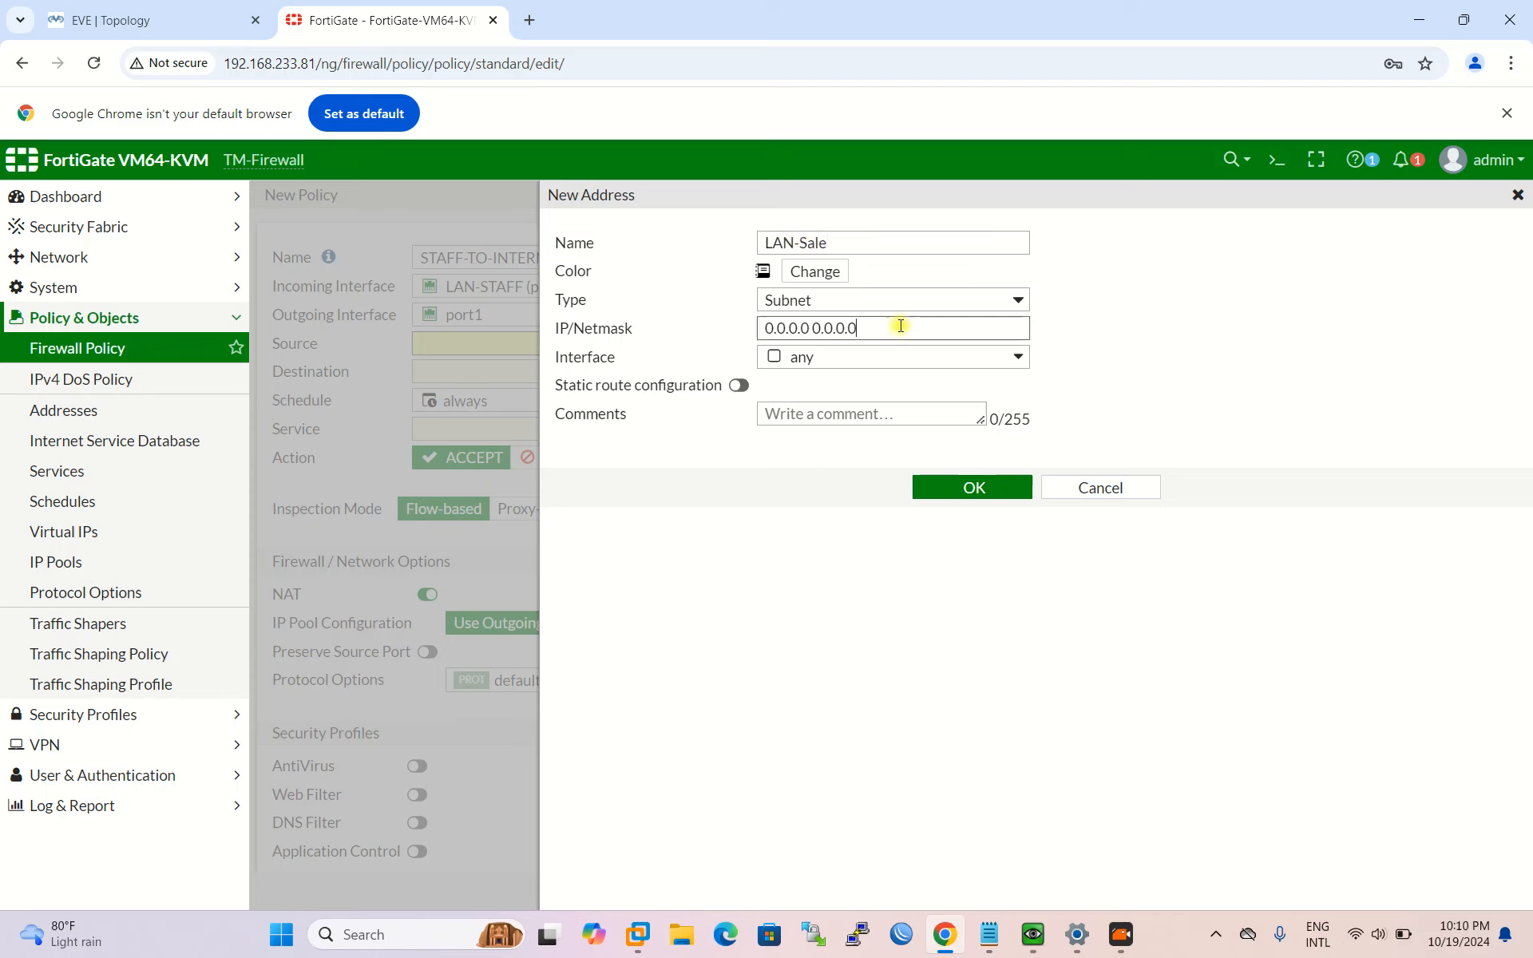
key(ctrl+a)
text(1)
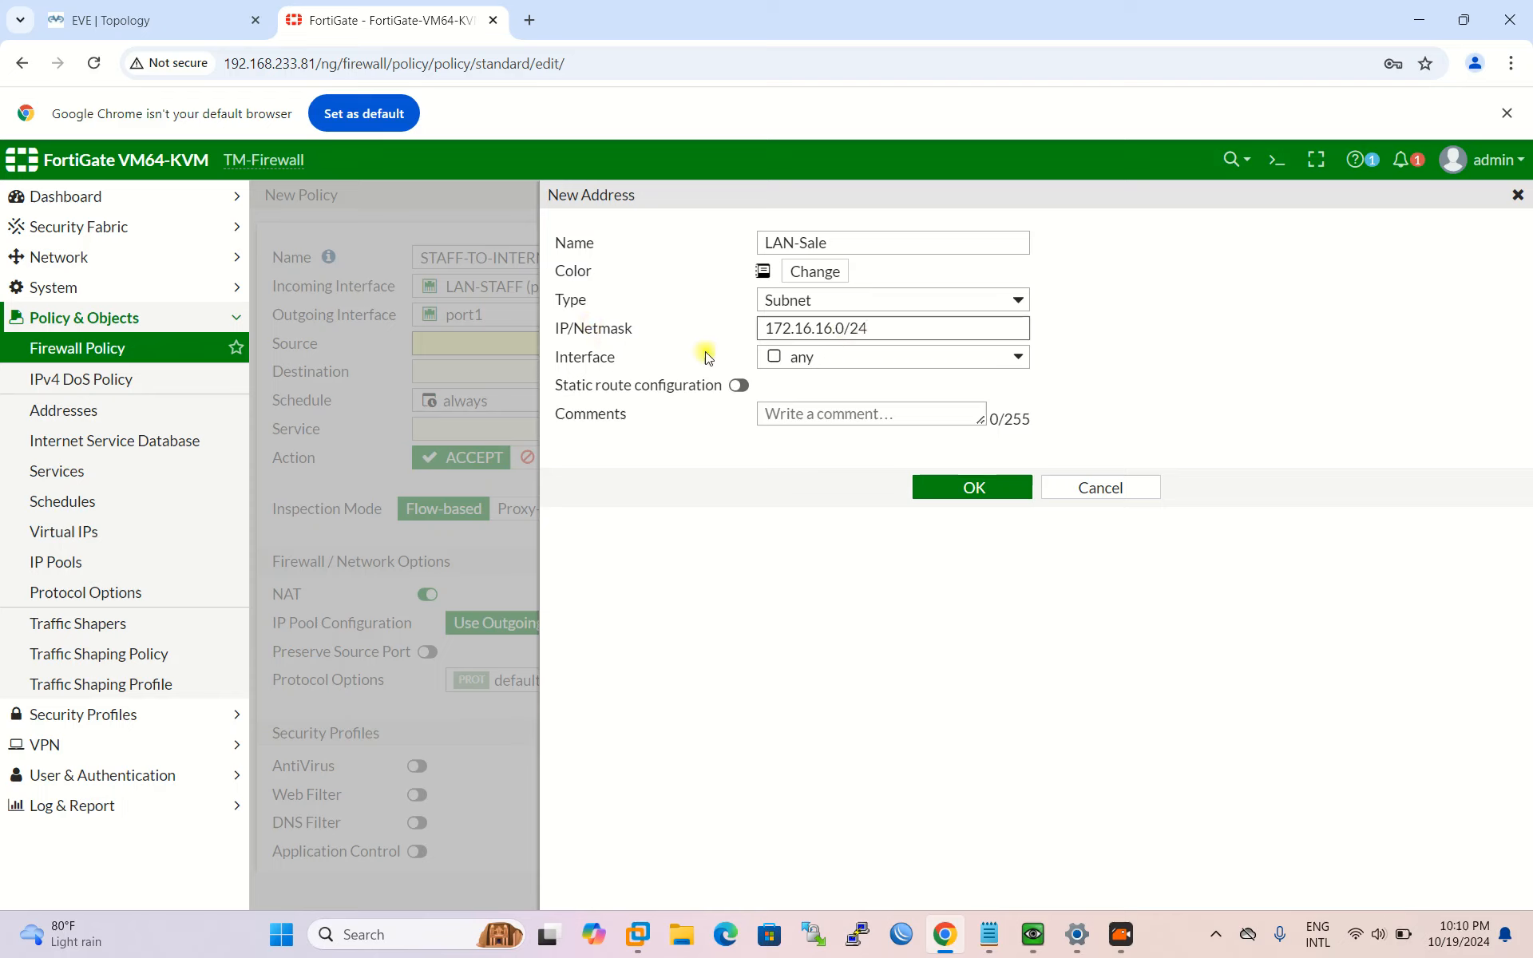
click(822, 359)
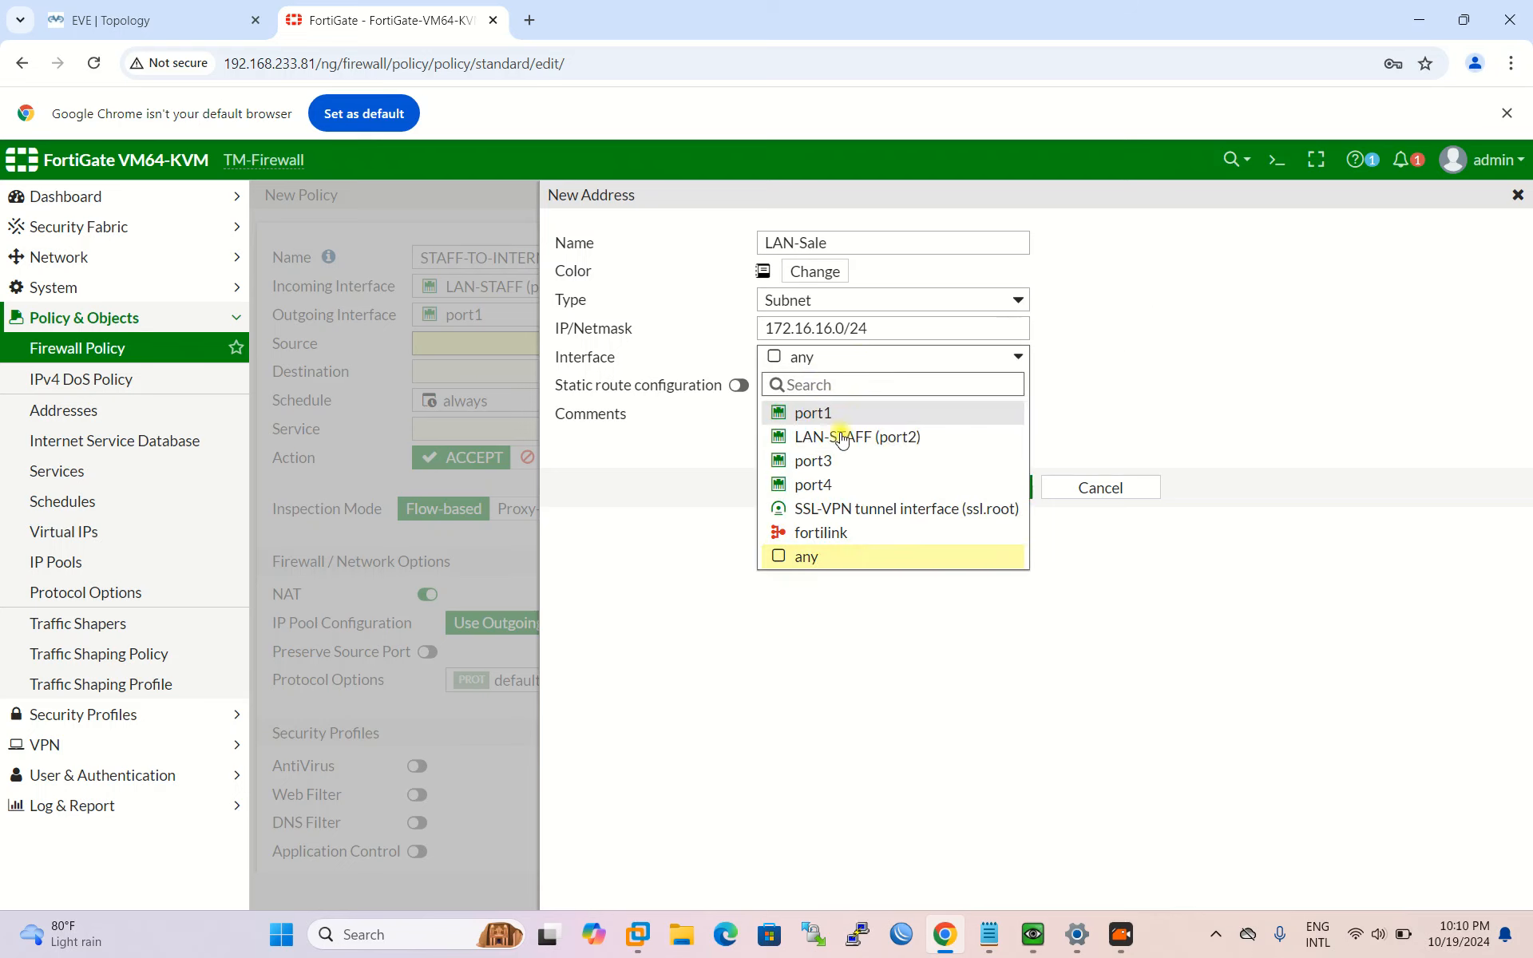
click(893, 441)
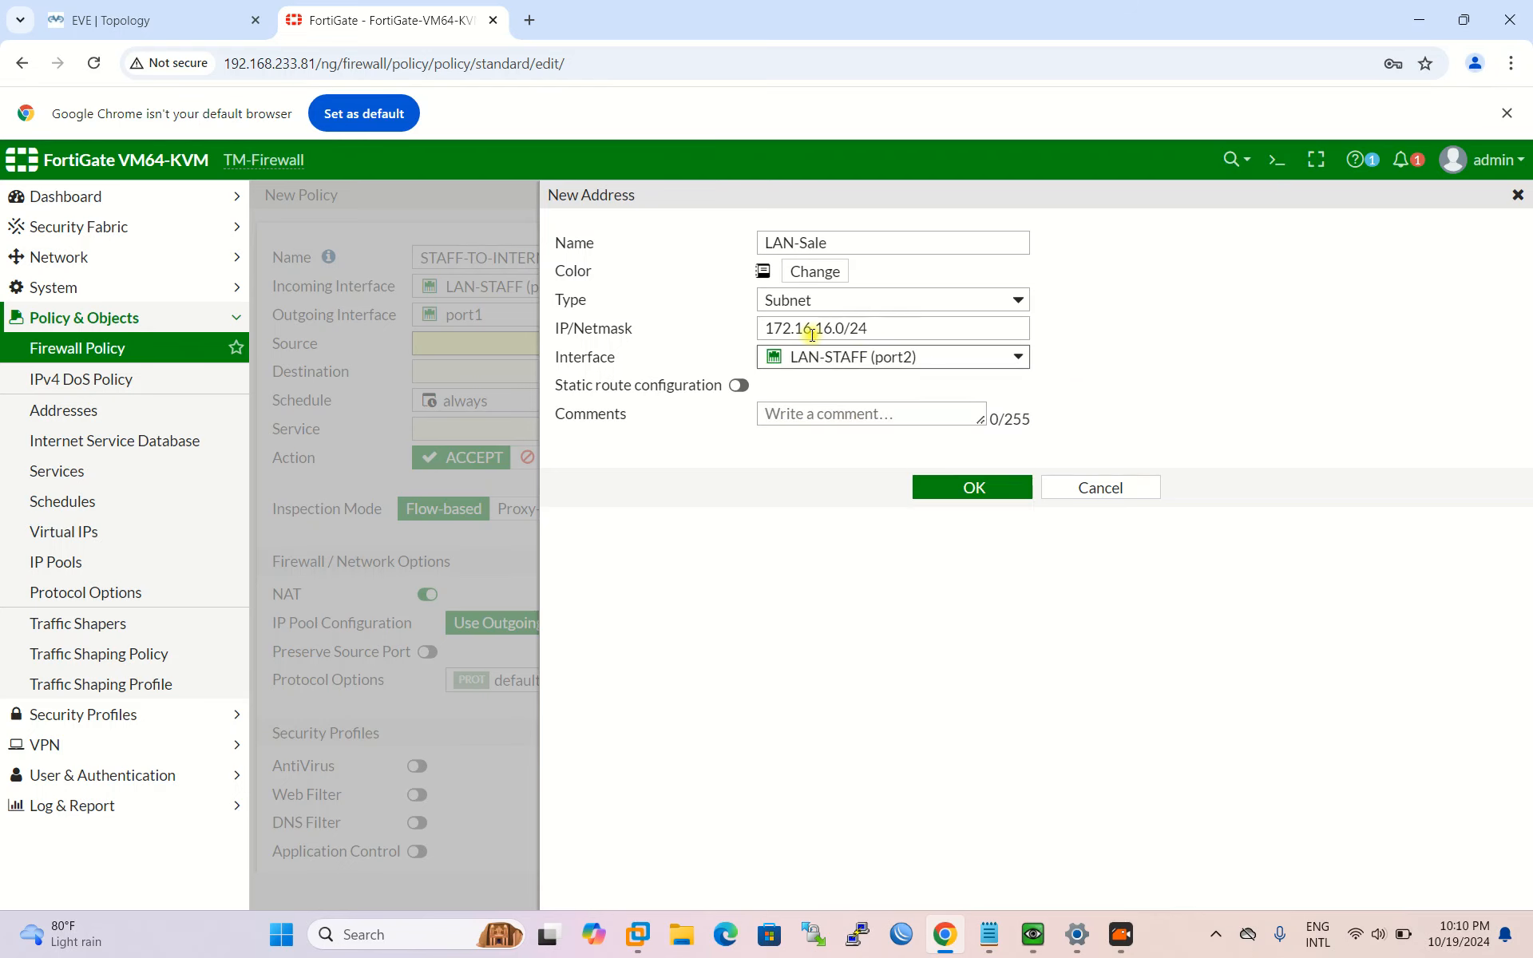
drag(951, 329, 626, 332)
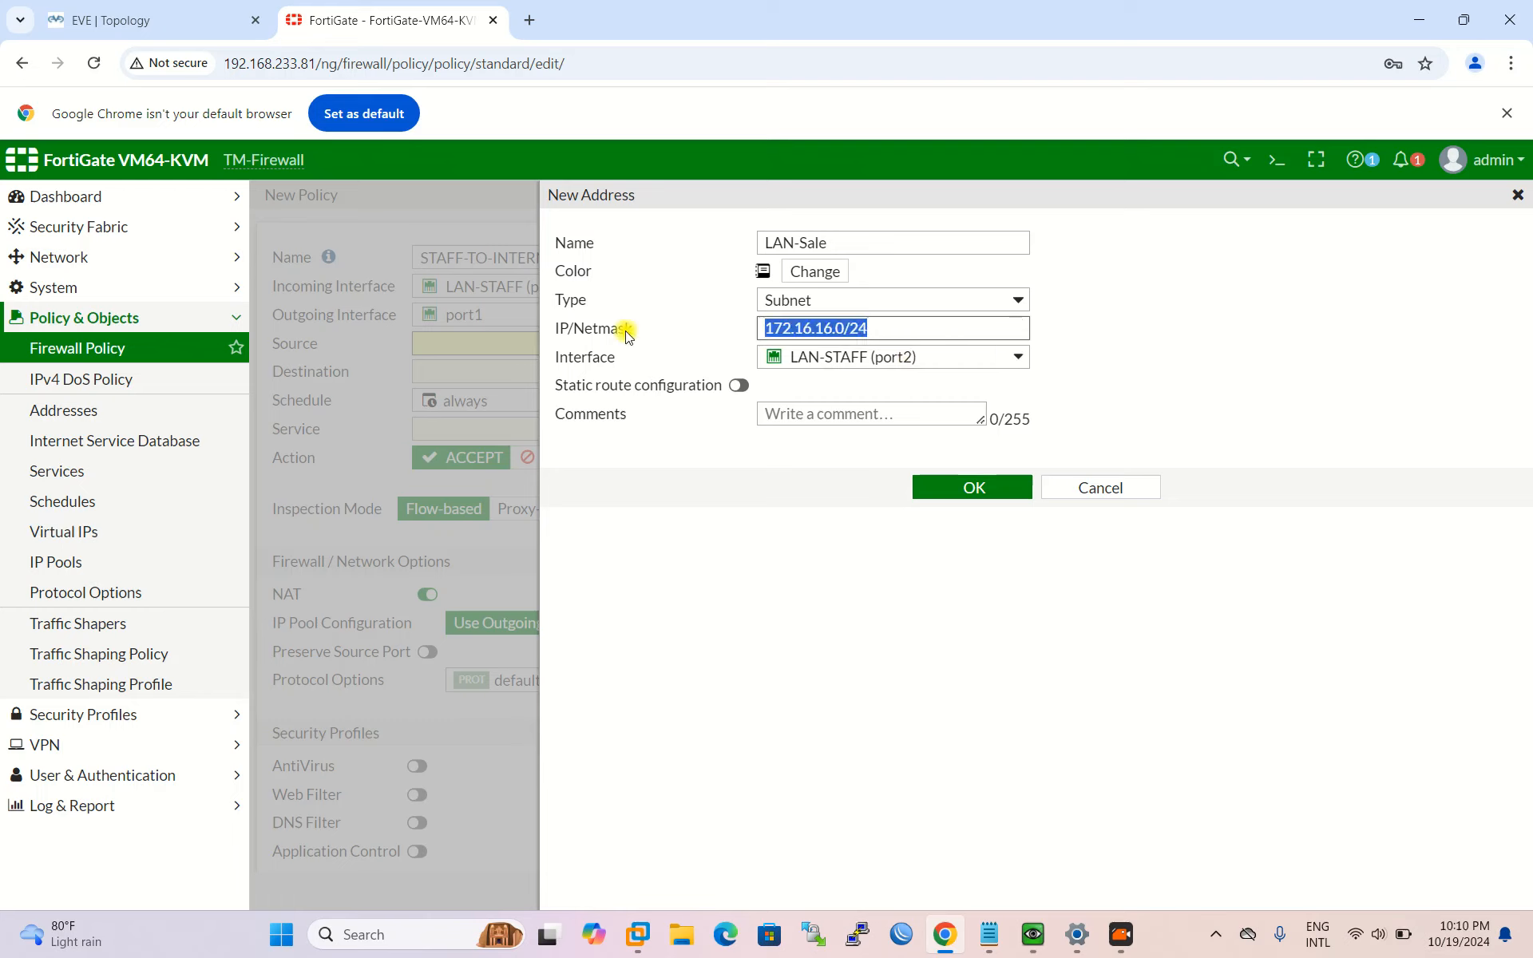
drag(892, 328, 639, 328)
click(990, 490)
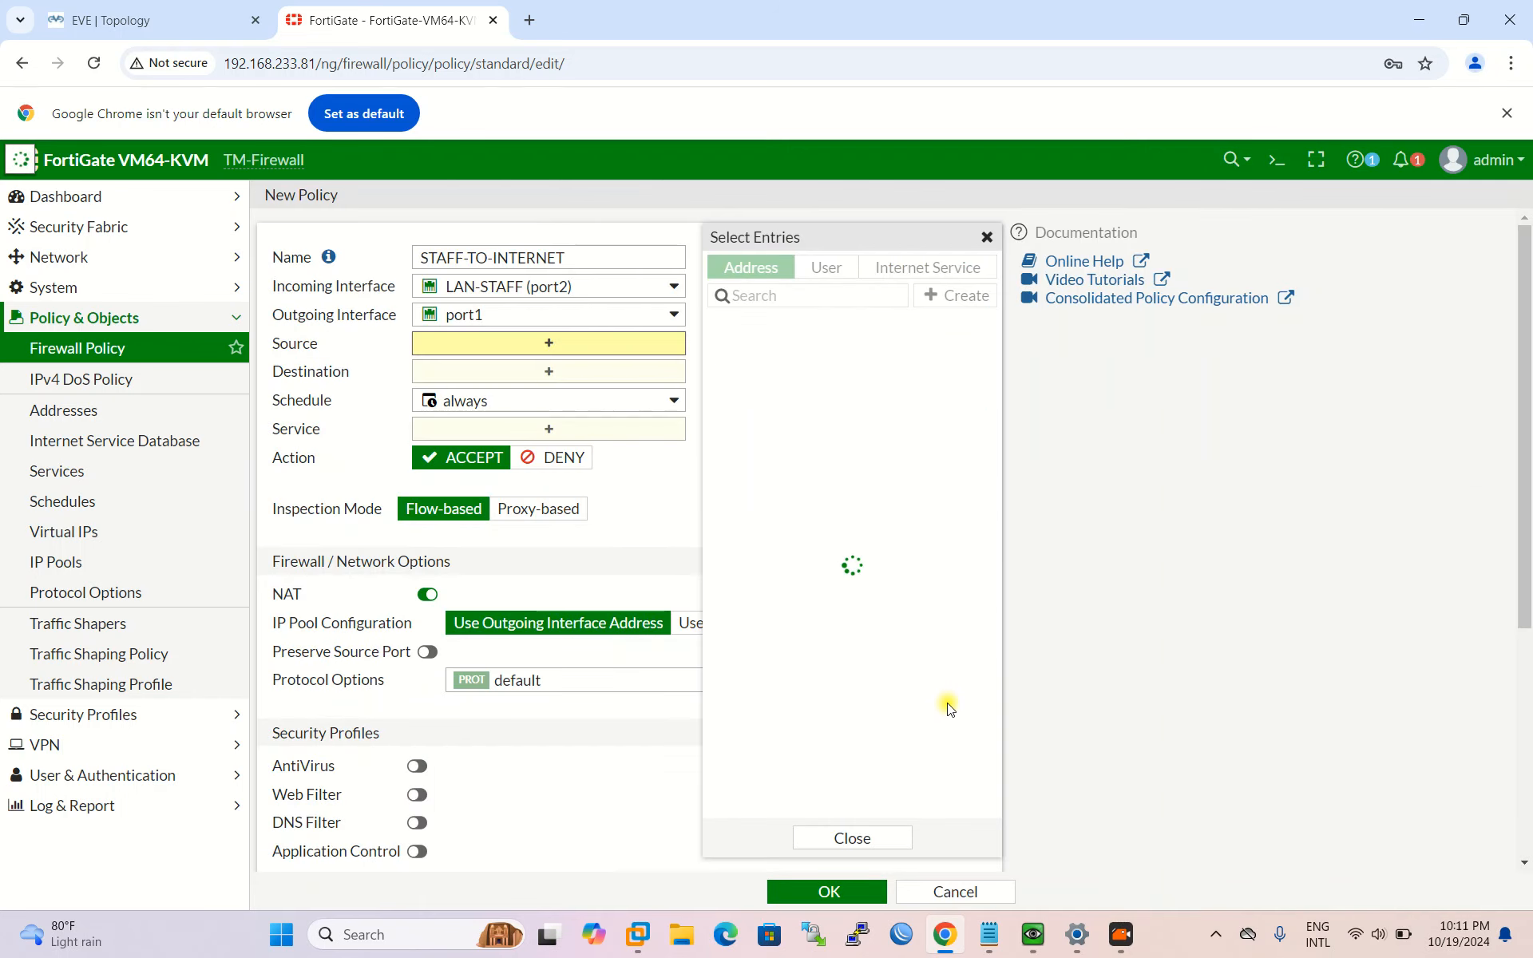
Step: Set the policy's source to LAN-Sale and its destination to all
click(789, 449)
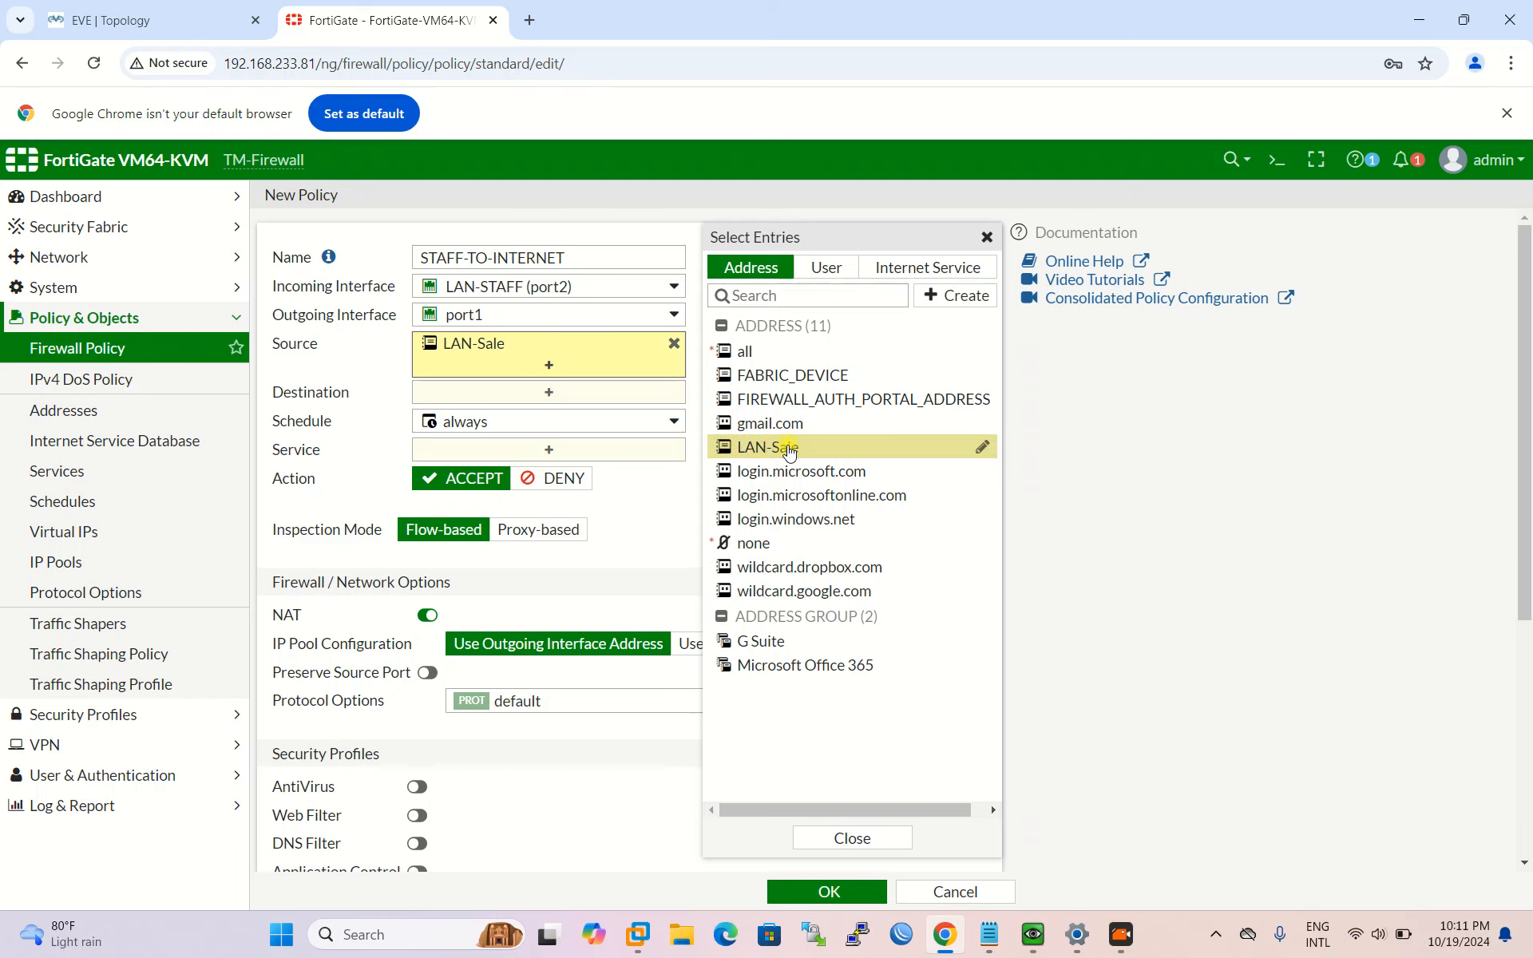
click(320, 364)
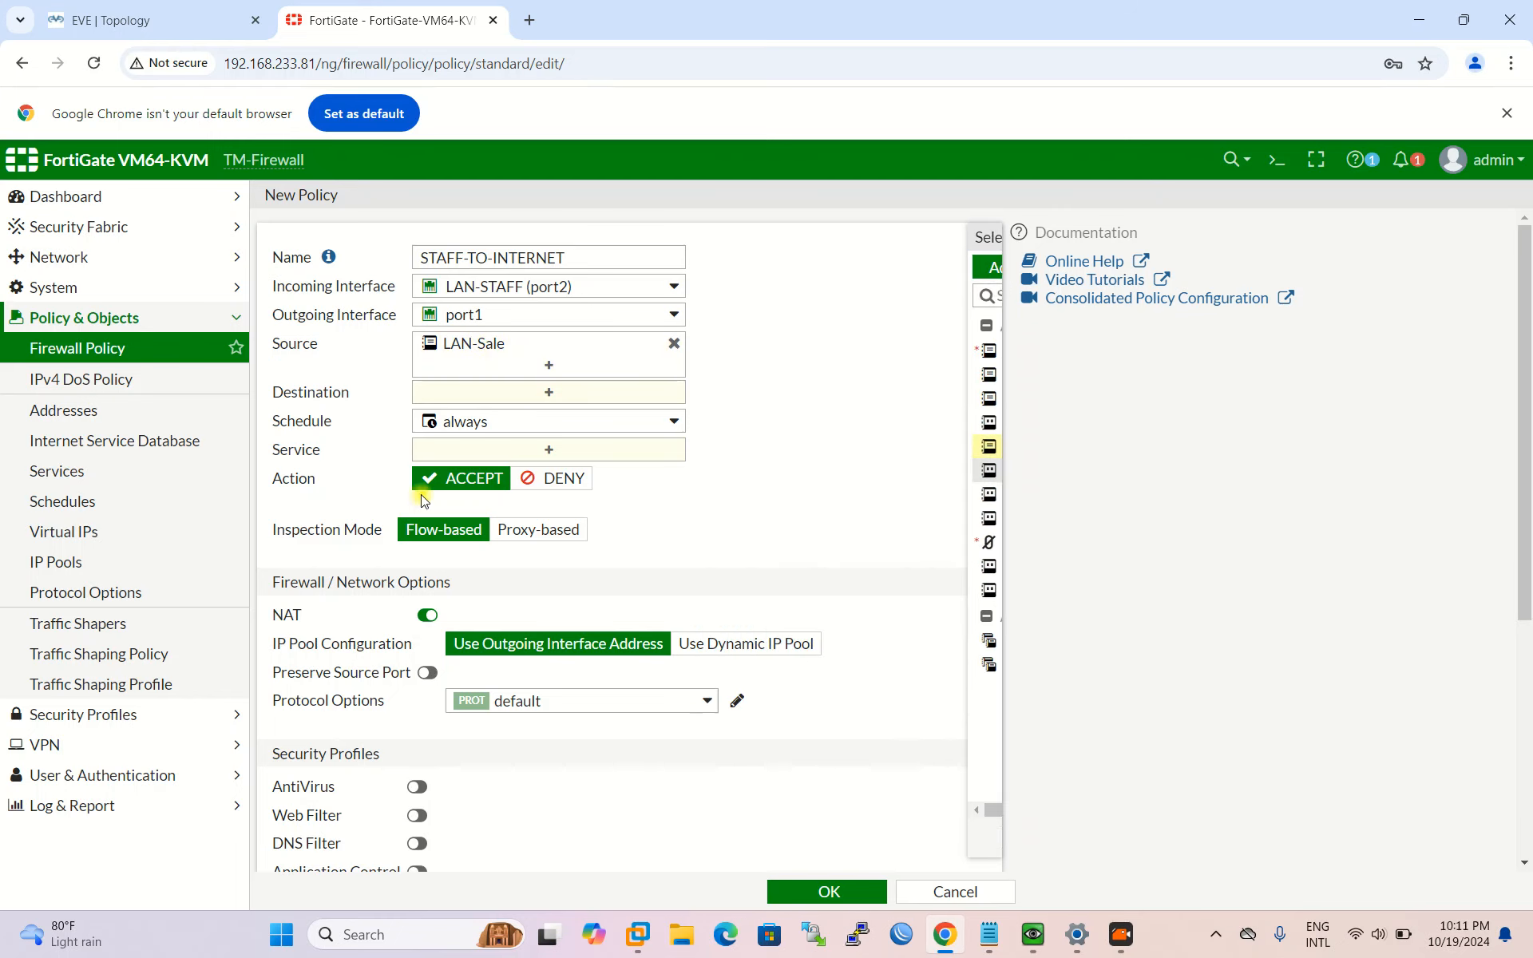
click(549, 395)
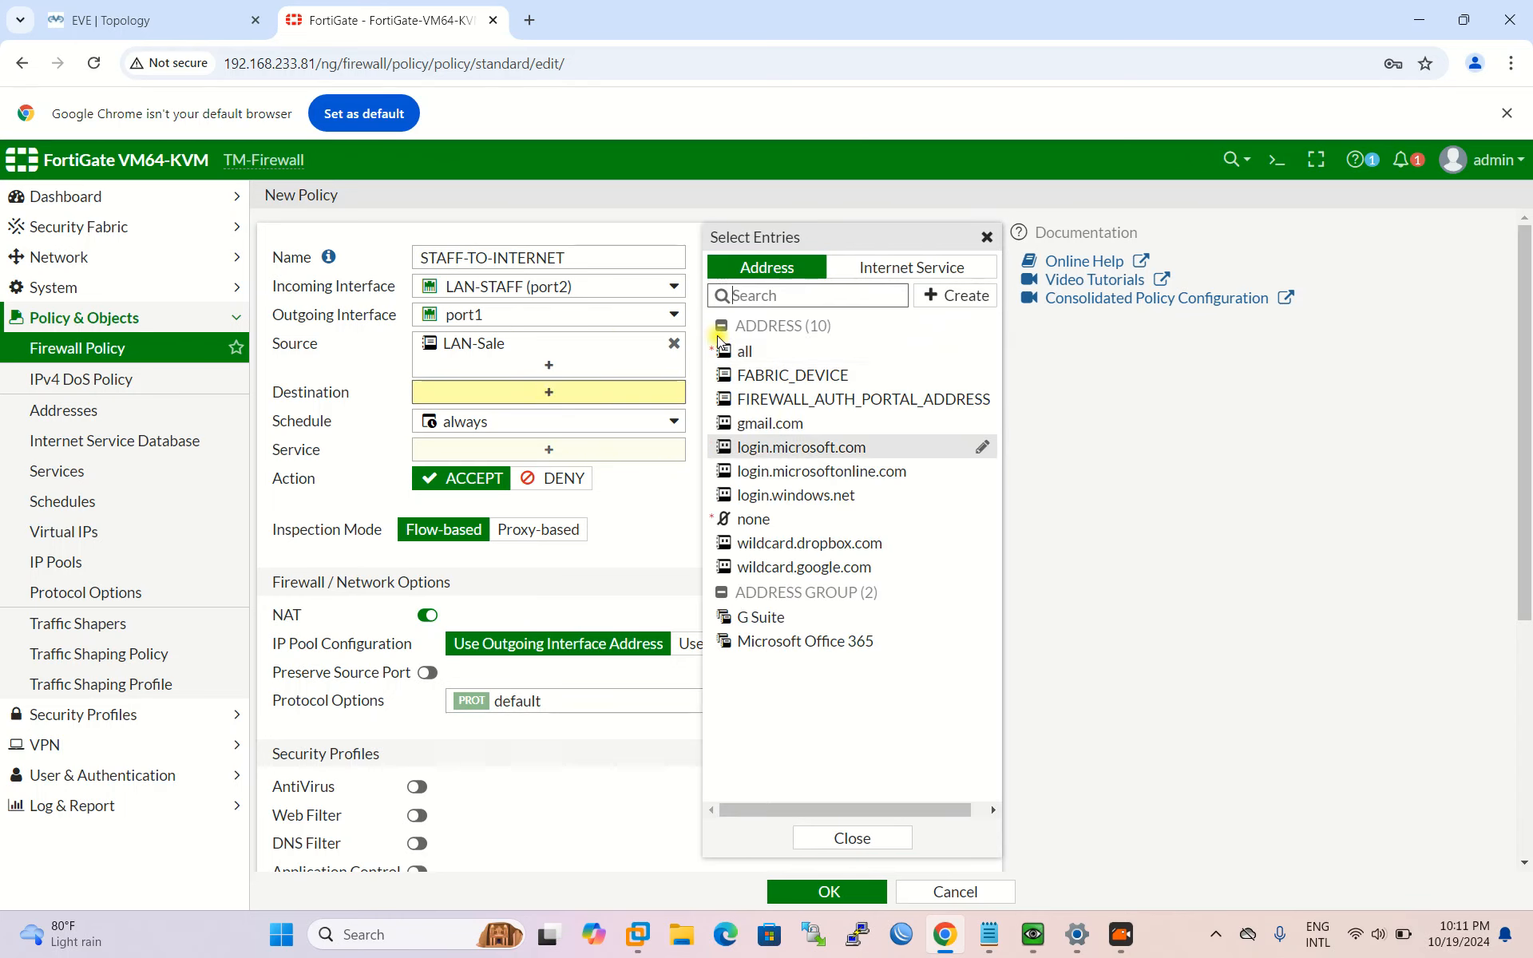
click(816, 355)
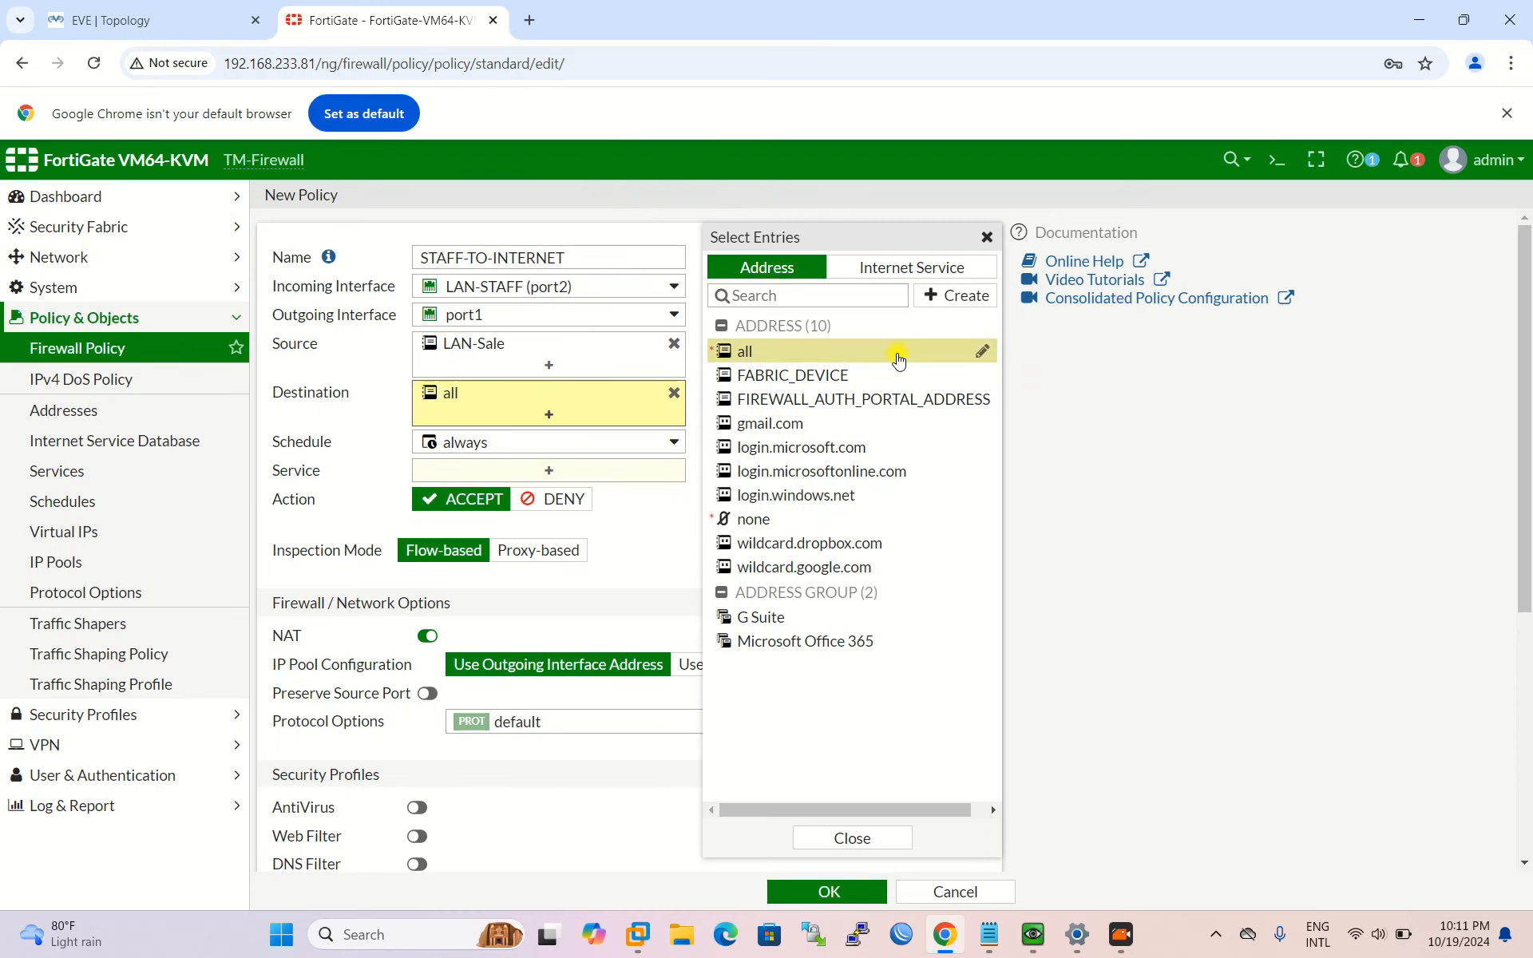
Step: Set the policy's service to ALL
click(313, 409)
click(556, 472)
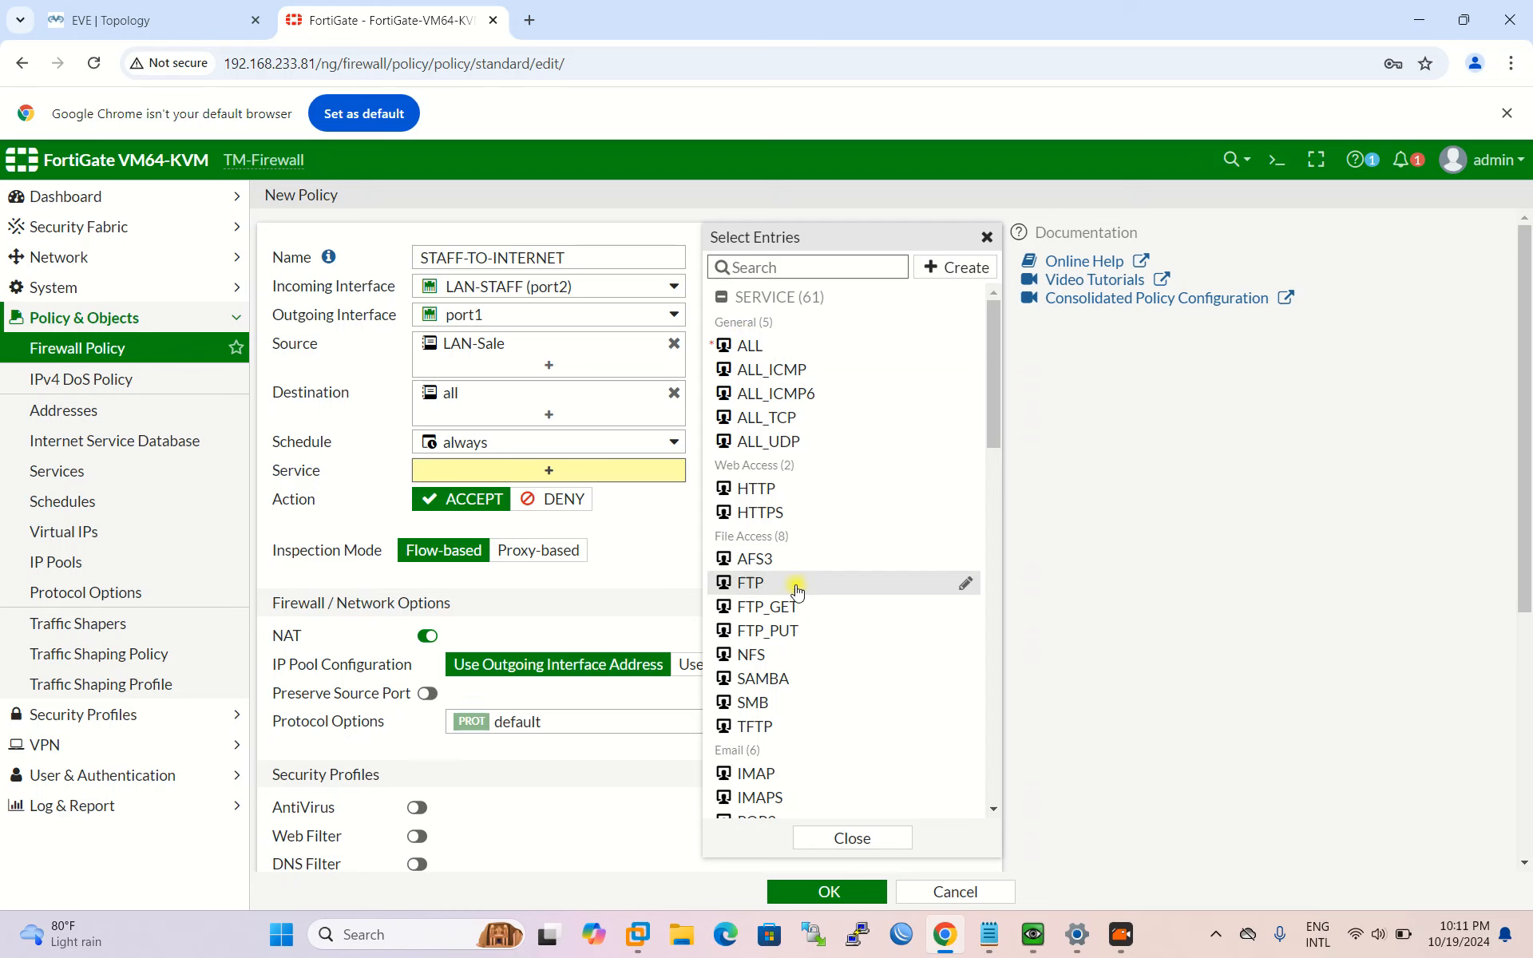
scroll(807, 631, down, 3)
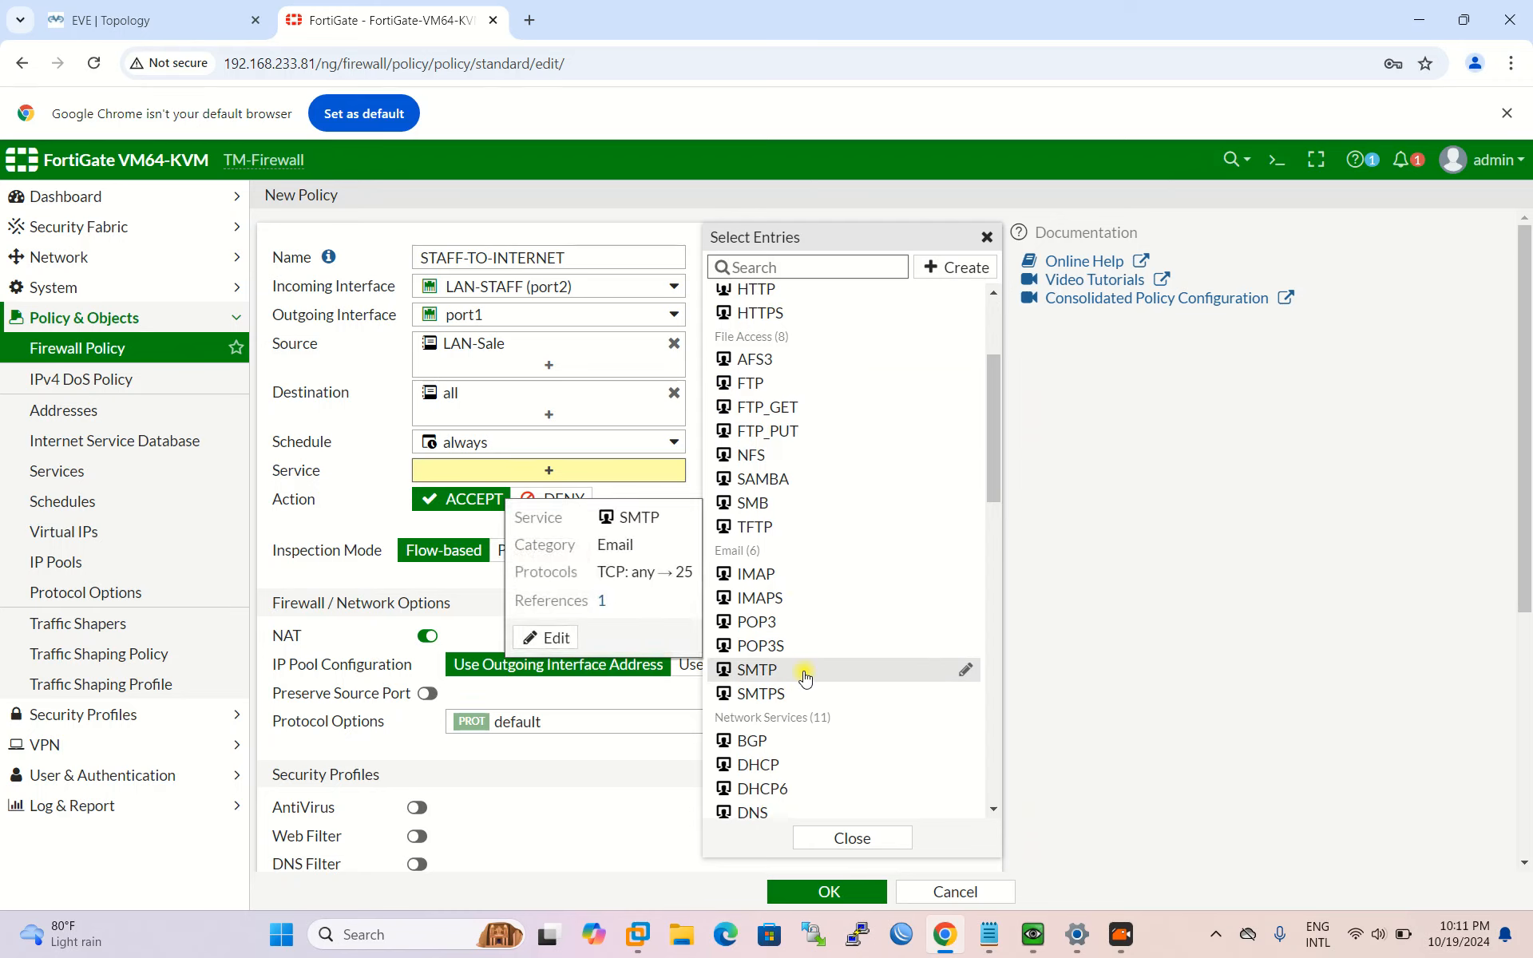
scroll(806, 670, up, 3)
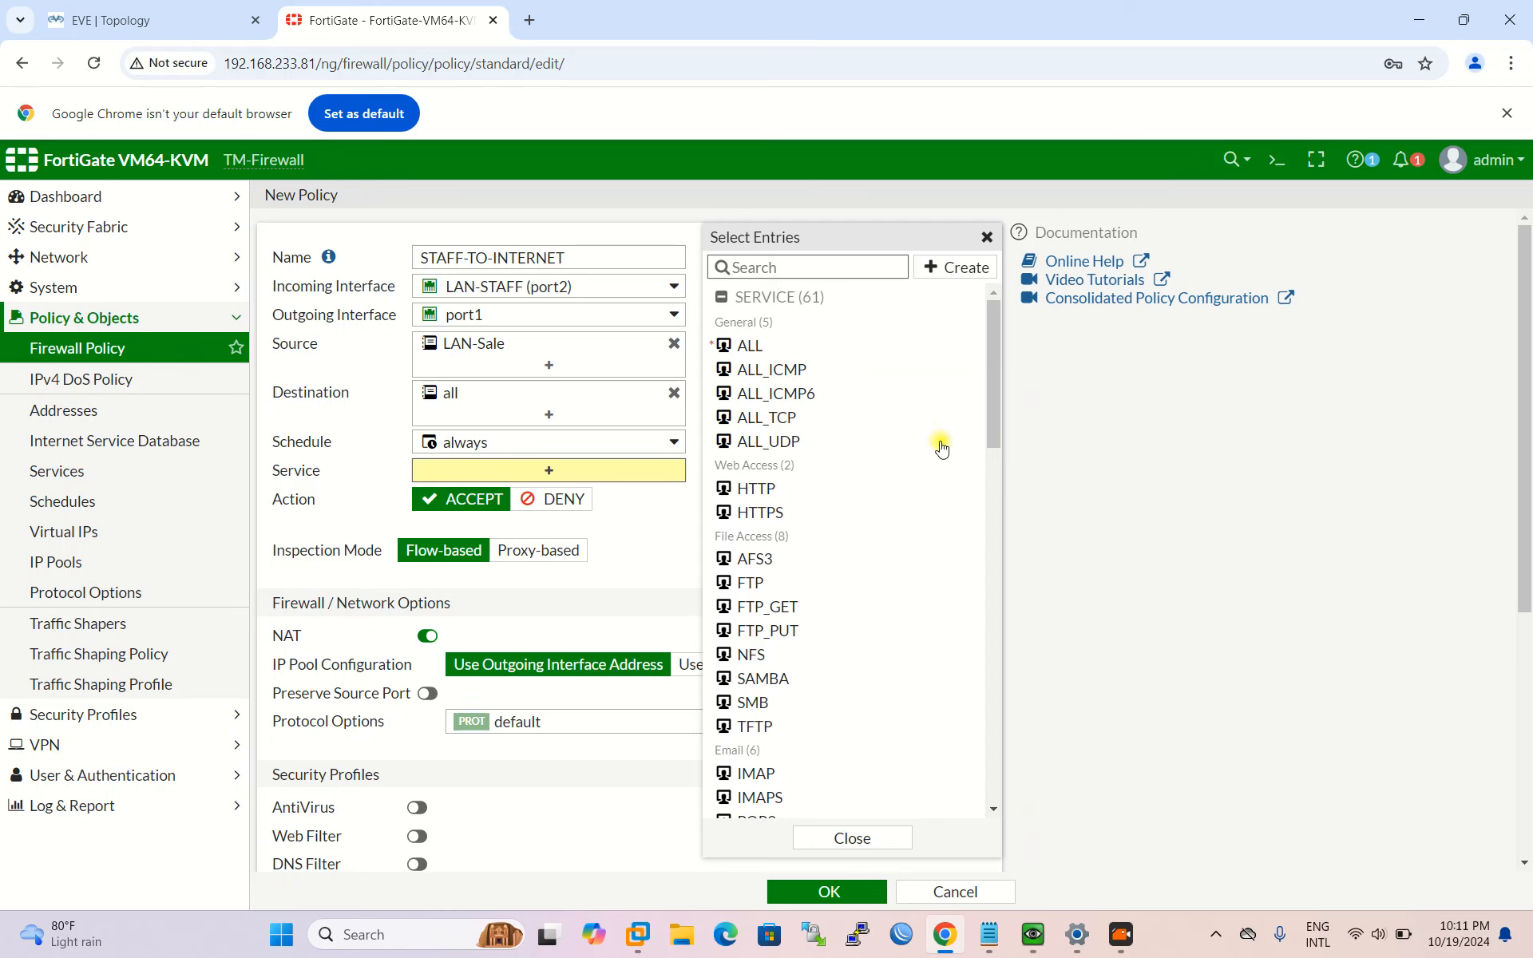
click(770, 345)
click(369, 504)
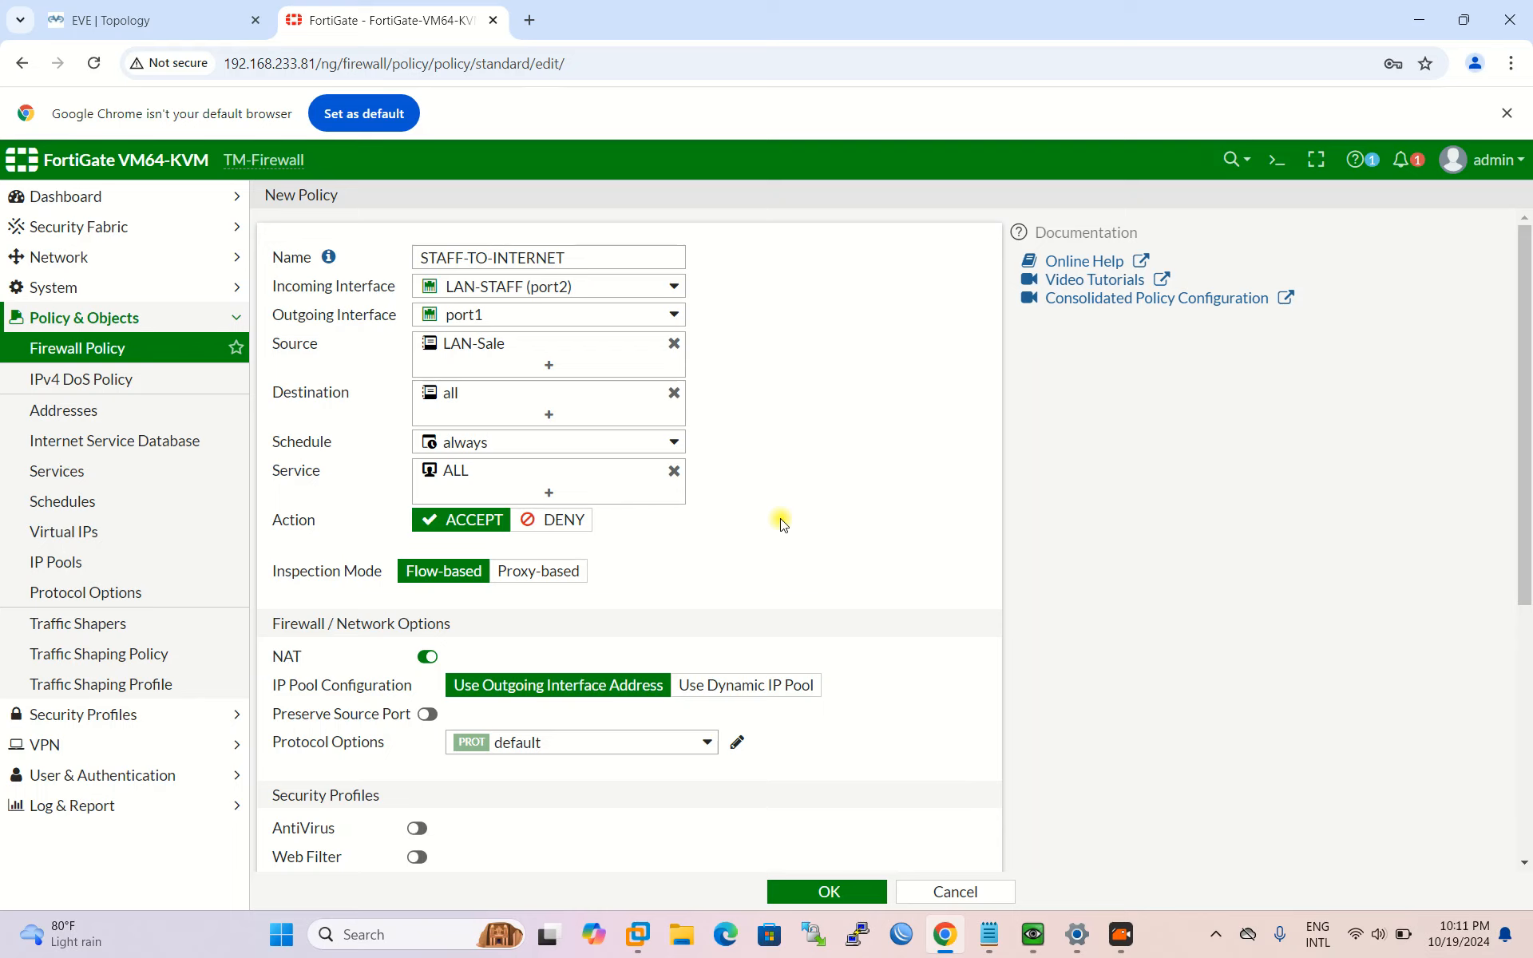
Step: Review the protocol options setting without changing it
scroll(781, 523, down, 1)
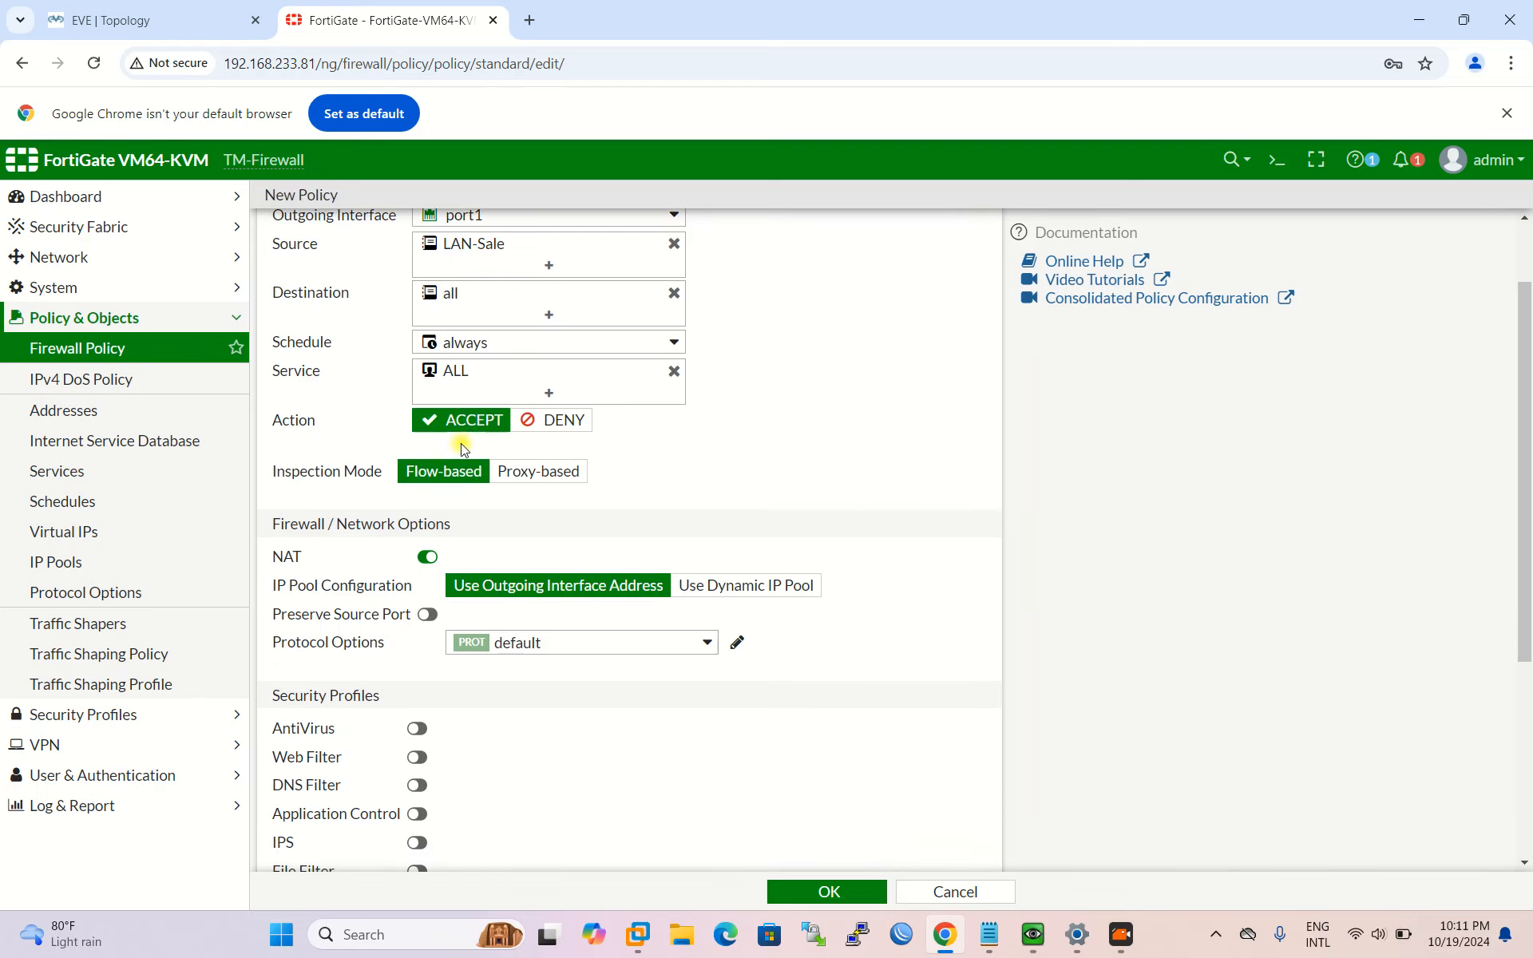
scroll(726, 476, down, 1)
scroll(626, 472, down, 1)
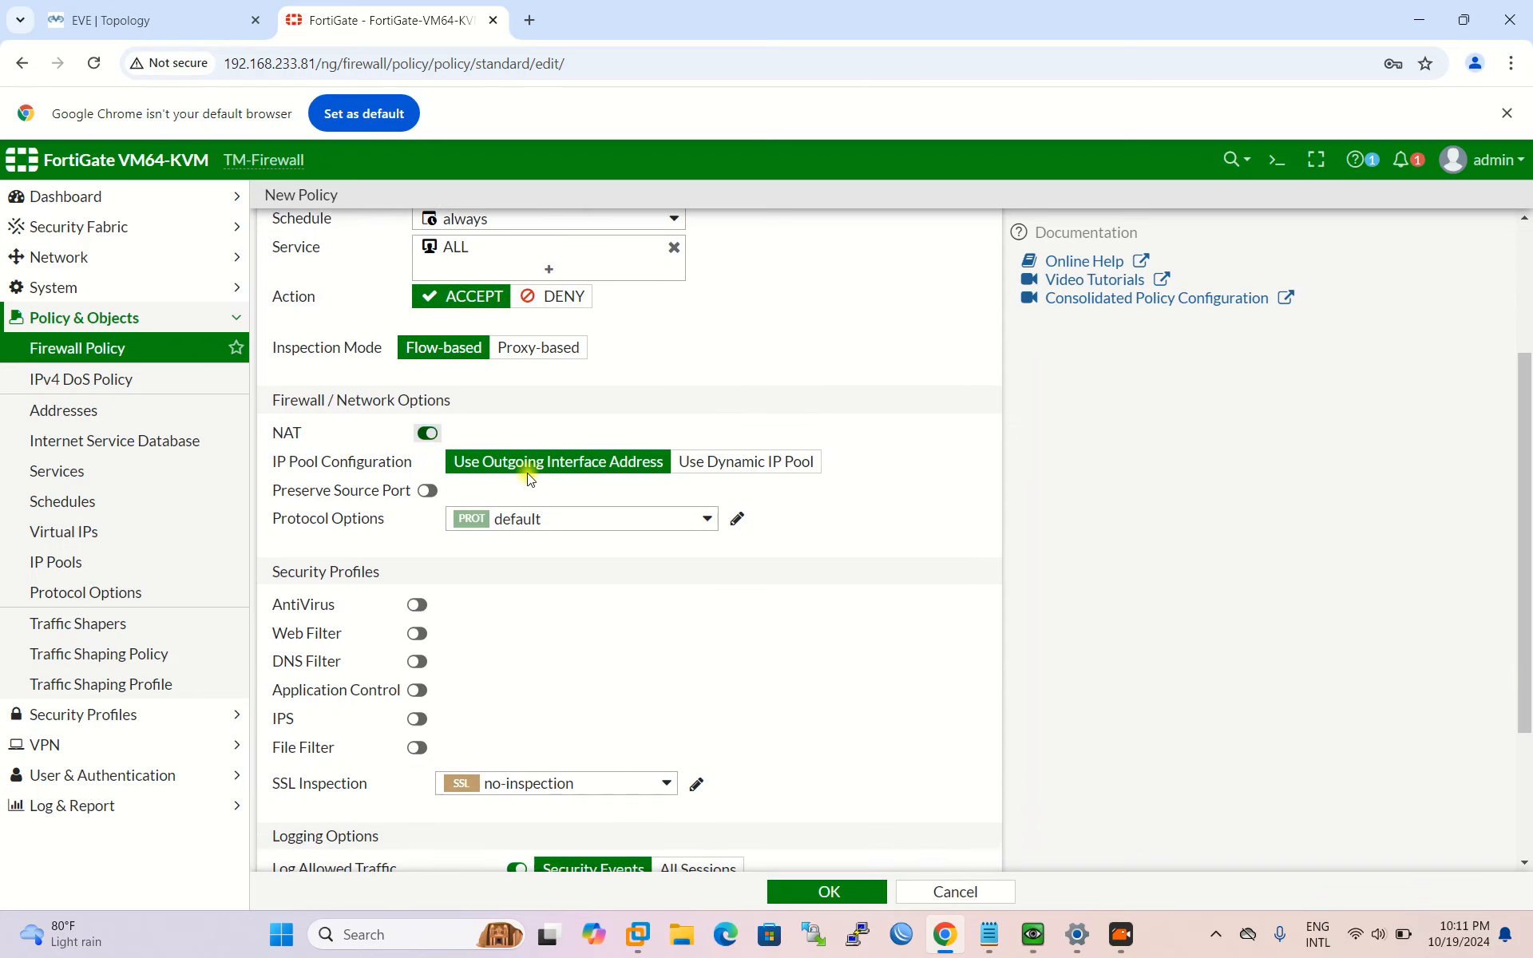
click(650, 441)
click(601, 554)
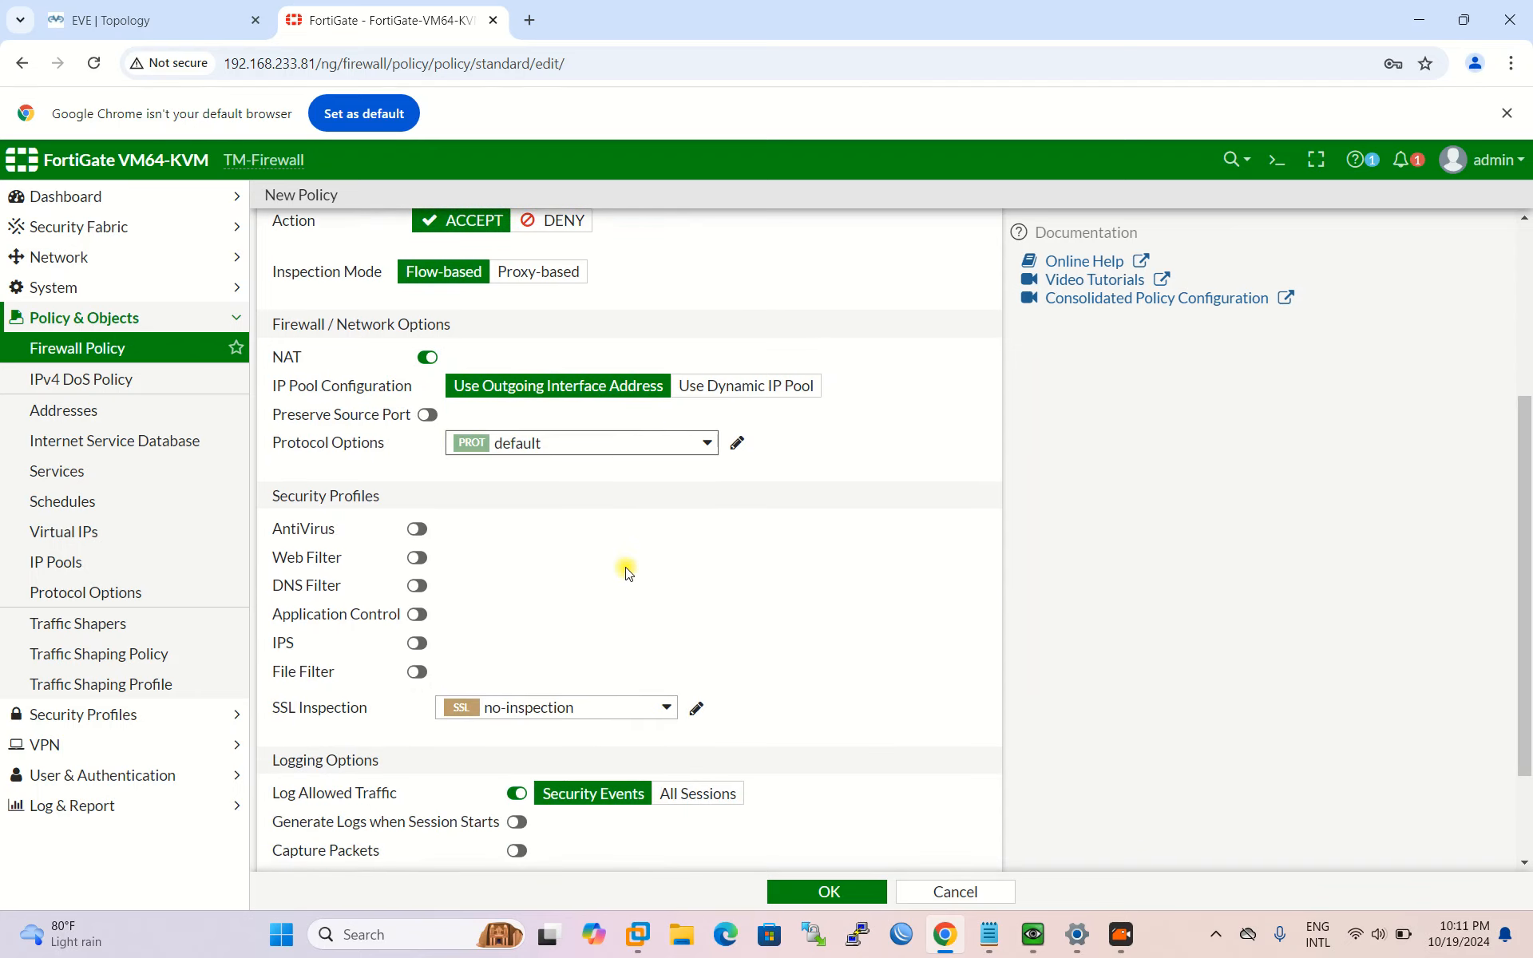
scroll(626, 570, down, 1)
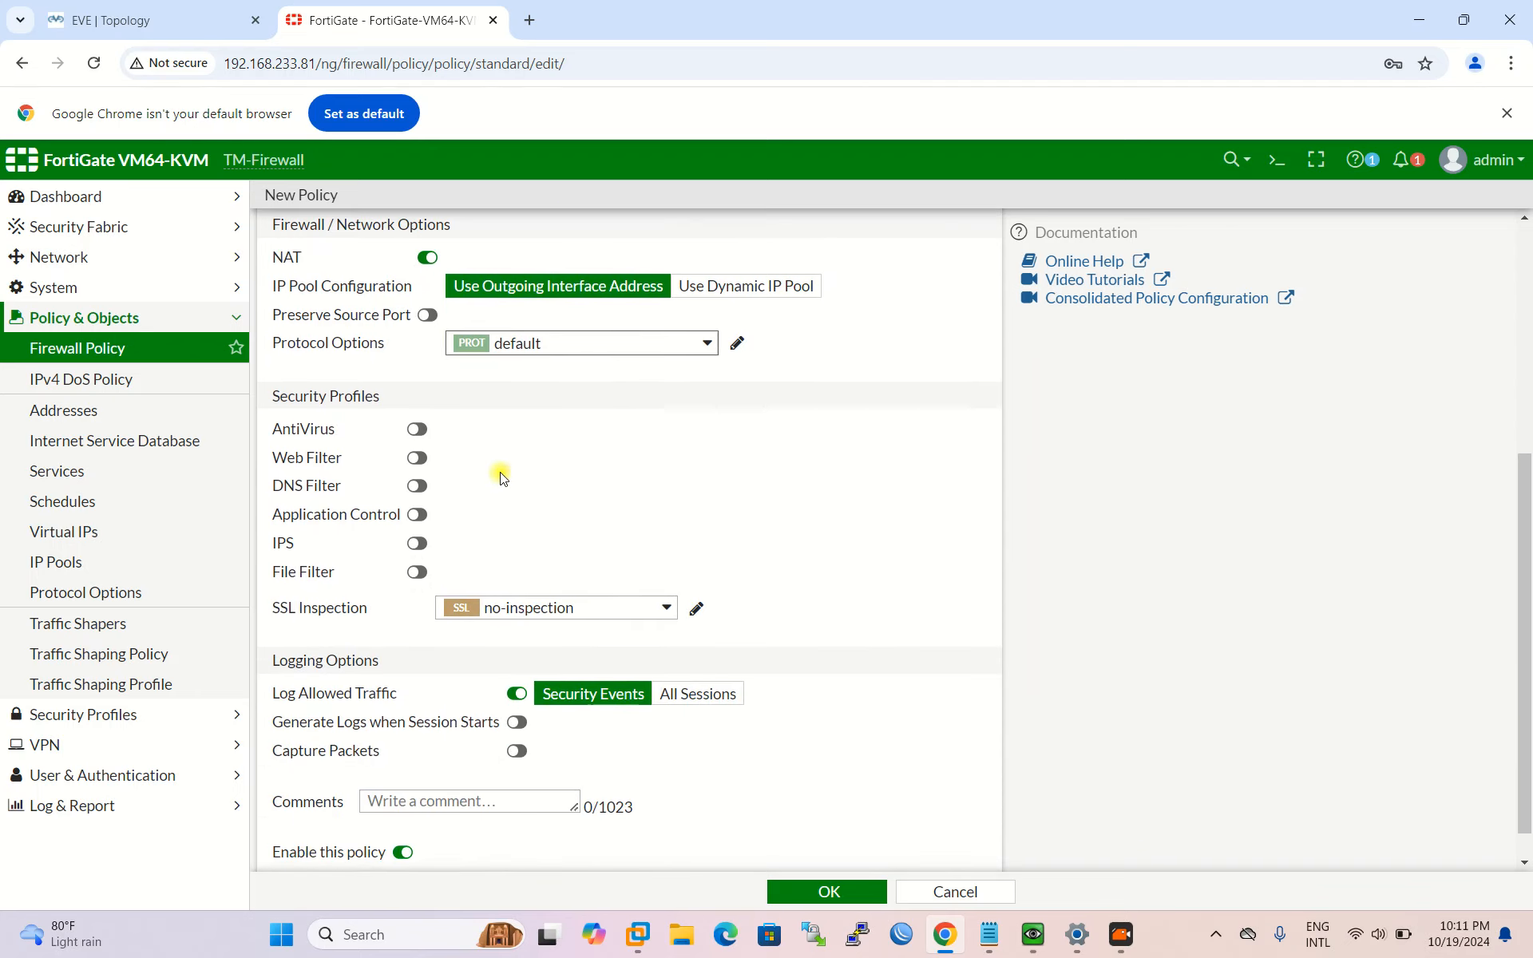
Step: Toggle AntiVirus, Web Filter and DNS Filter on, then turn them all back off
click(416, 429)
click(417, 459)
click(416, 460)
click(417, 485)
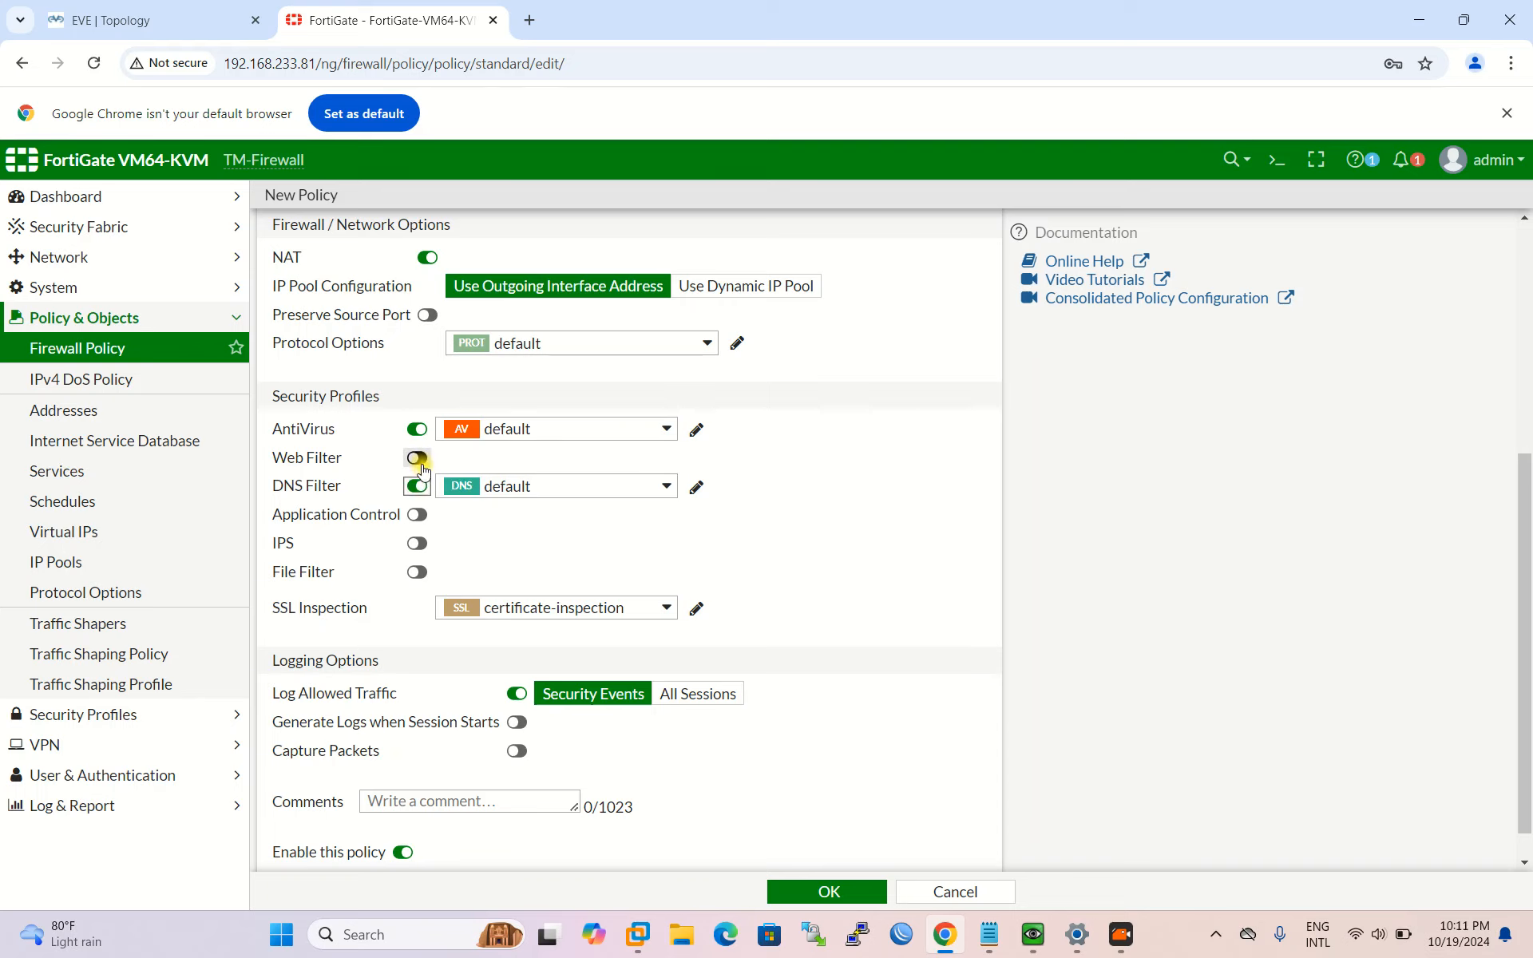
click(417, 458)
click(416, 429)
click(416, 460)
click(416, 485)
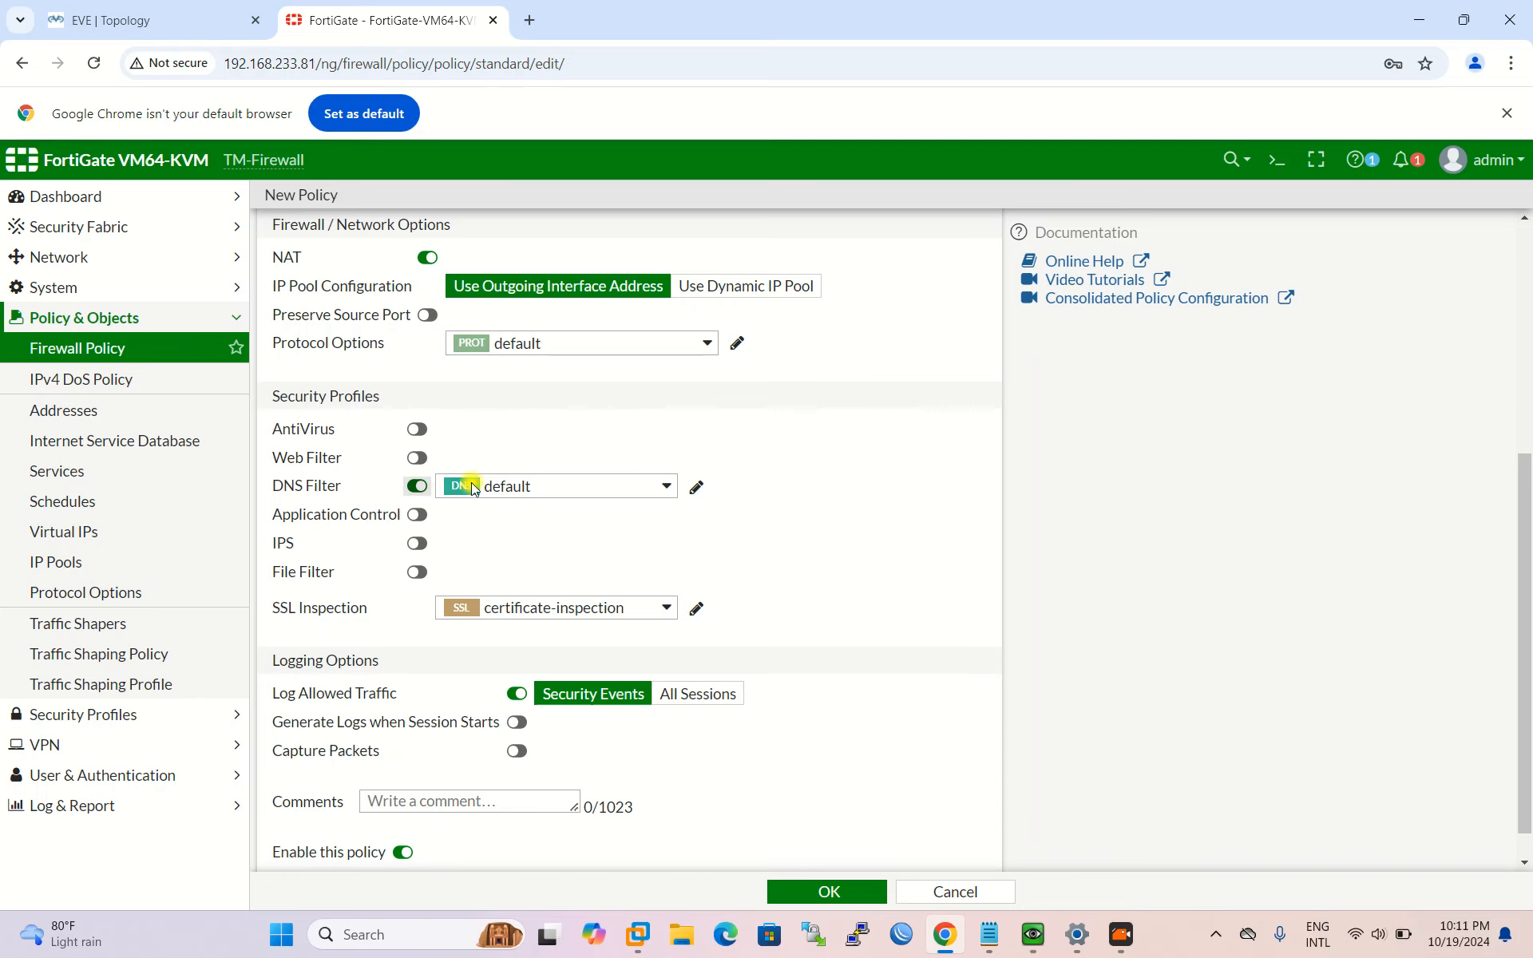
Step: Save the STAFF-TO-INTERNET policy
scroll(594, 523, down, 1)
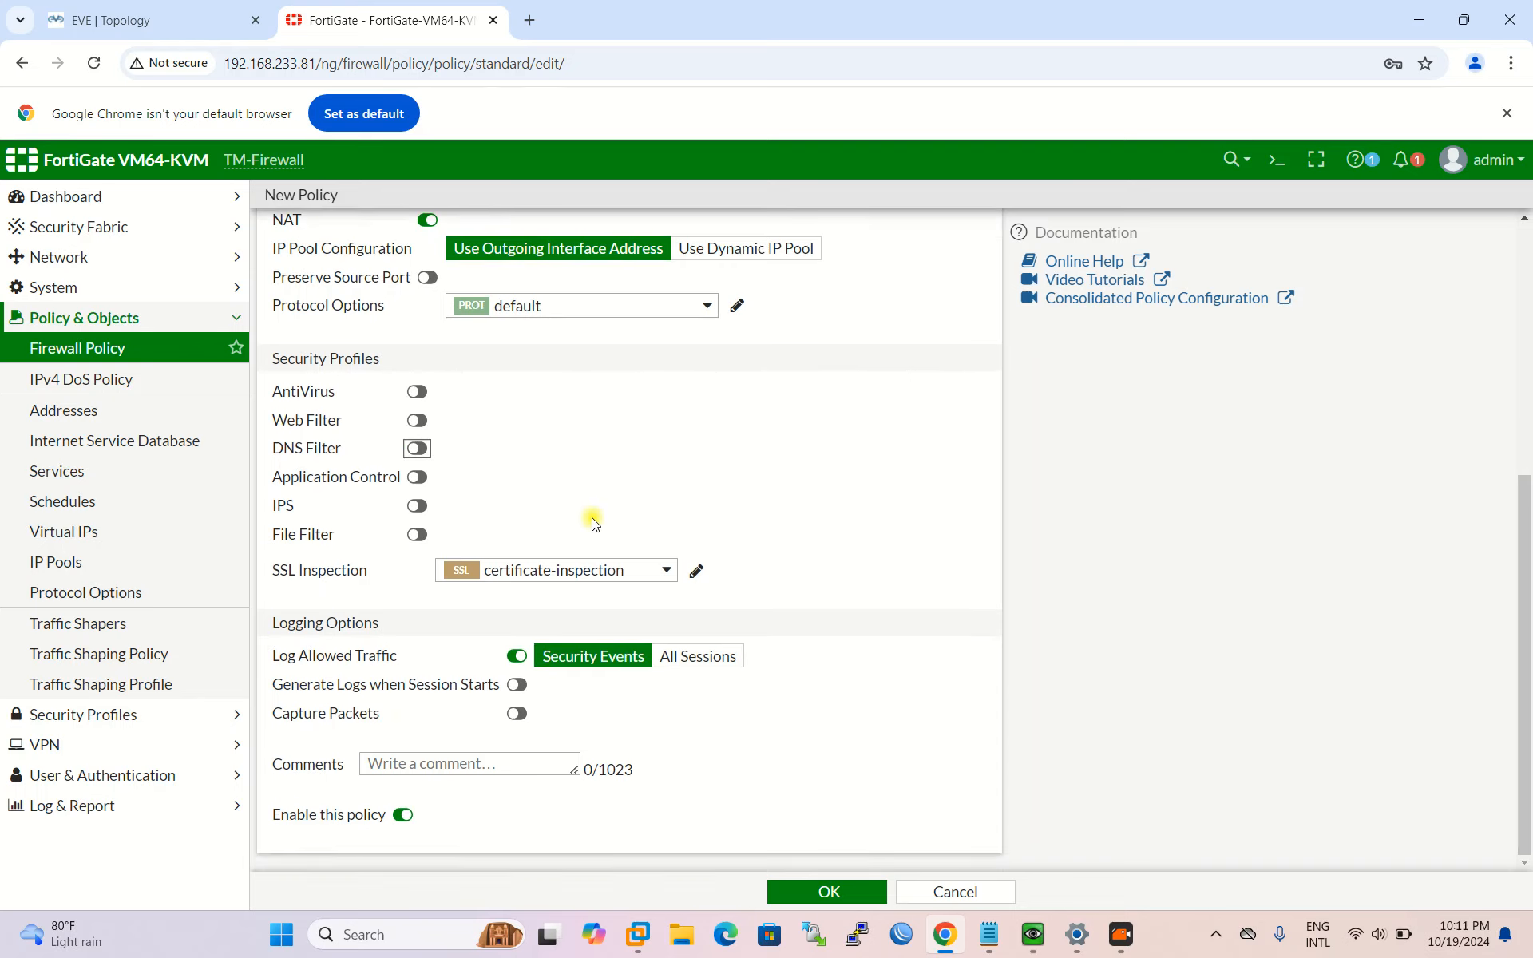
click(798, 894)
click(840, 895)
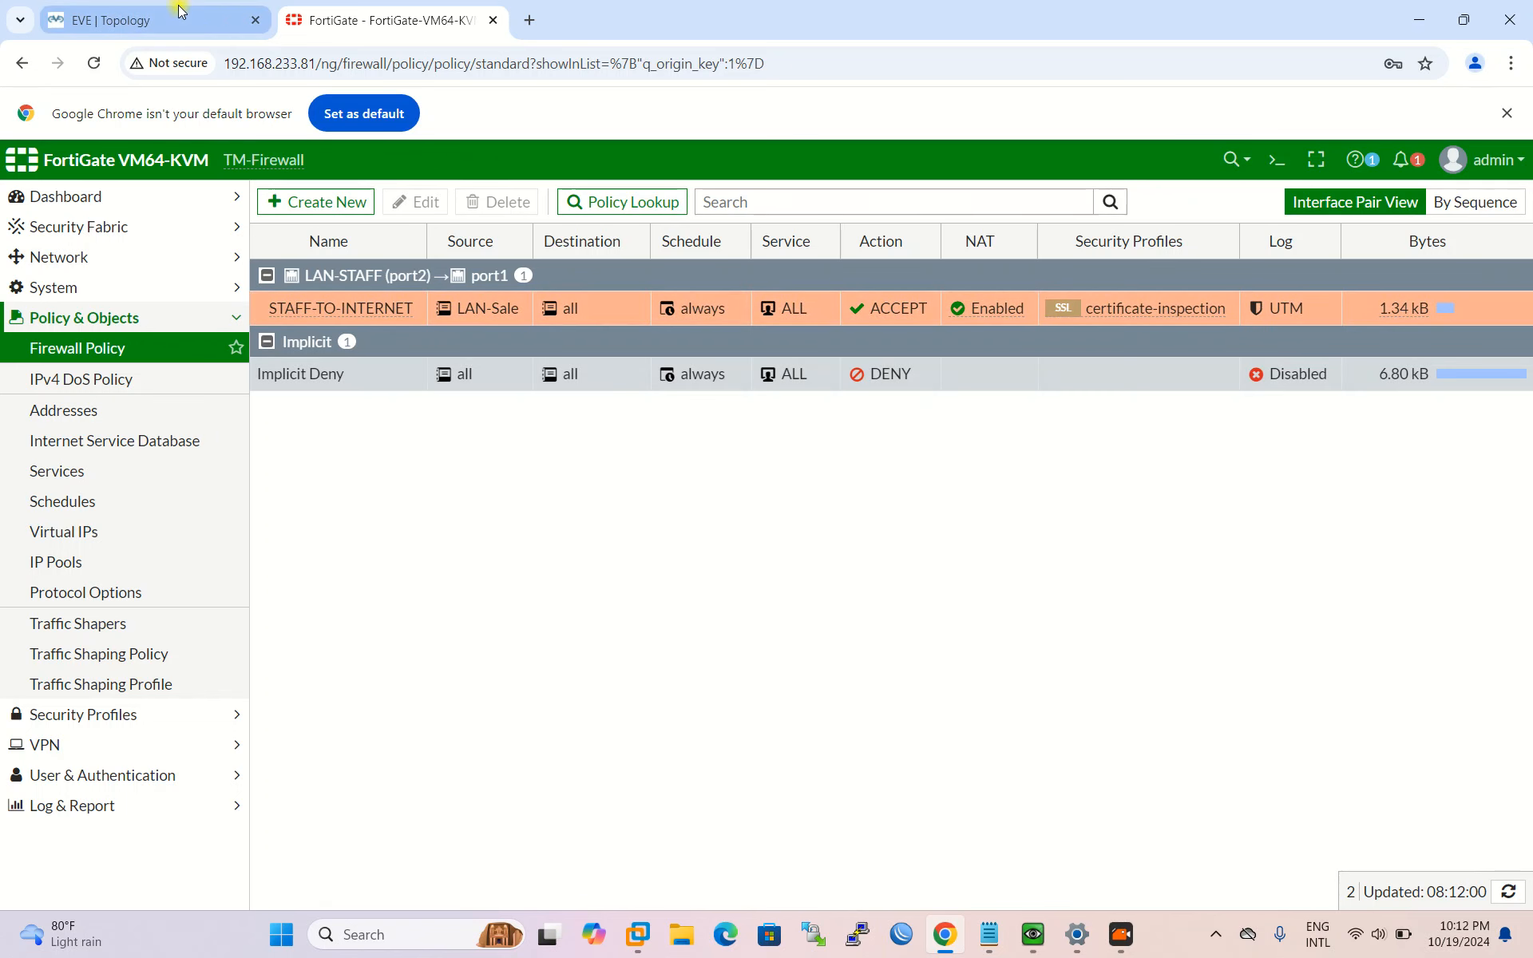
Step: Switch to the EVE topology and bring up the Windows client's console
click(120, 20)
mouse_move(1043, 946)
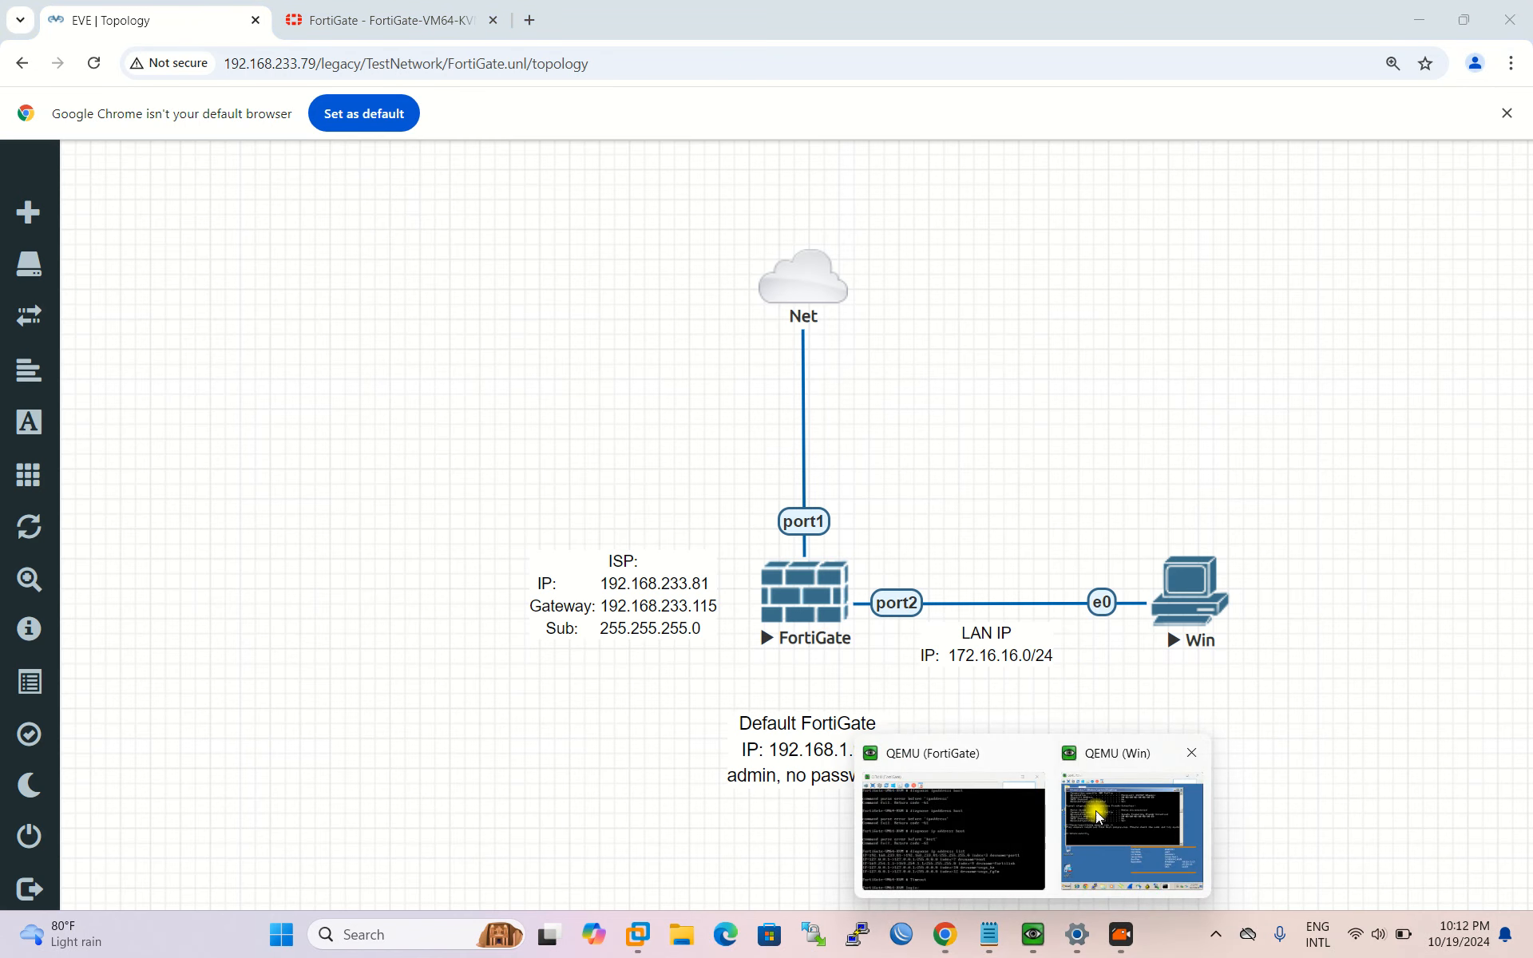
click(1118, 830)
Step: Run ping google.com and reposition the command window to show the four replies
text(ping goog.)
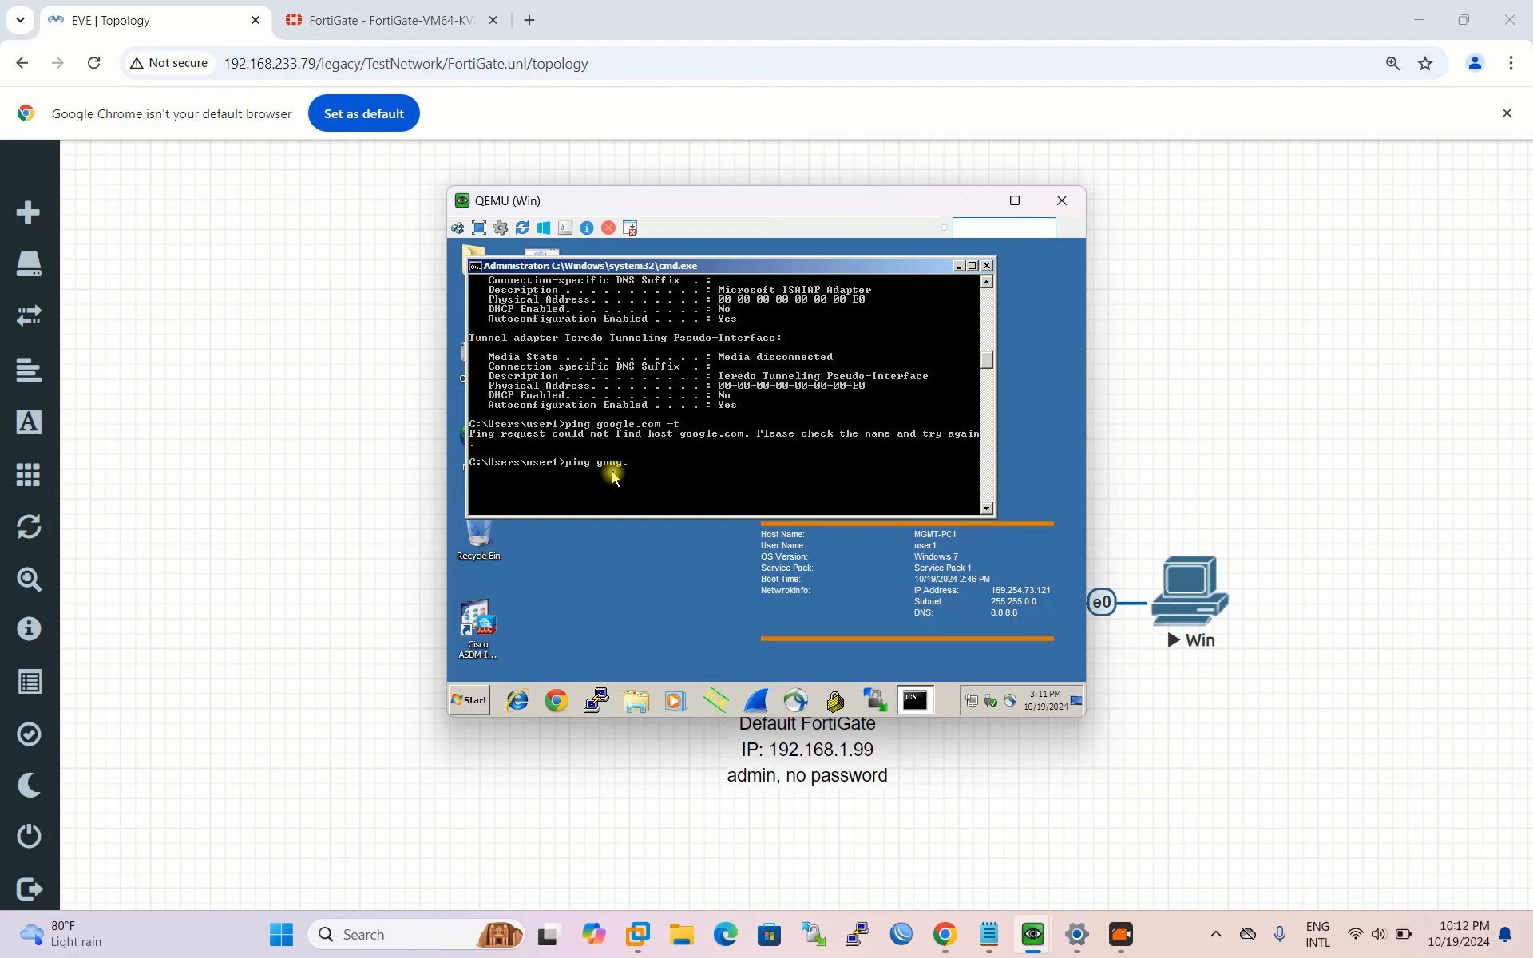
key(BackSpace)
text(le.com)
key(Return)
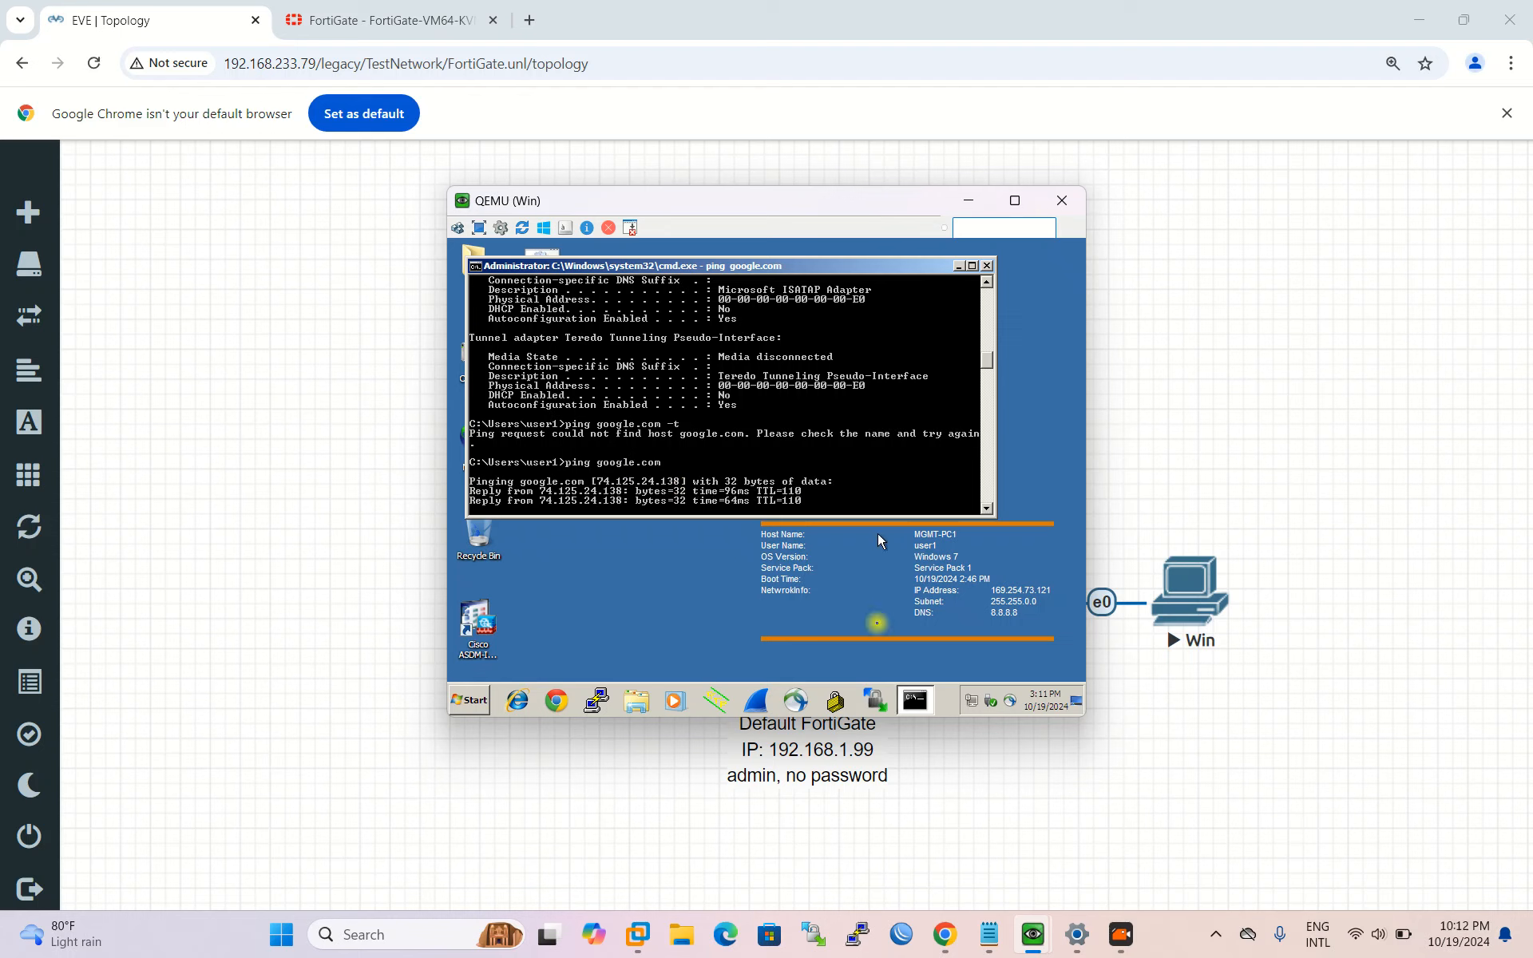
drag(674, 263, 789, 301)
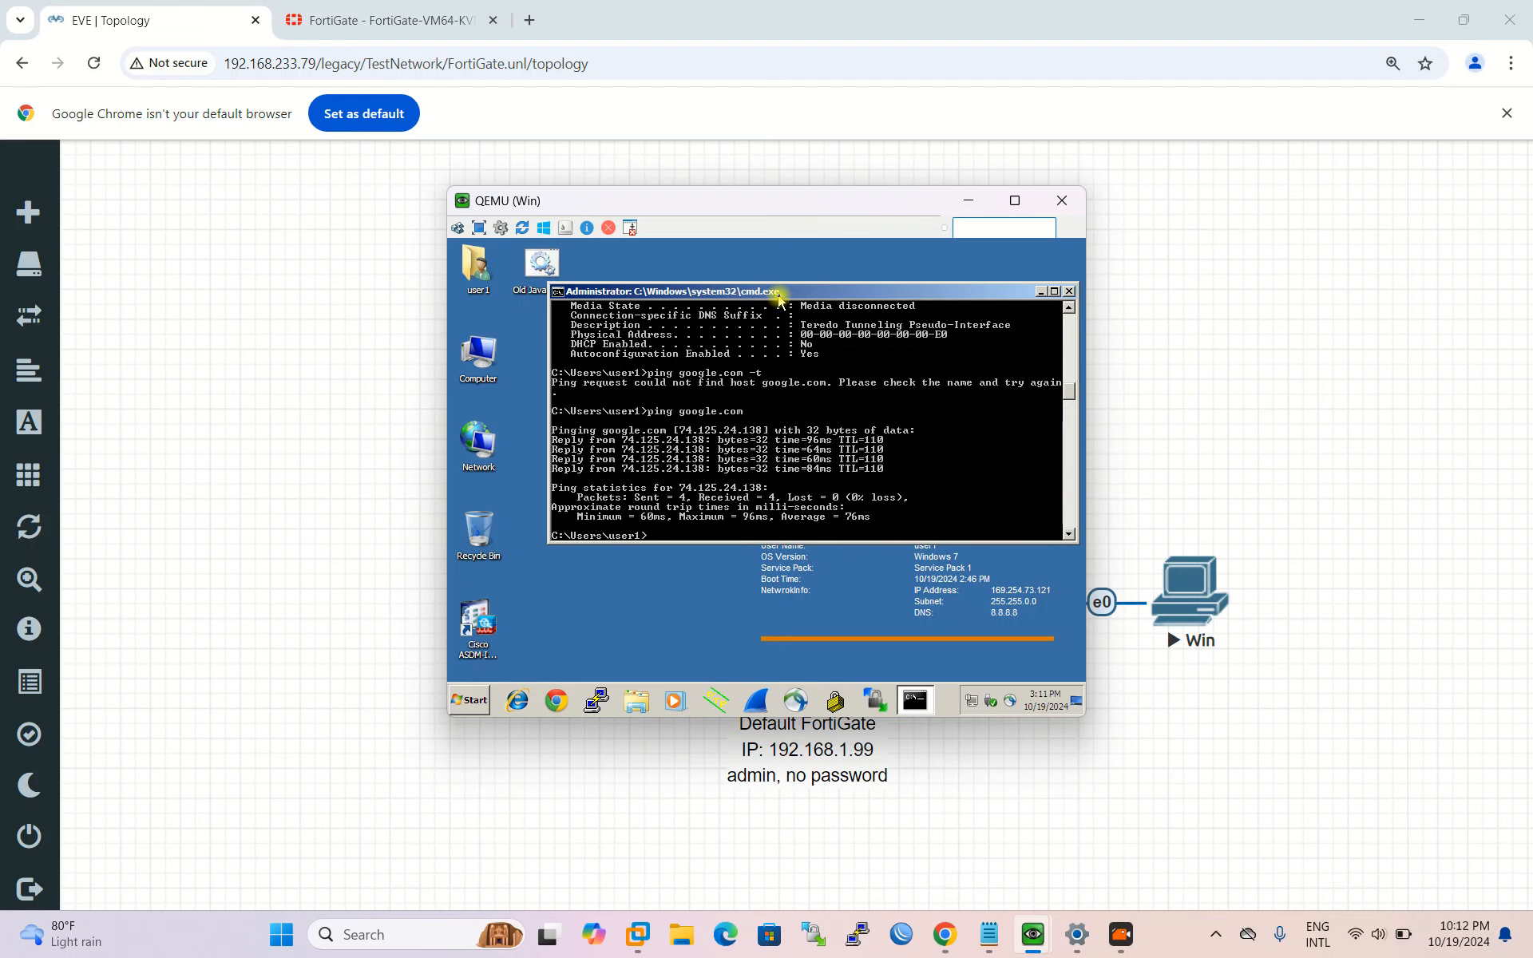
drag(780, 297, 728, 299)
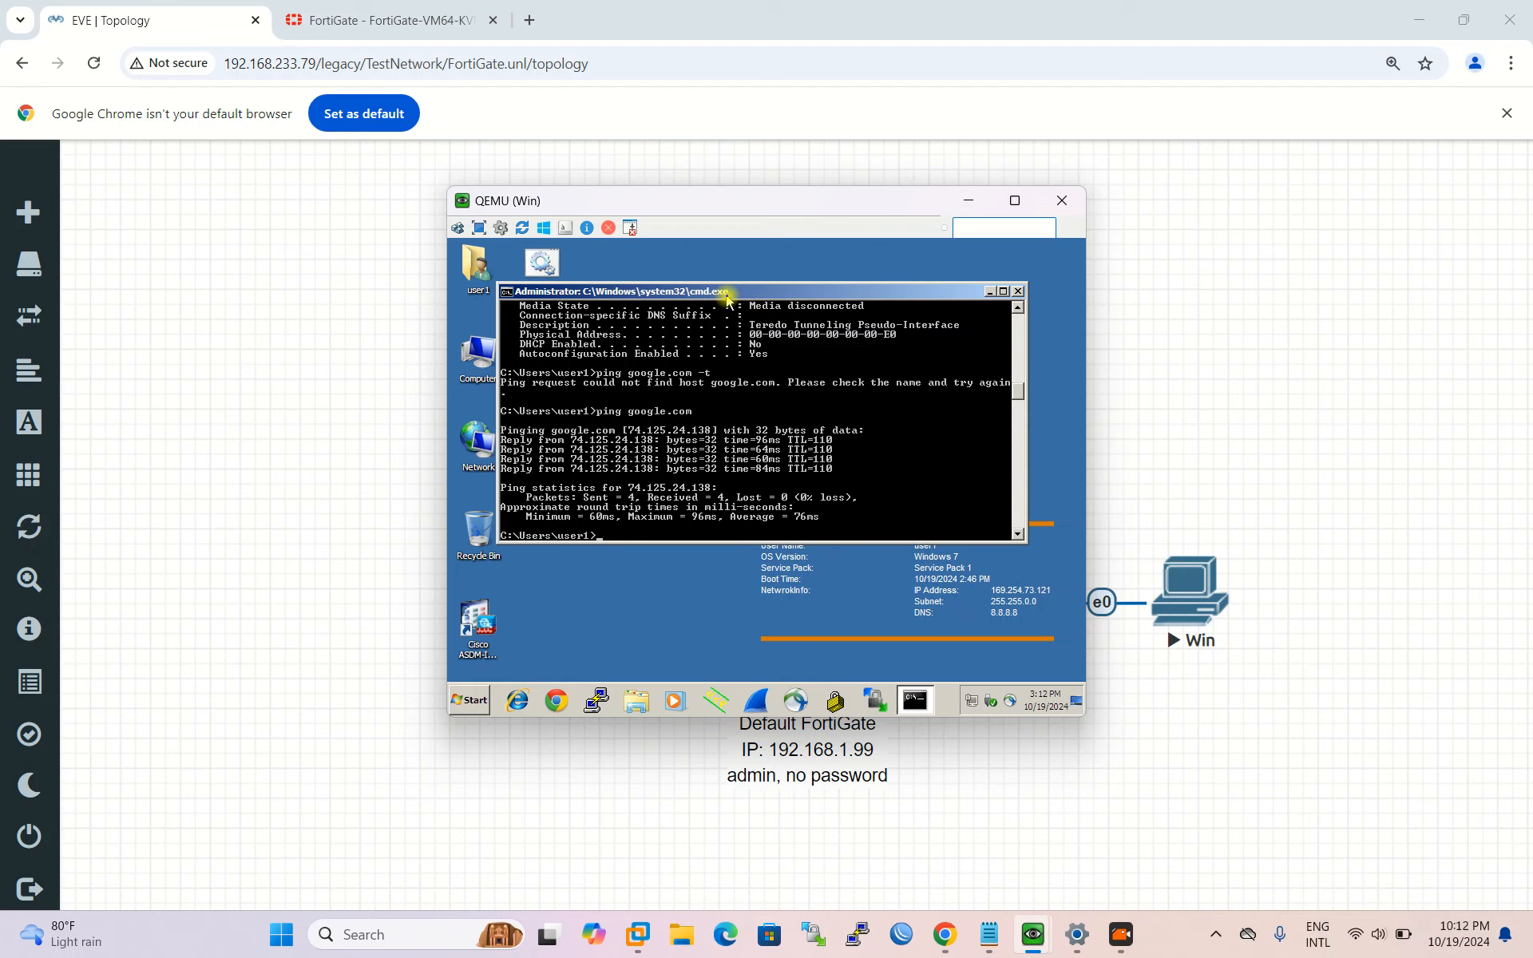